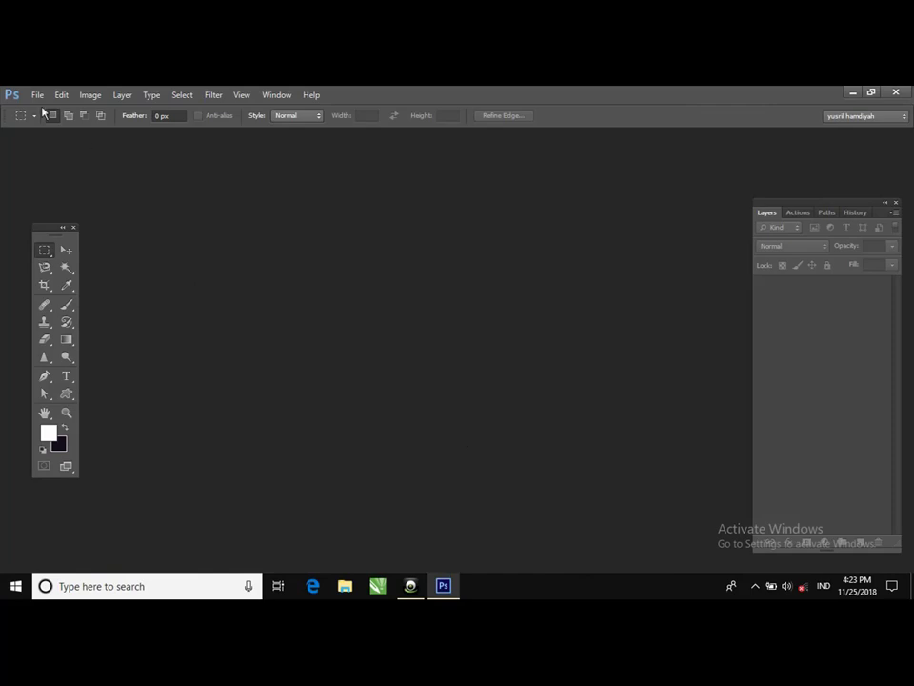
- Create a new white RGB document, 297.01 × 209.97 mm at 300 pixels/inch
click(37, 94)
click(42, 110)
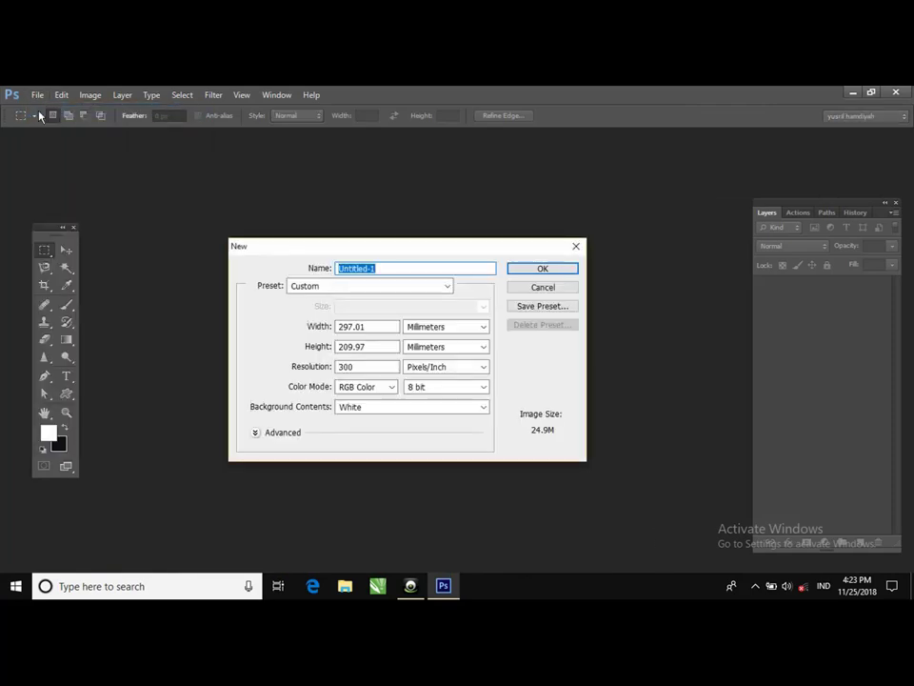
click(522, 282)
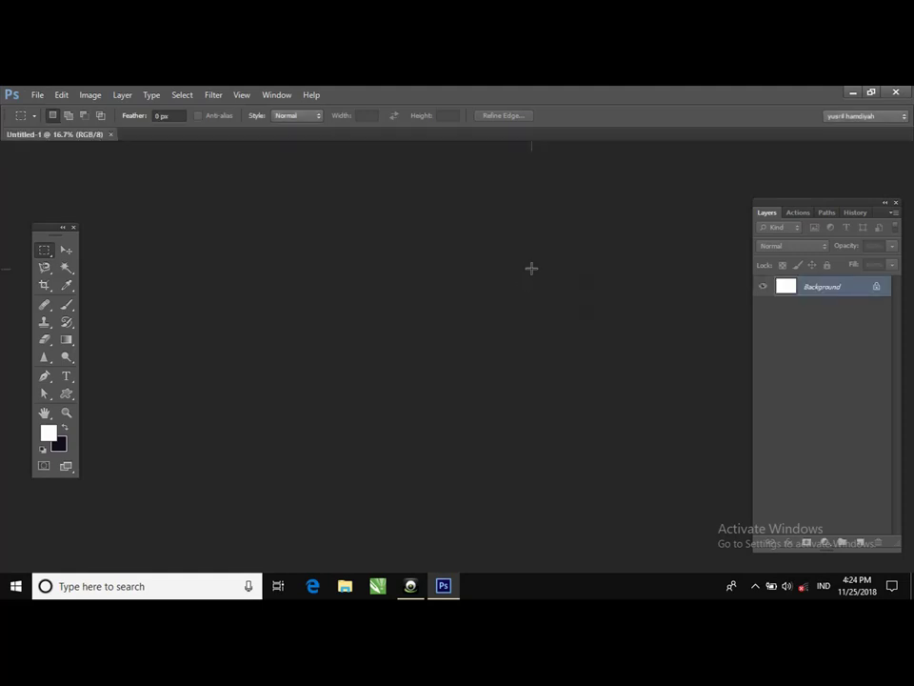
- Open the makanan image from the menu folder
click(36, 95)
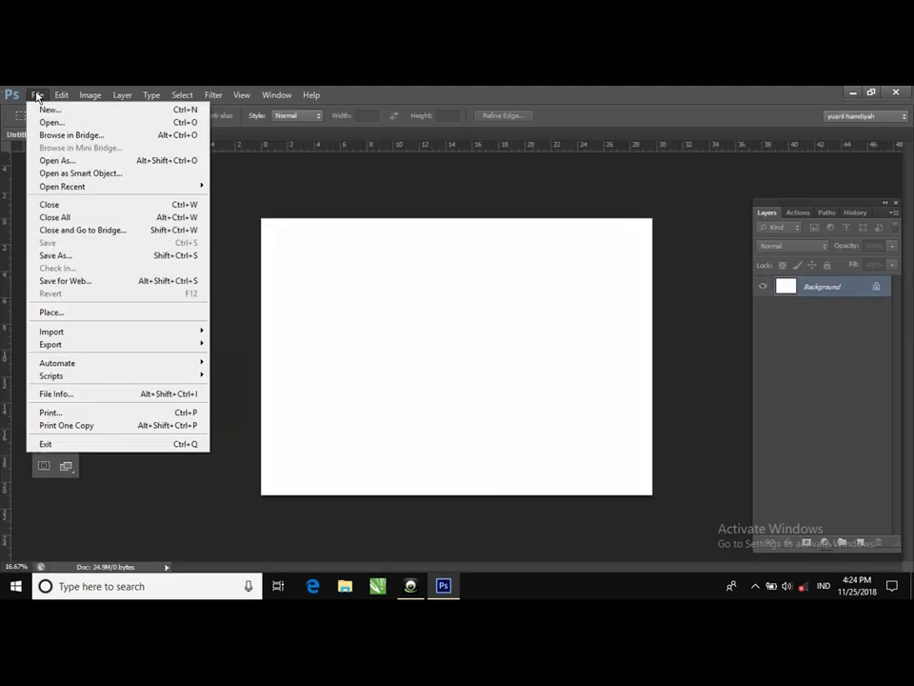
click(44, 123)
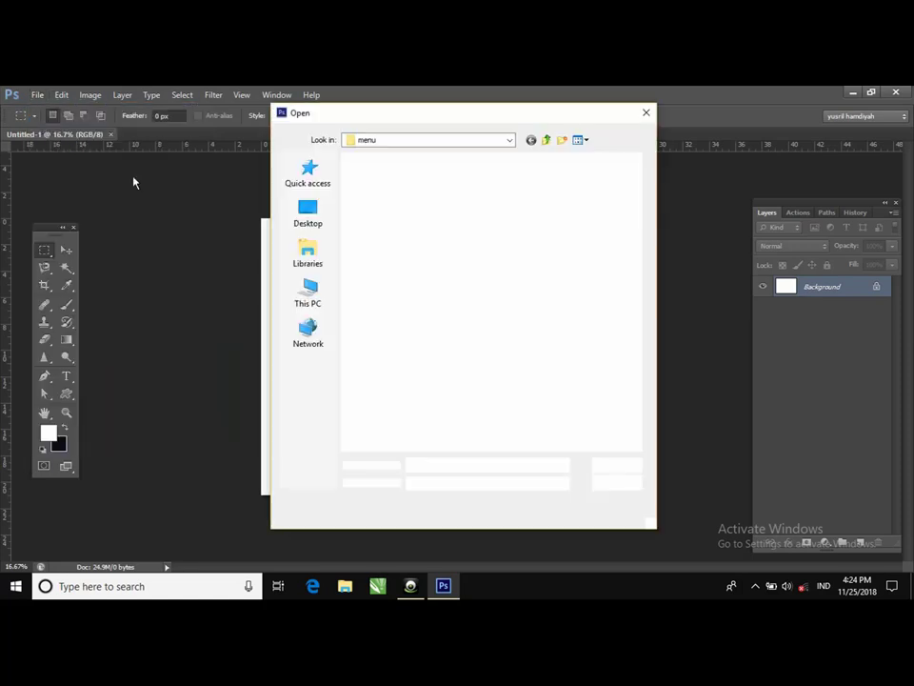
click(378, 200)
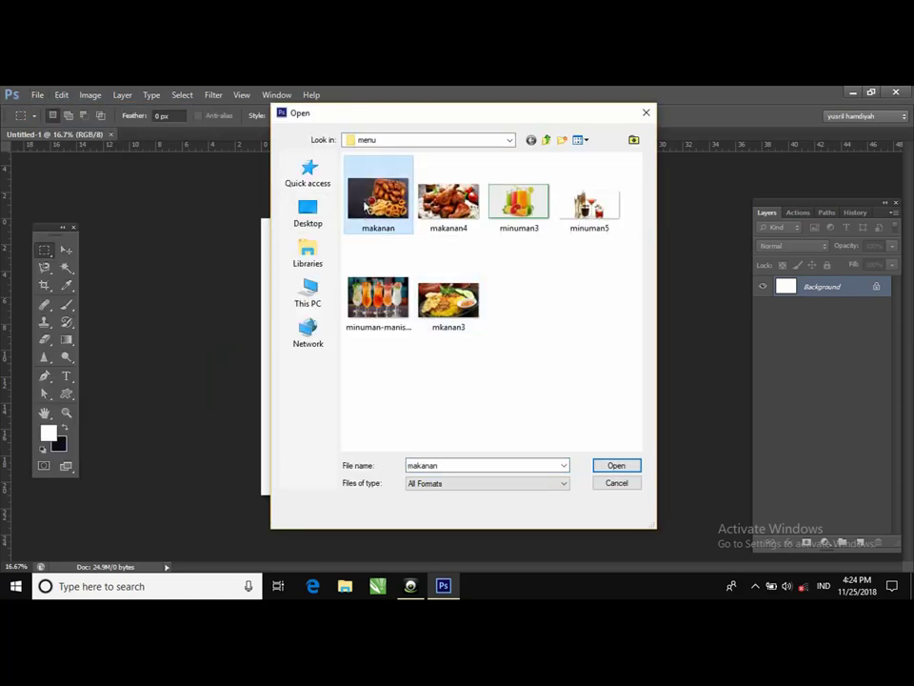
click(617, 466)
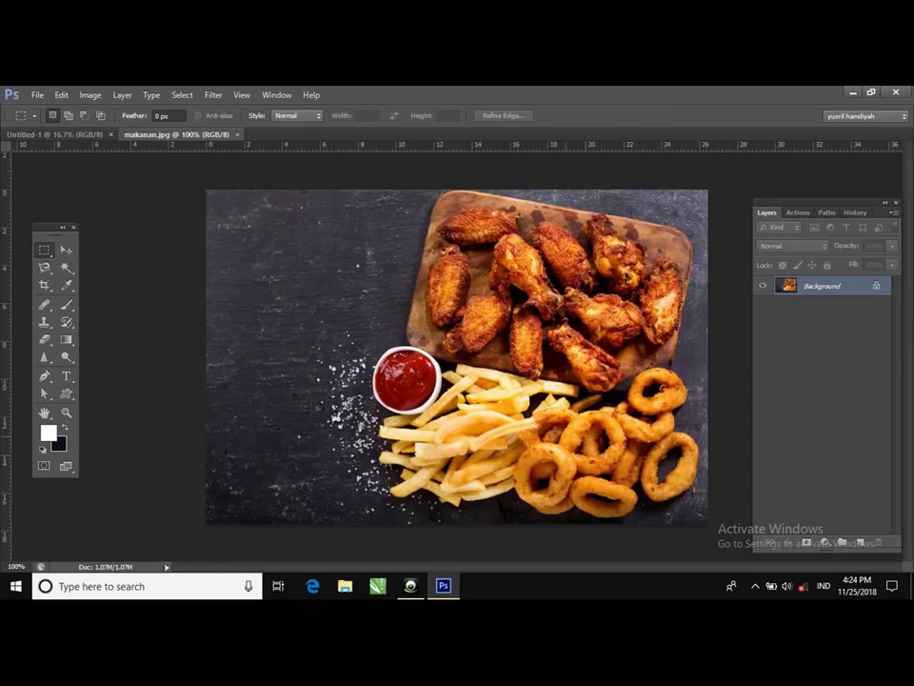
click(40, 95)
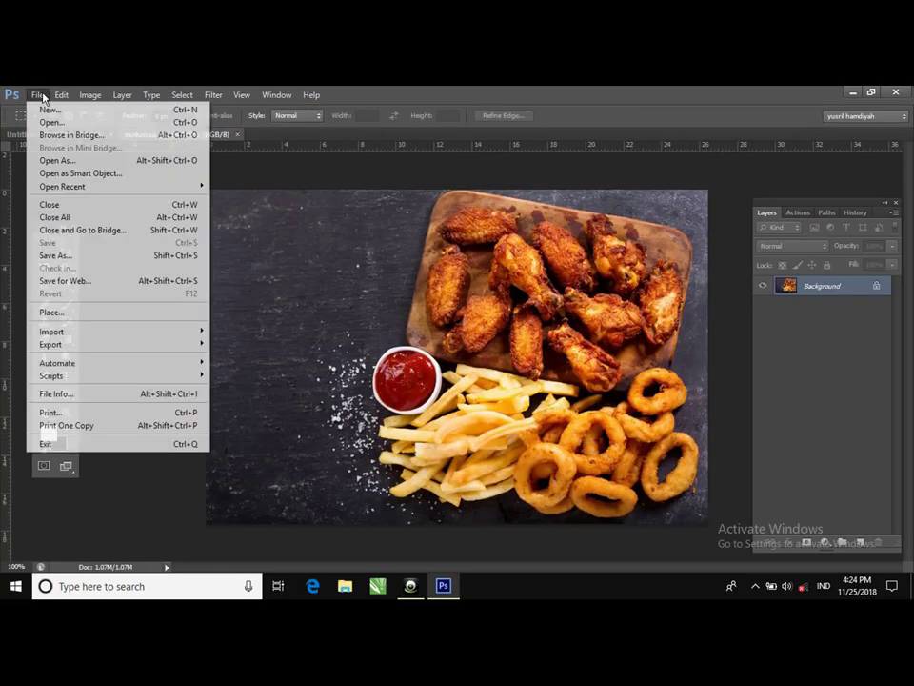
click(52, 122)
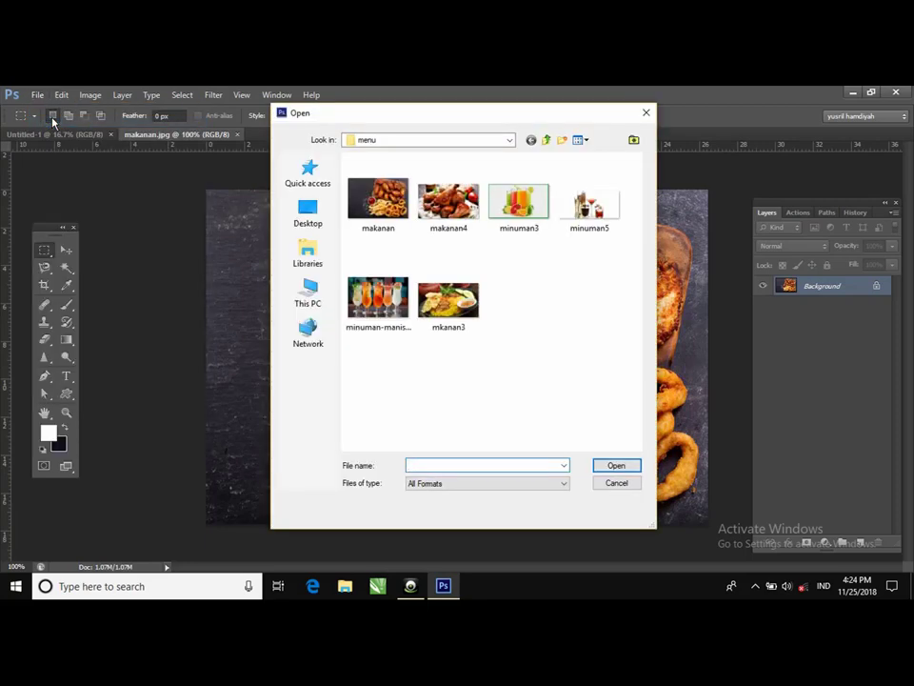
click(645, 112)
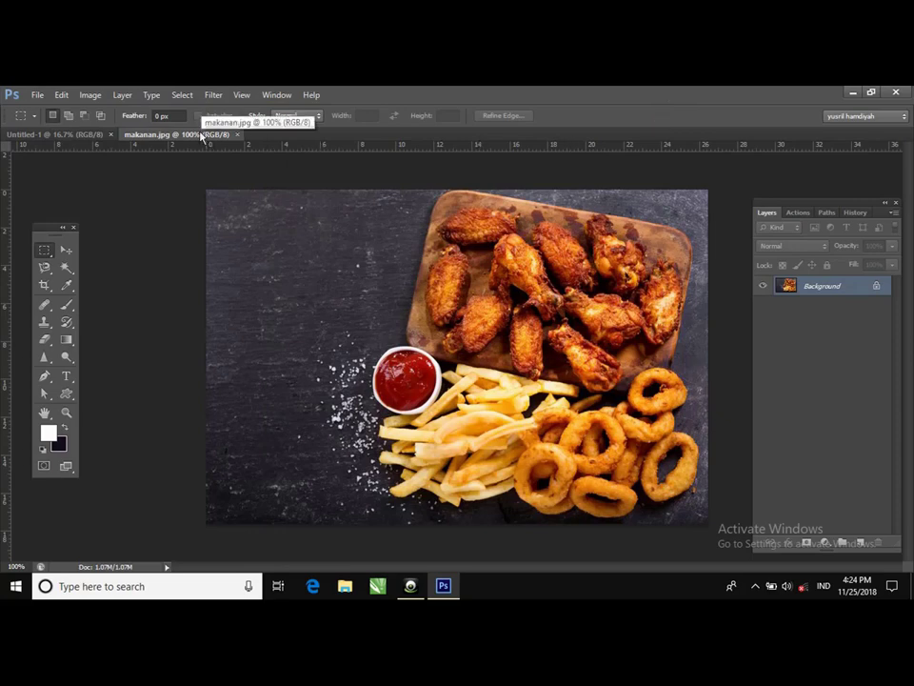
- Float the makanan.jpg document, copy its background layer onto the Untitled-1 canvas, and close makanan.jpg
drag(202, 145, 181, 244)
drag(174, 367, 193, 427)
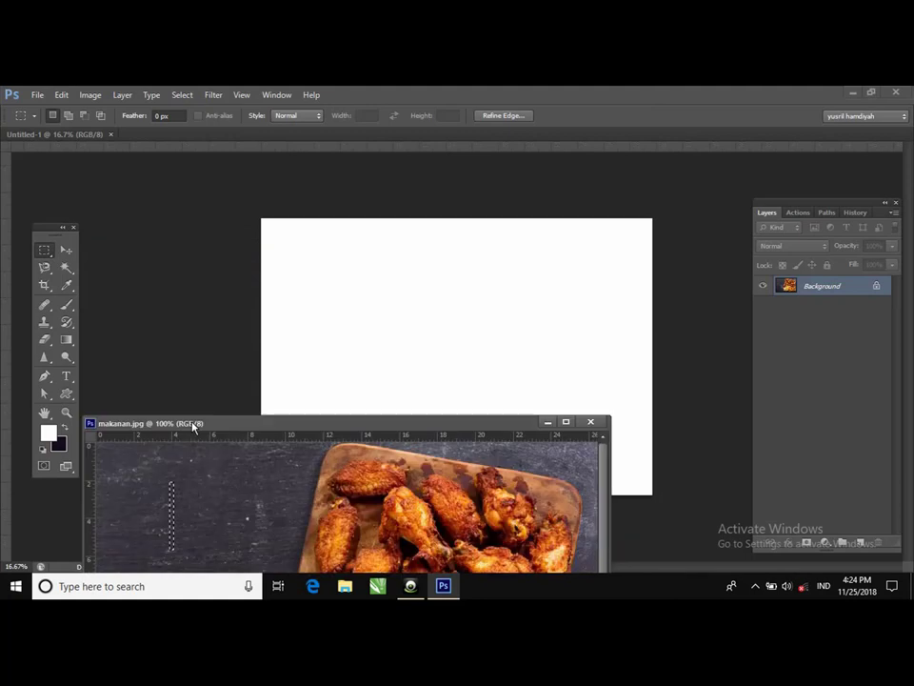
double_click(802, 287)
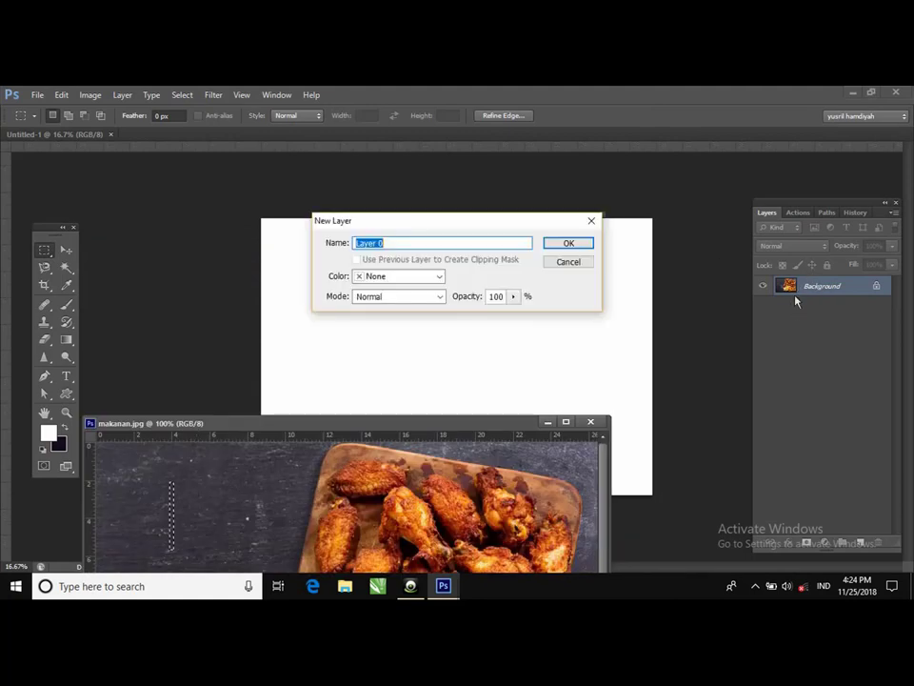
click(591, 220)
drag(840, 287, 533, 319)
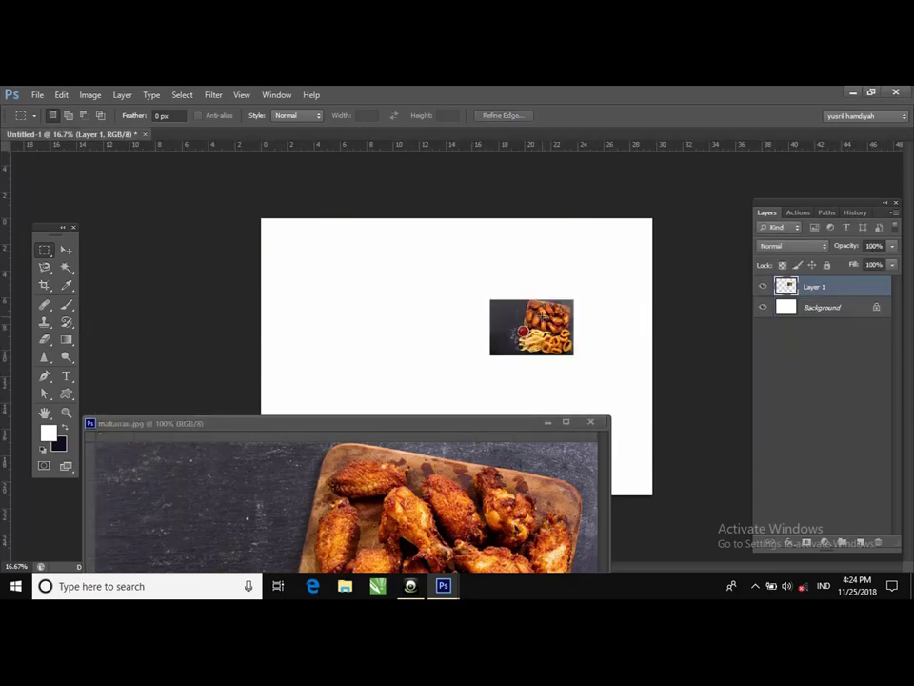
click(591, 421)
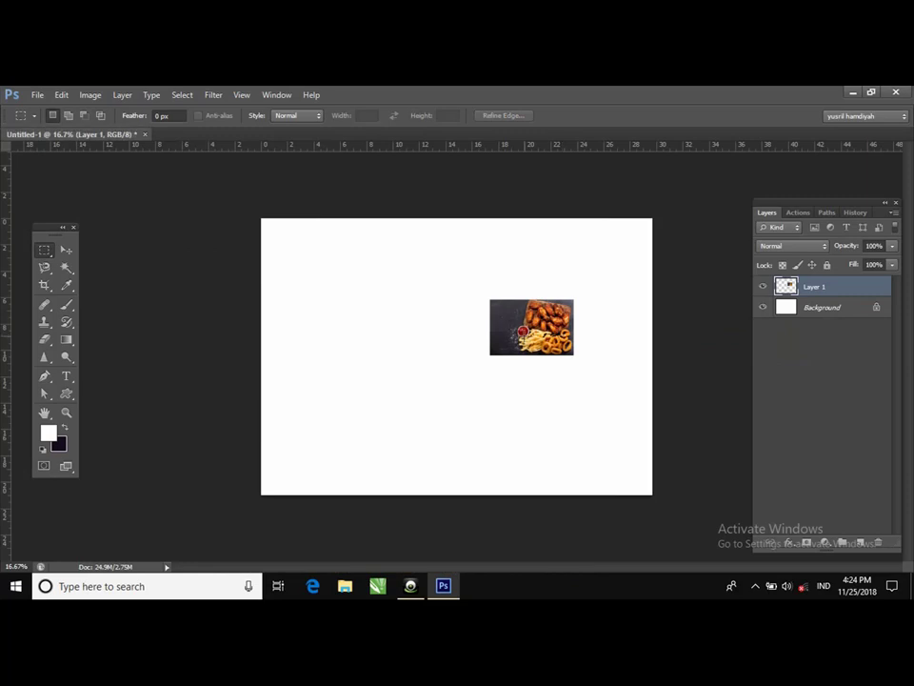
- Scale the chicken photo layer to about 467% wide and 502% high so it covers the whole canvas
click(66, 251)
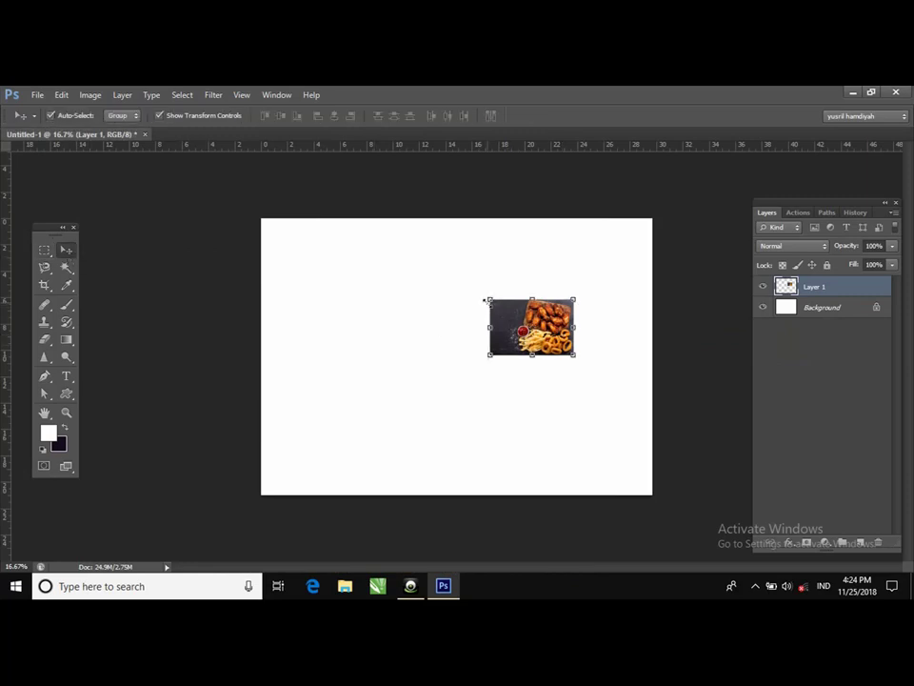
drag(459, 299, 257, 218)
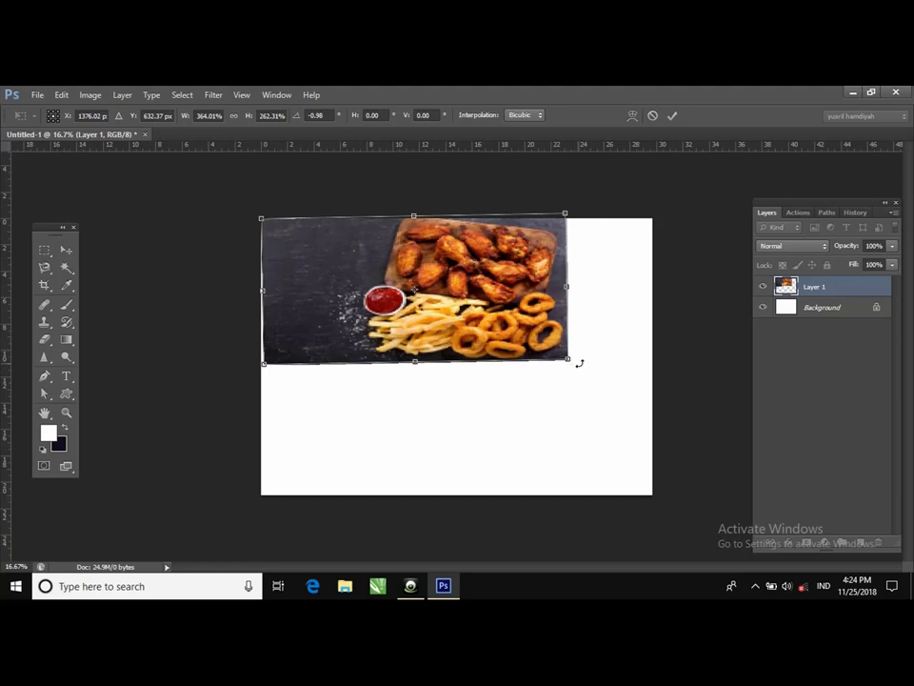
drag(577, 362, 655, 496)
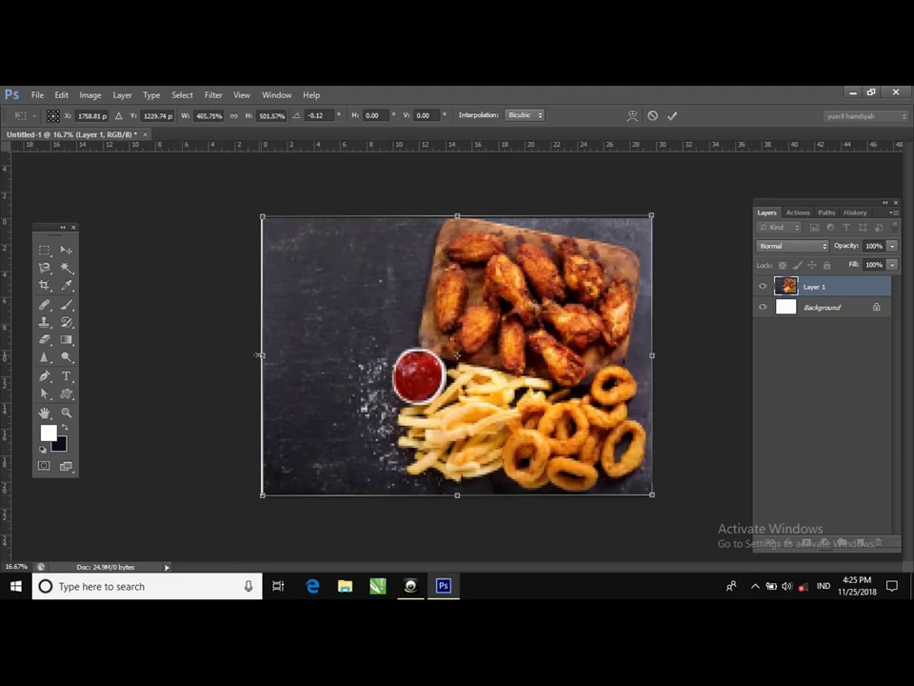
drag(263, 355, 261, 356)
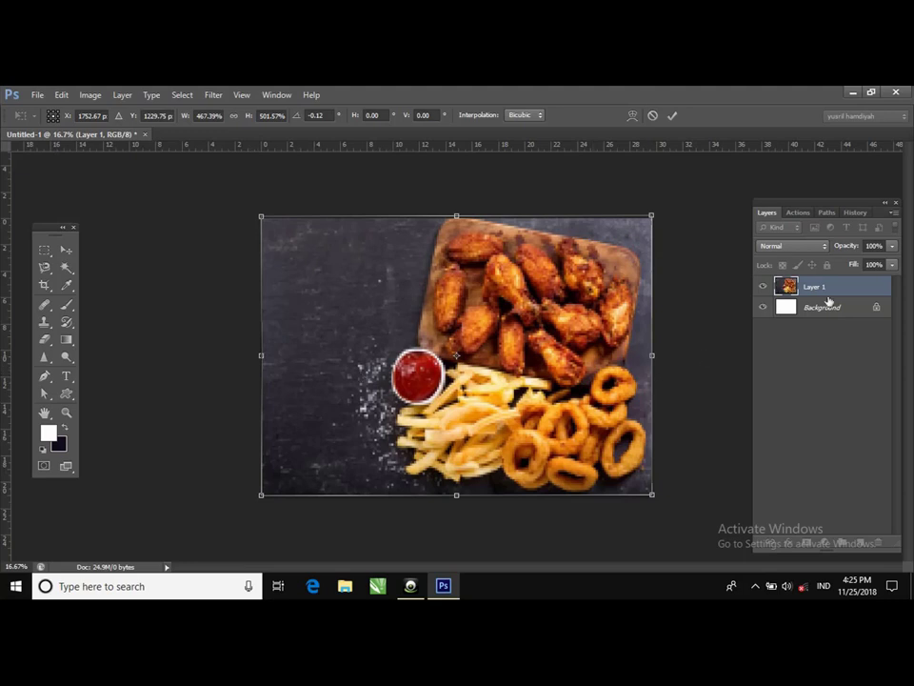
- Lower the chicken photo layer's opacity to 95% and apply the pending transform
click(893, 247)
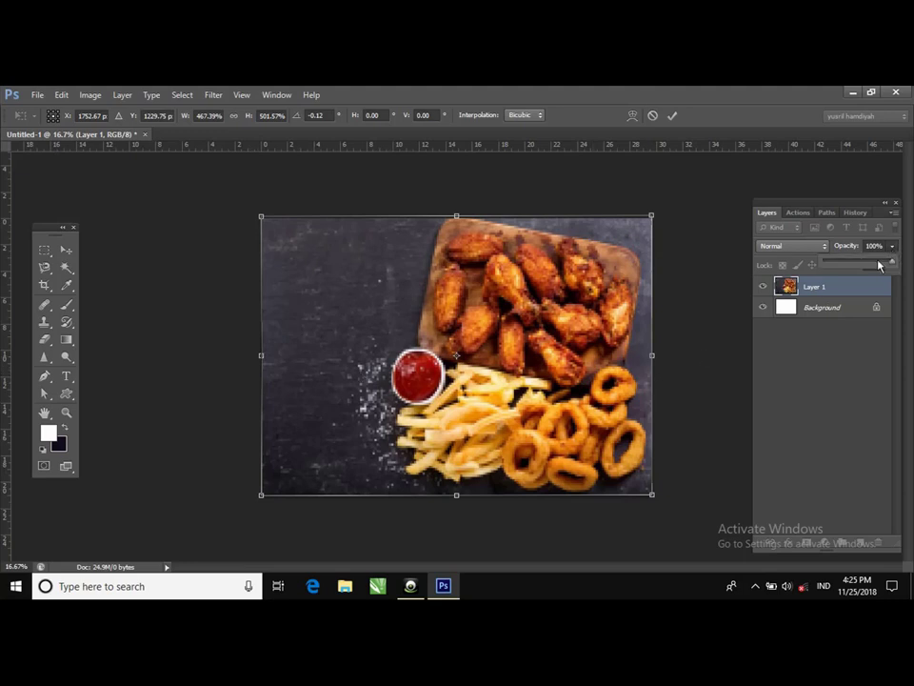
click(886, 265)
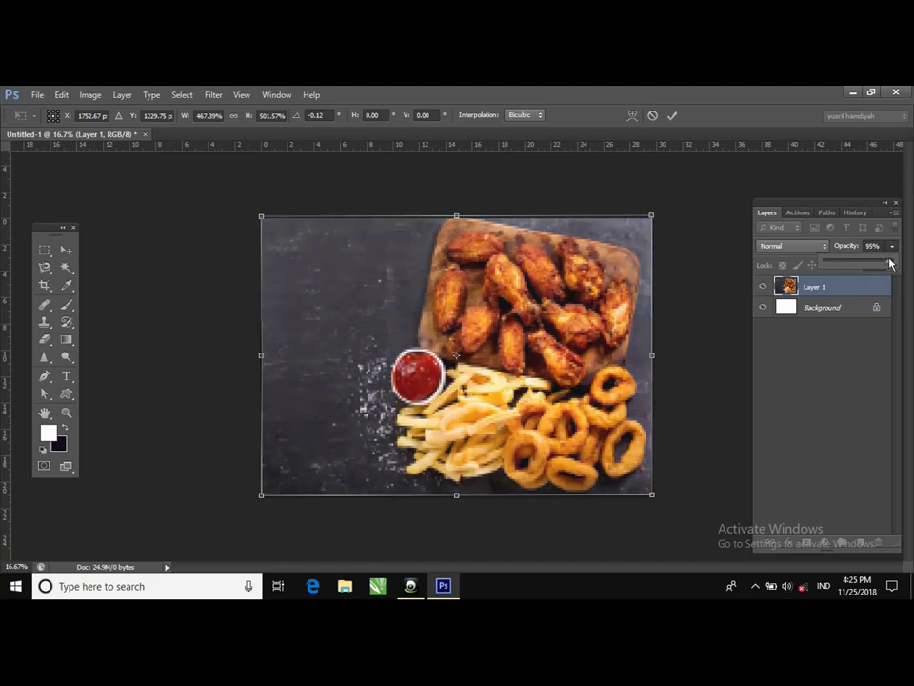
click(36, 94)
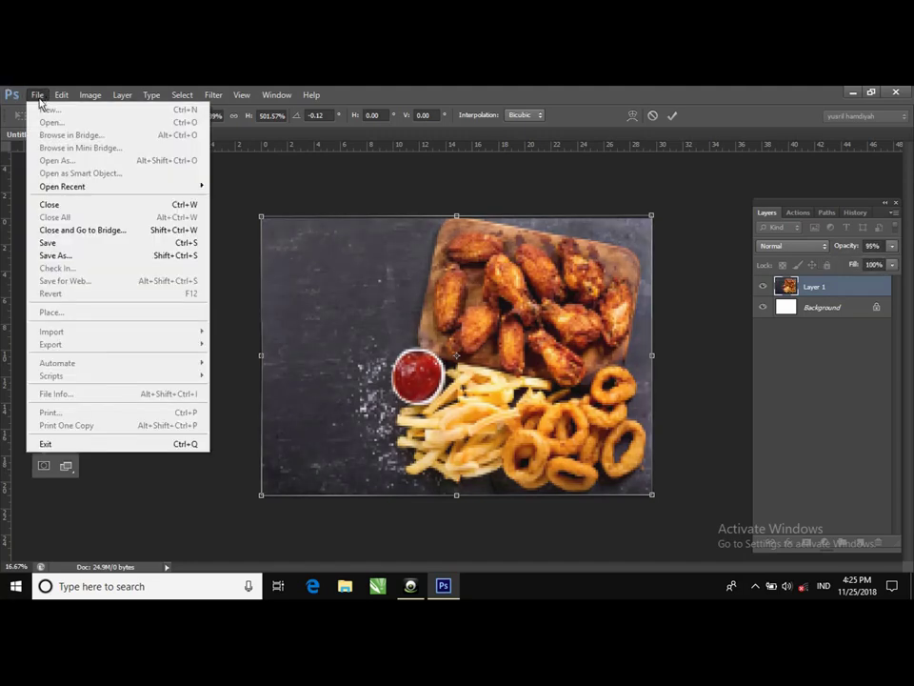
mouse_move(61, 94)
click(674, 114)
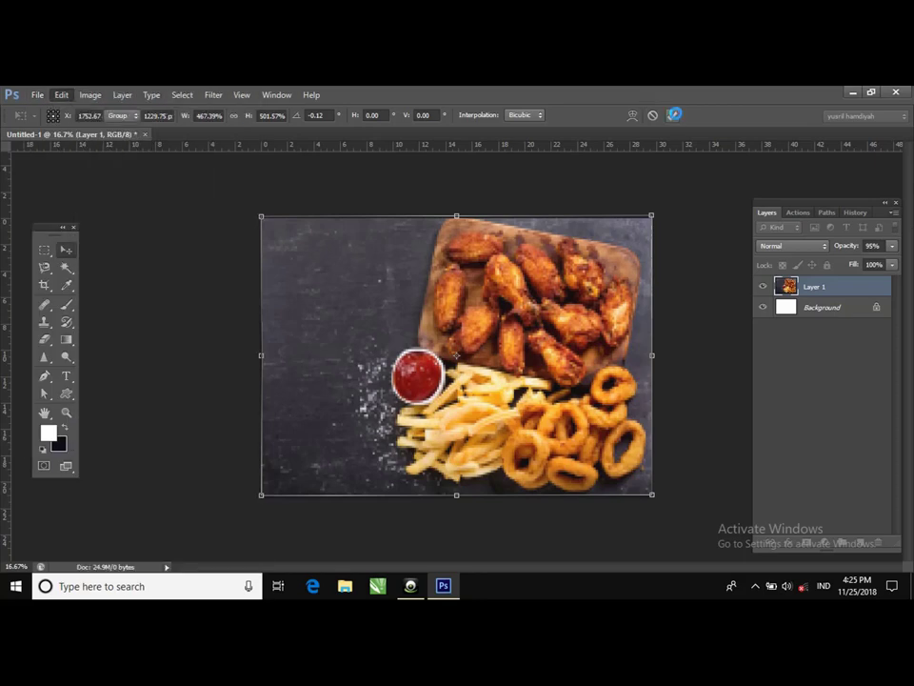
- Open the minuman5 image from the menu folder
click(40, 97)
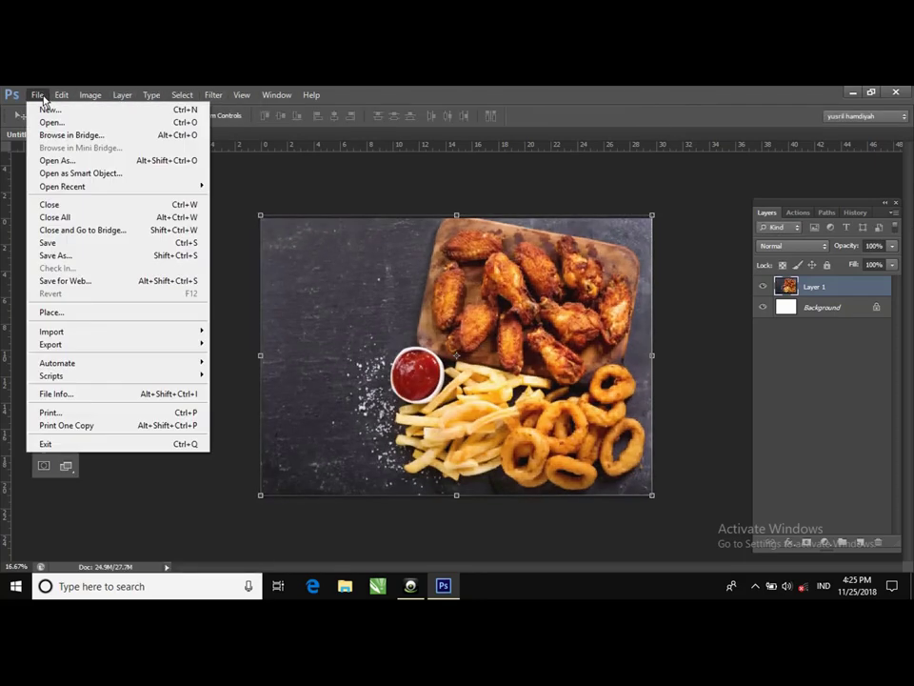
click(54, 128)
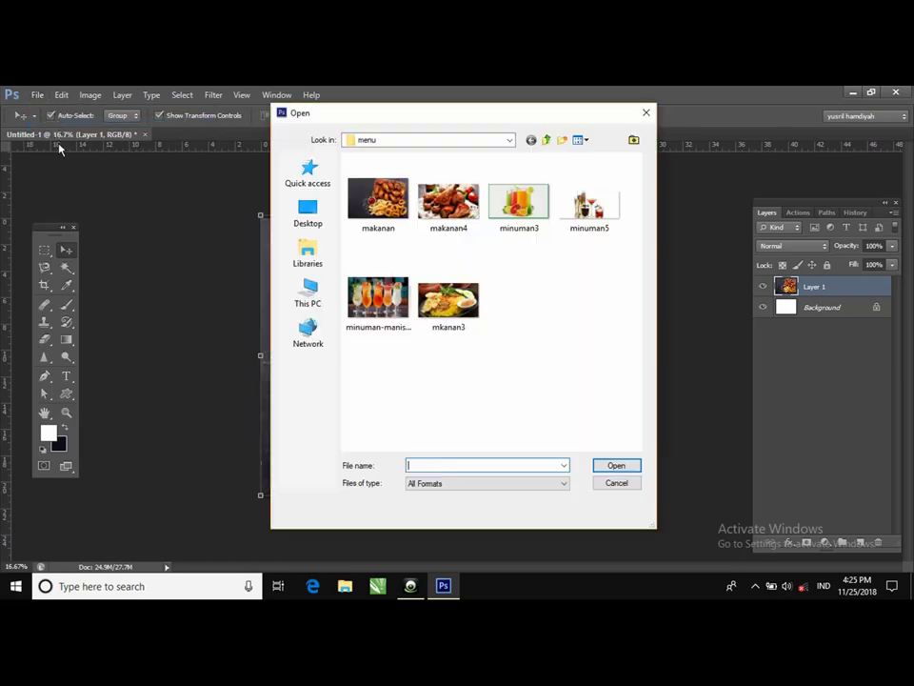
click(591, 206)
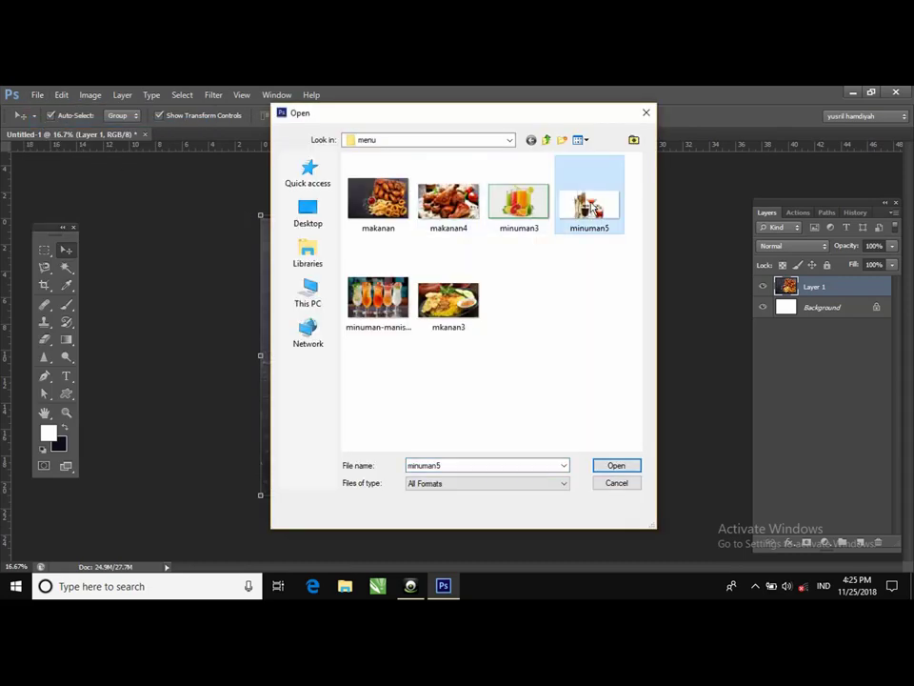
click(636, 469)
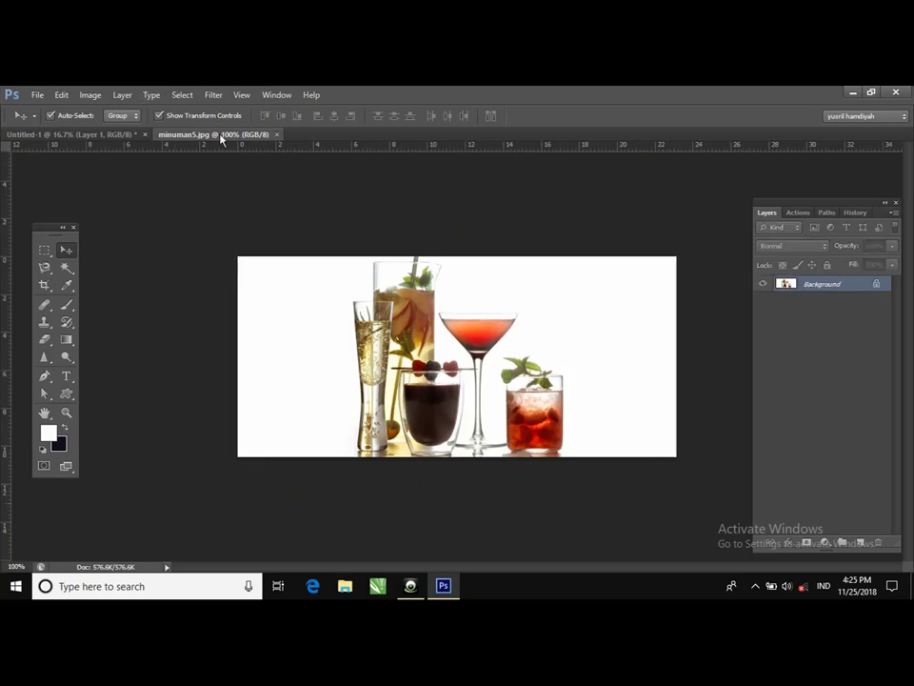
- Float the minuman5.jpg document, copy its background layer onto the Untitled-1 canvas, and close minuman5.jpg
drag(221, 139, 138, 503)
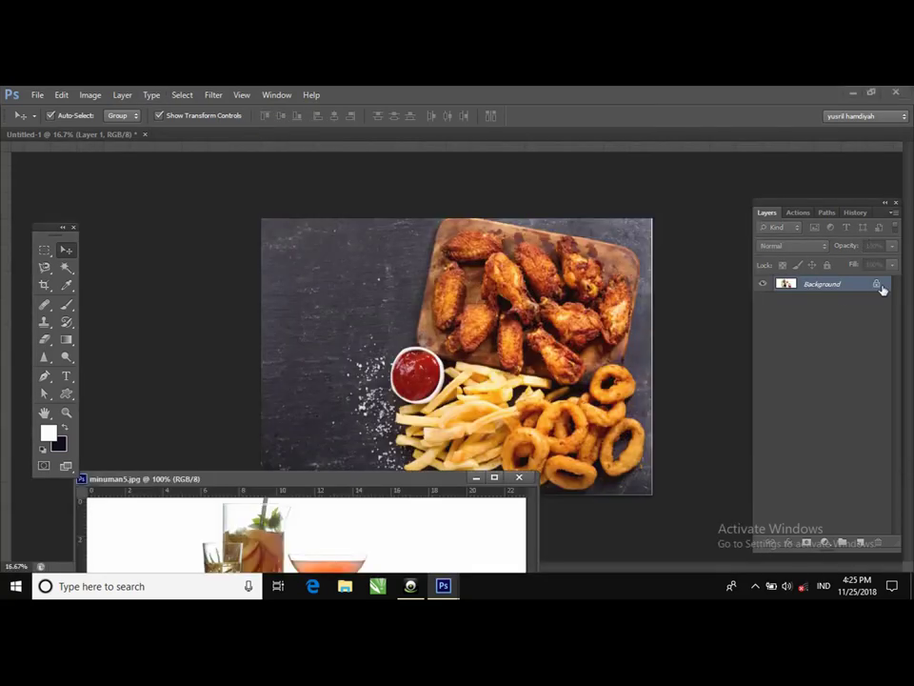
drag(819, 286, 484, 360)
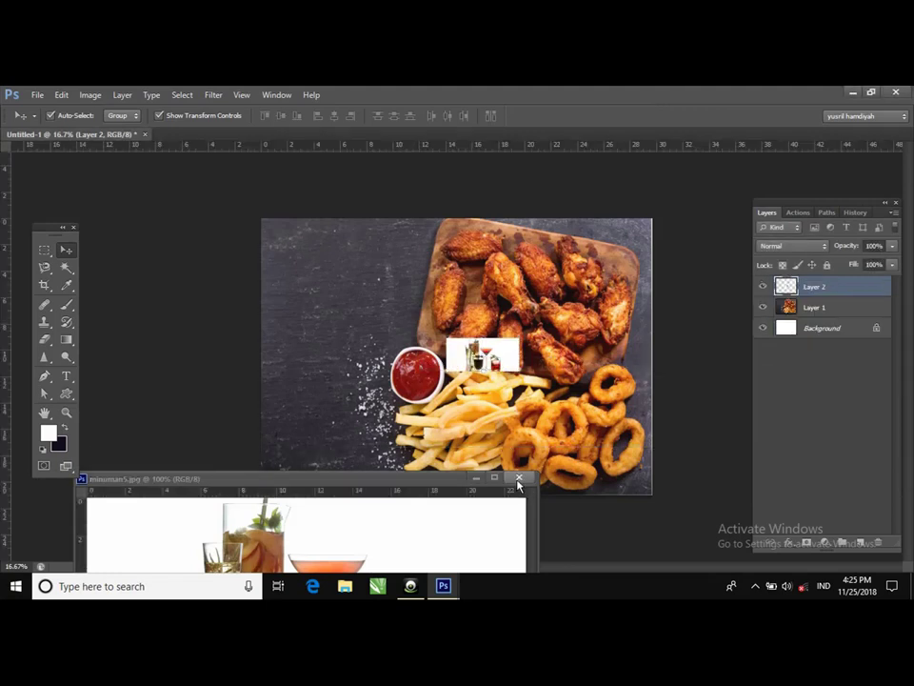
click(518, 479)
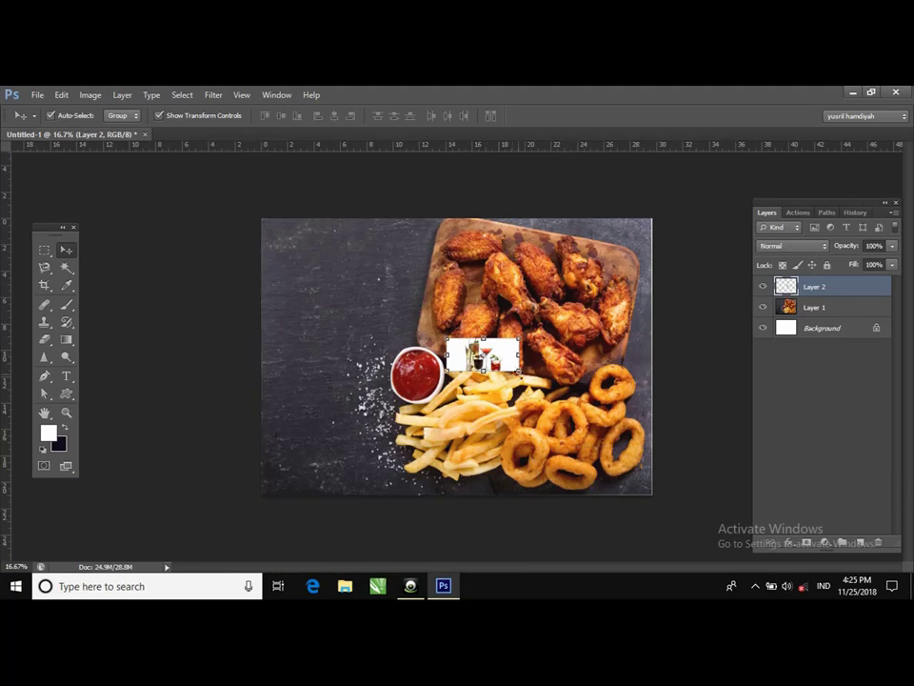
- Scale the drinks photo layer to about 535% wide and 836% high so it covers the canvas, and lower its opacity to 39%
drag(519, 370, 646, 491)
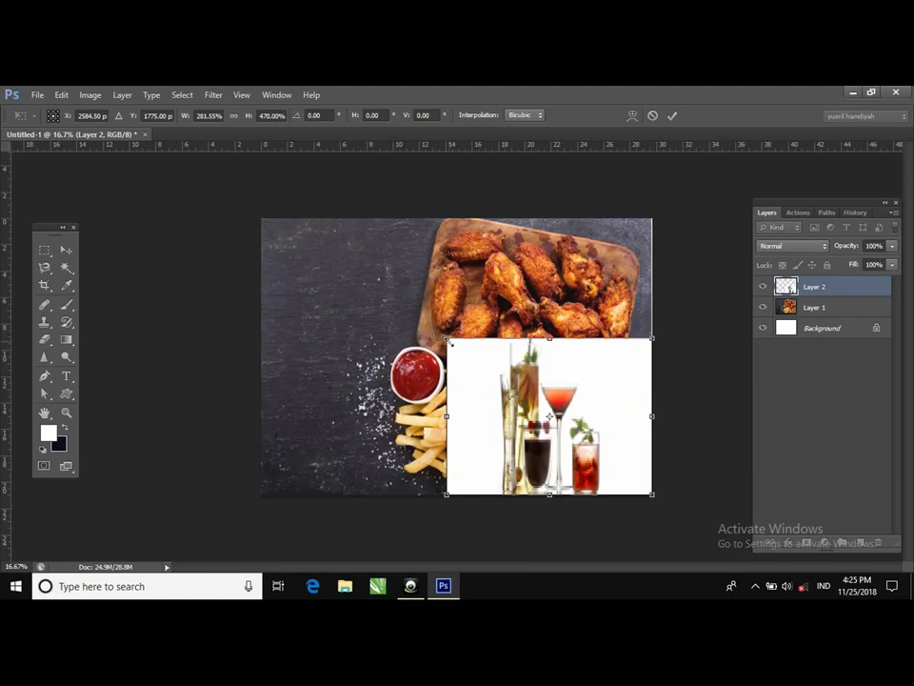
drag(446, 338, 269, 221)
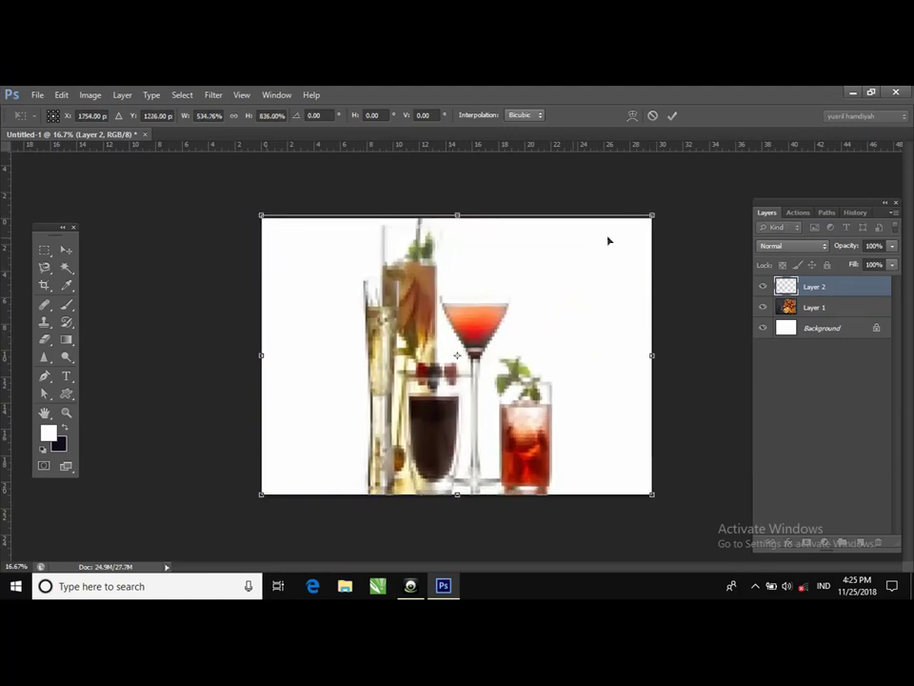
click(893, 246)
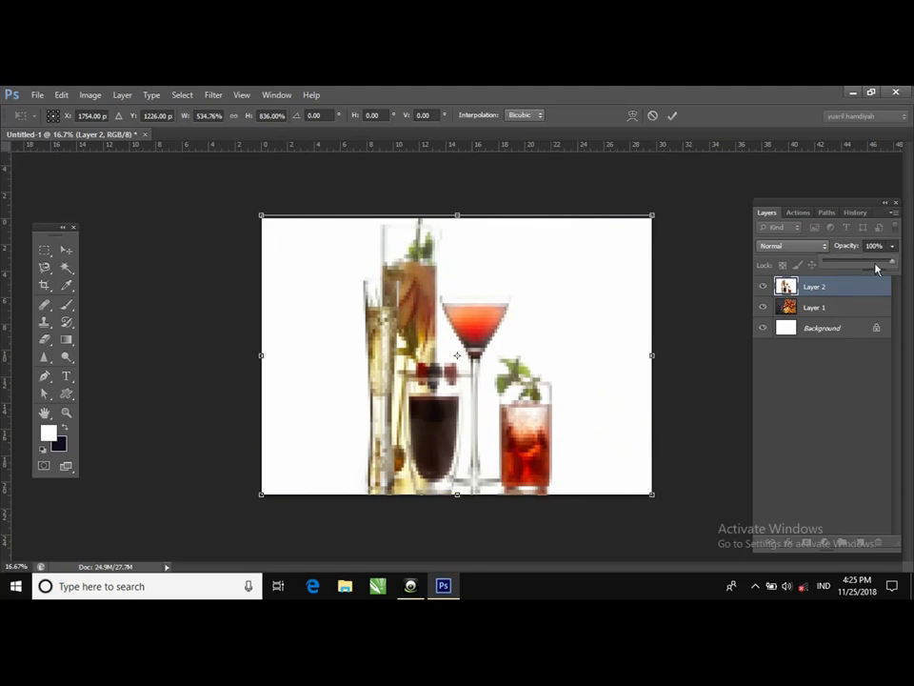
drag(877, 263, 869, 267)
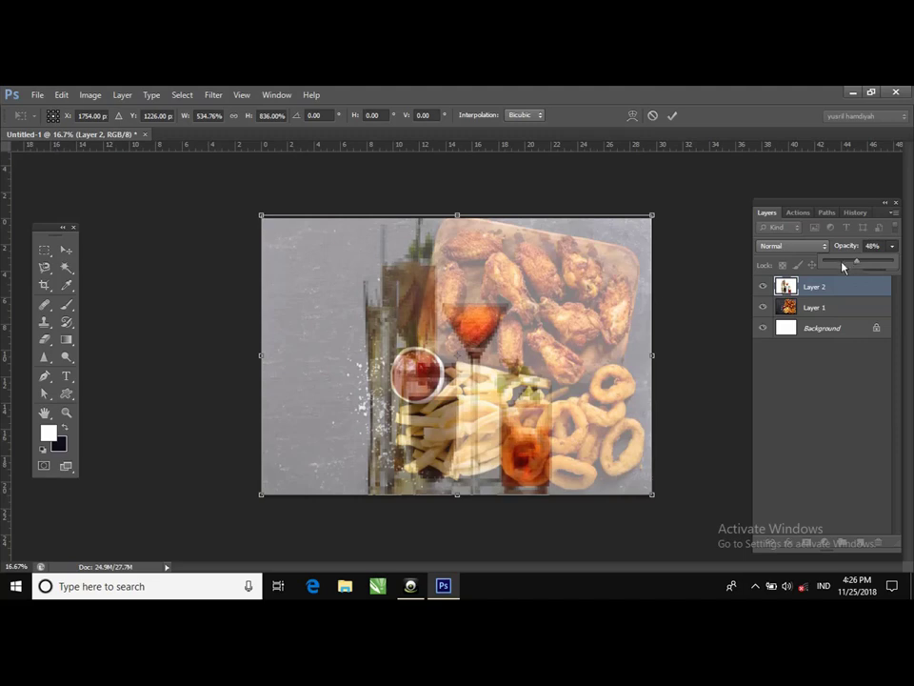
drag(842, 264, 848, 263)
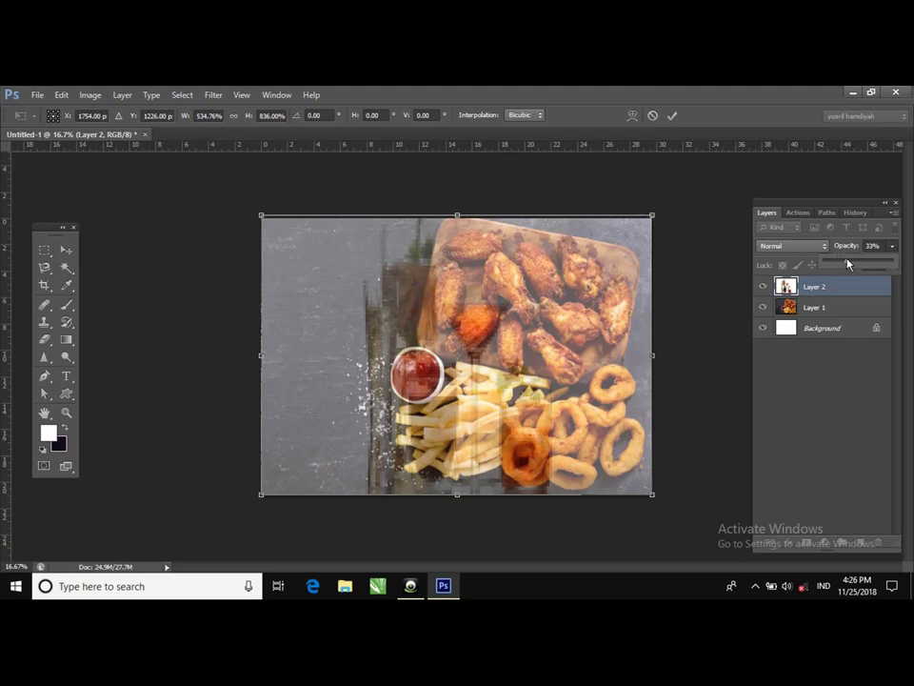
mouse_move(853, 264)
mouse_down()
mouse_move(842, 264)
mouse_move(852, 263)
mouse_up()
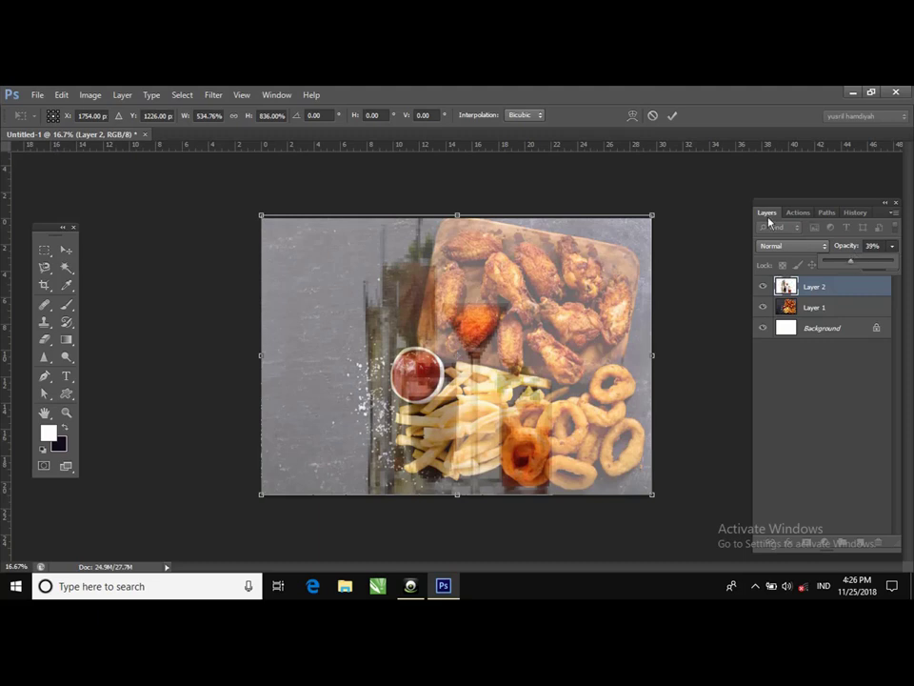
click(36, 96)
mouse_move(61, 95)
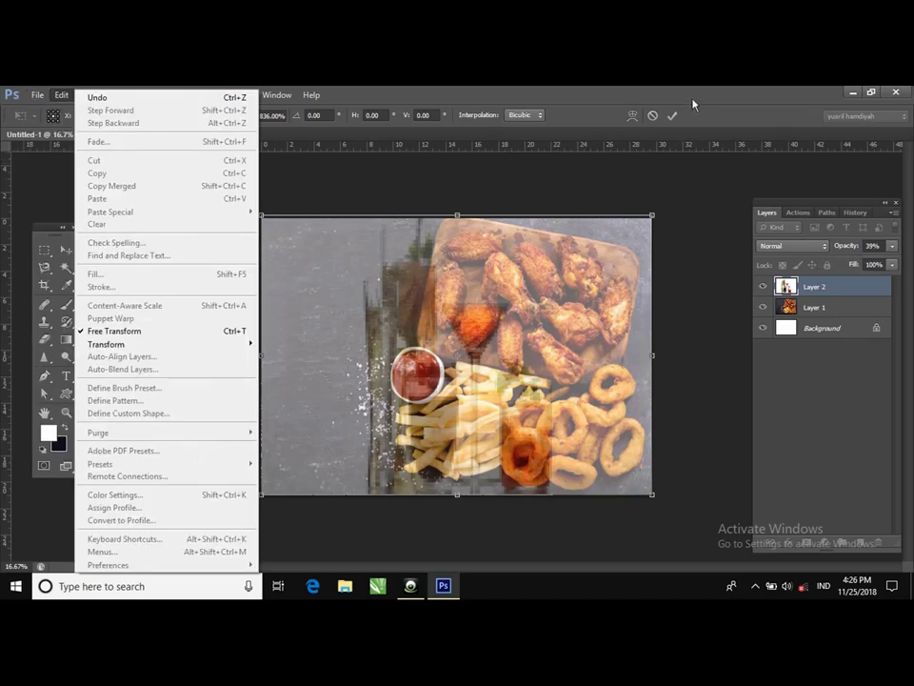
click(672, 116)
click(672, 115)
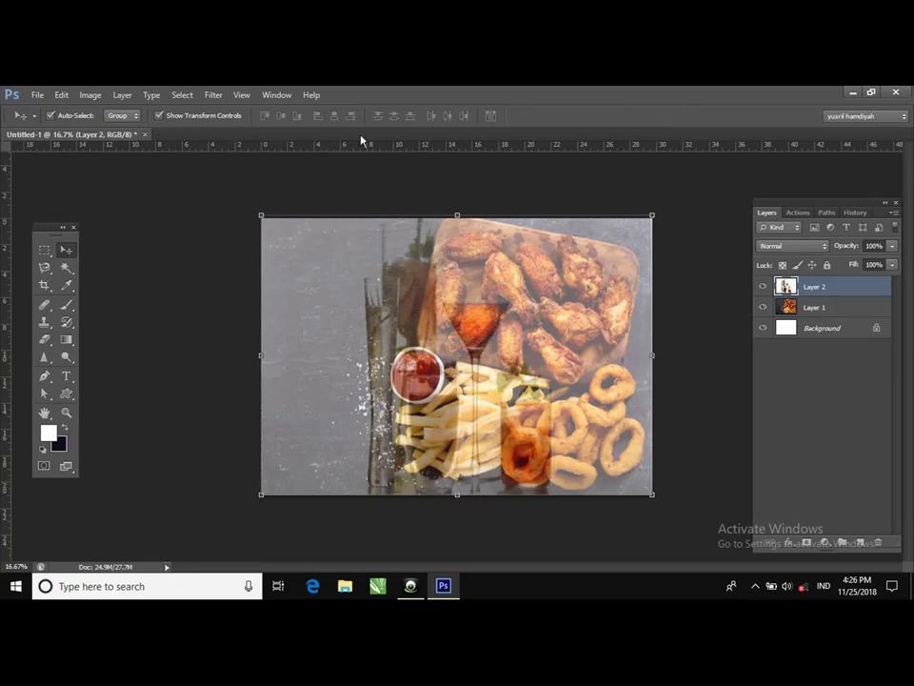
- Open the mkanan3 image from the menu folder
click(37, 94)
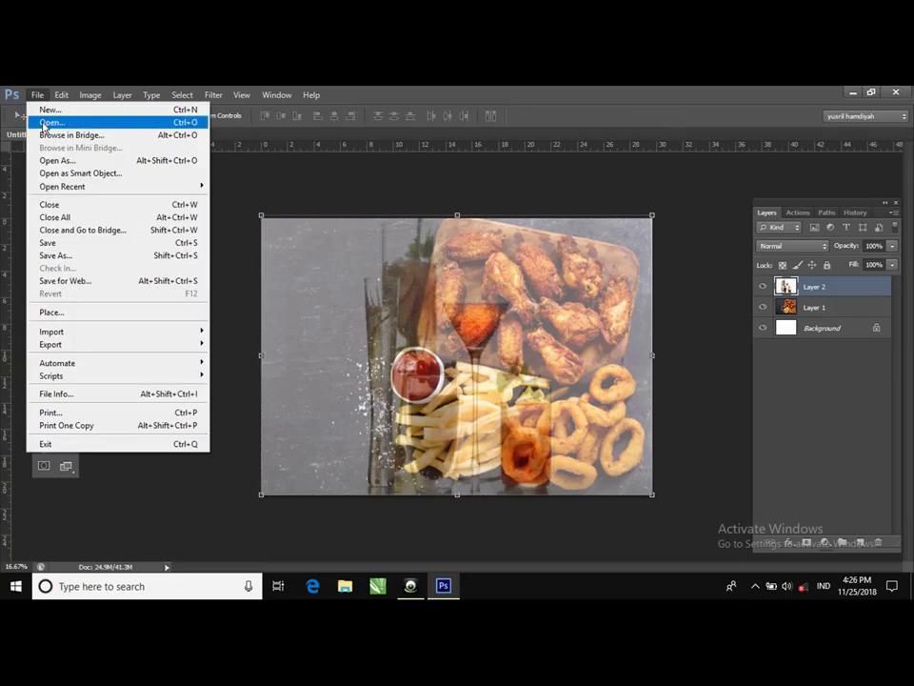
click(43, 121)
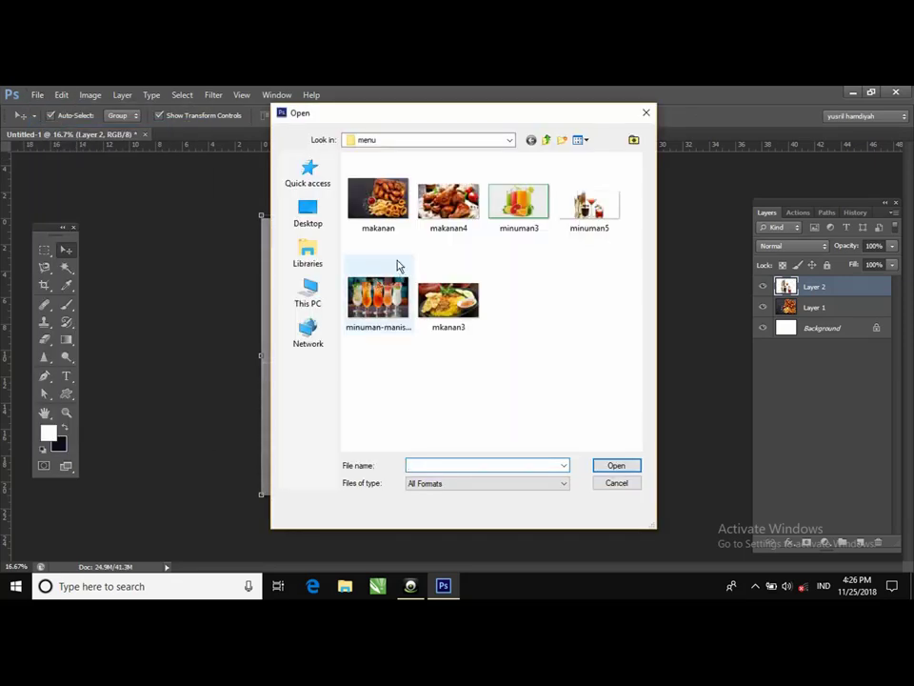
click(434, 314)
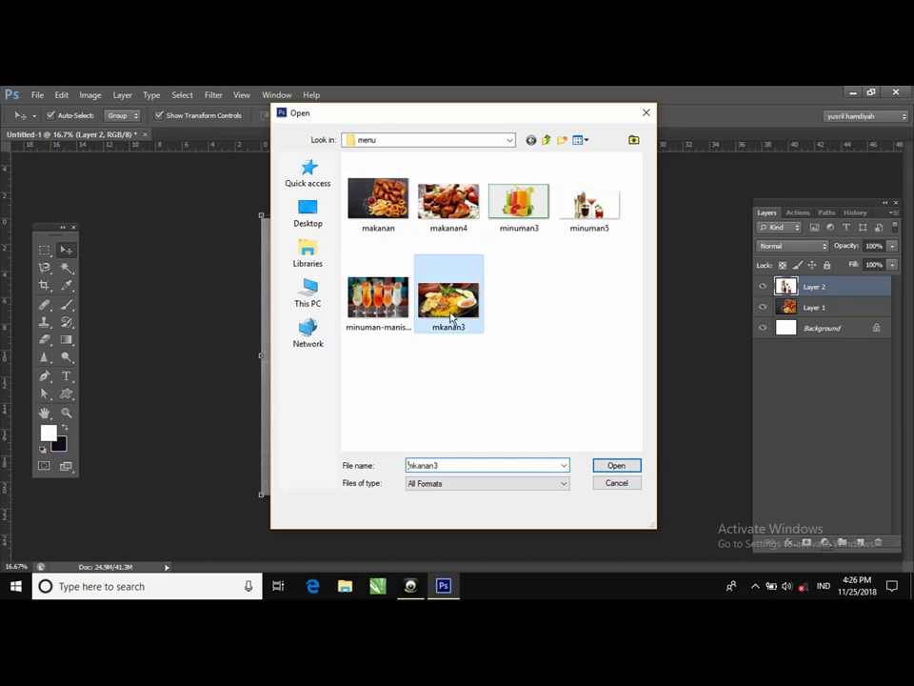
click(611, 467)
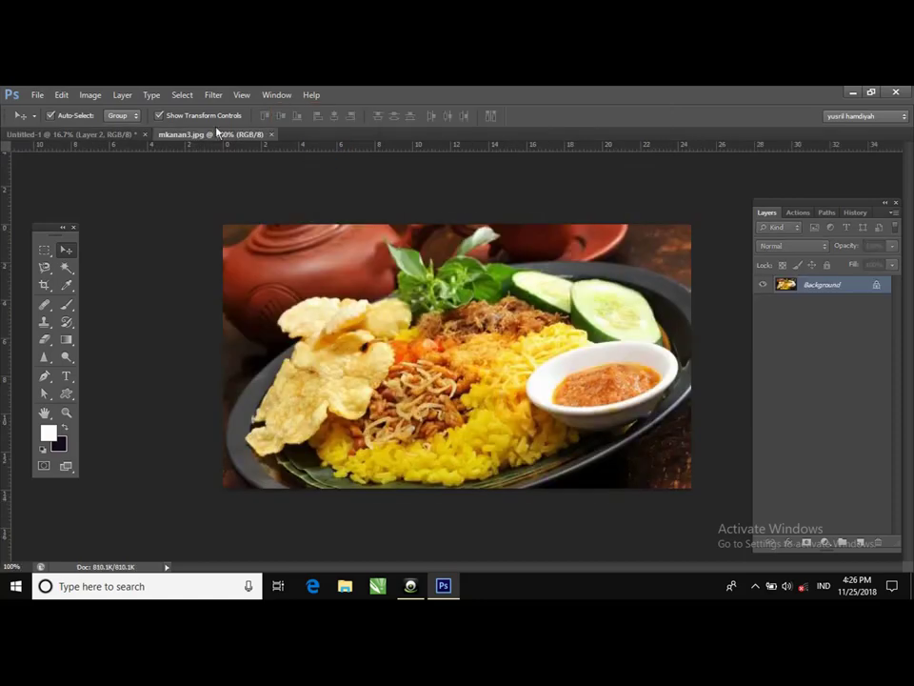
- Float the mkanan3.jpg document, copy its background layer onto the Untitled-1 canvas, and close mkanan3.jpg
drag(225, 139, 125, 459)
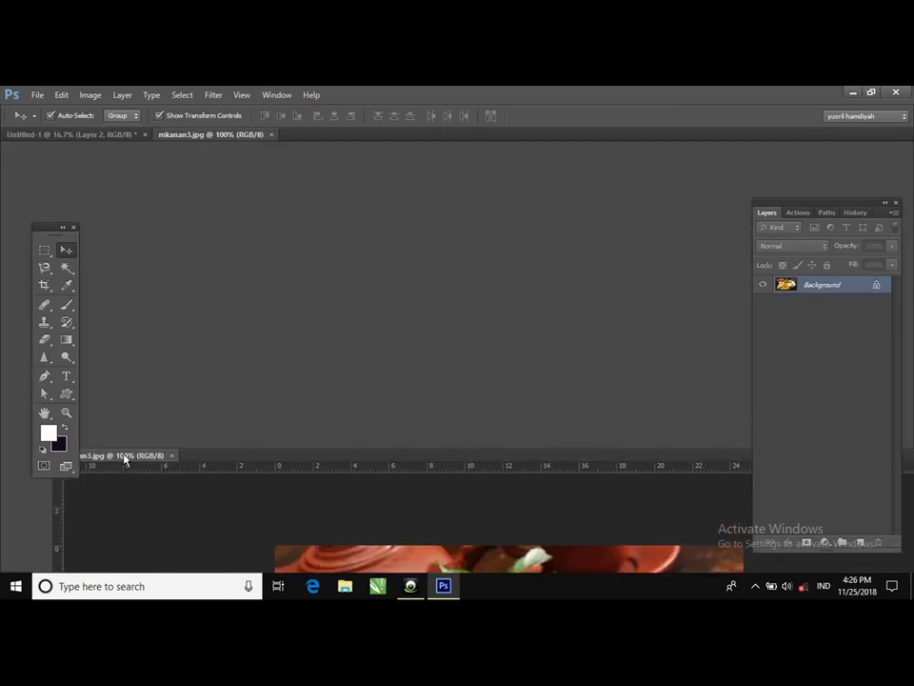
drag(836, 285, 410, 371)
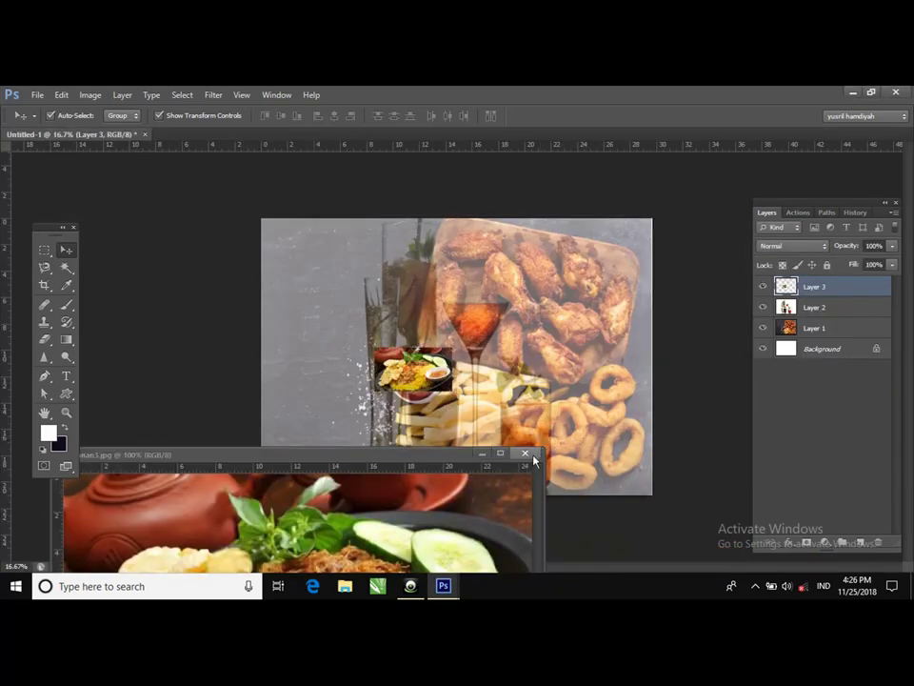
click(524, 453)
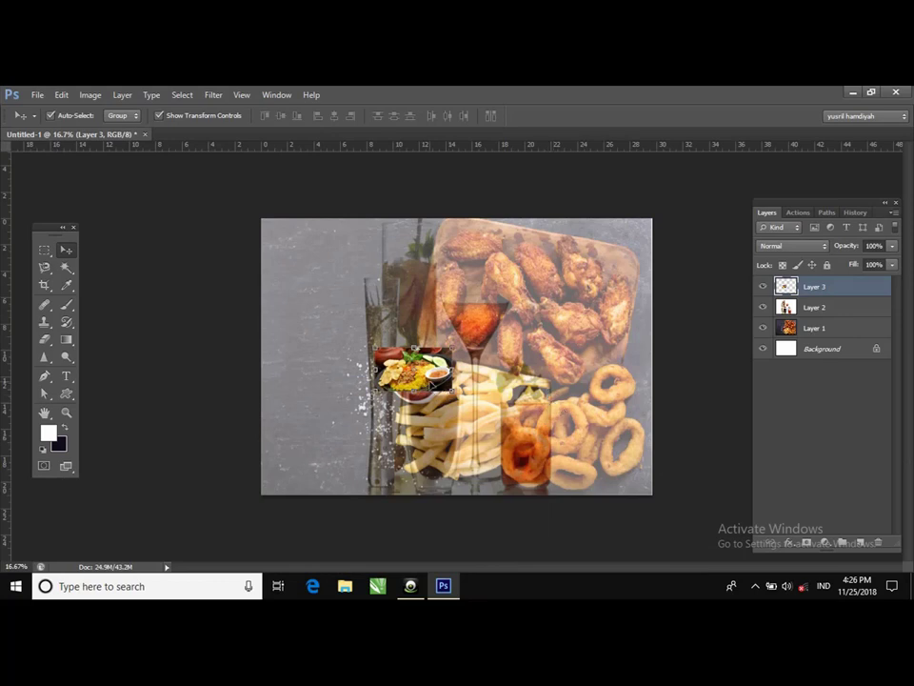
- Place the yellow rice photo in the canvas's lower-left corner and scale it to about 126% wide and 152% high
drag(427, 407, 321, 488)
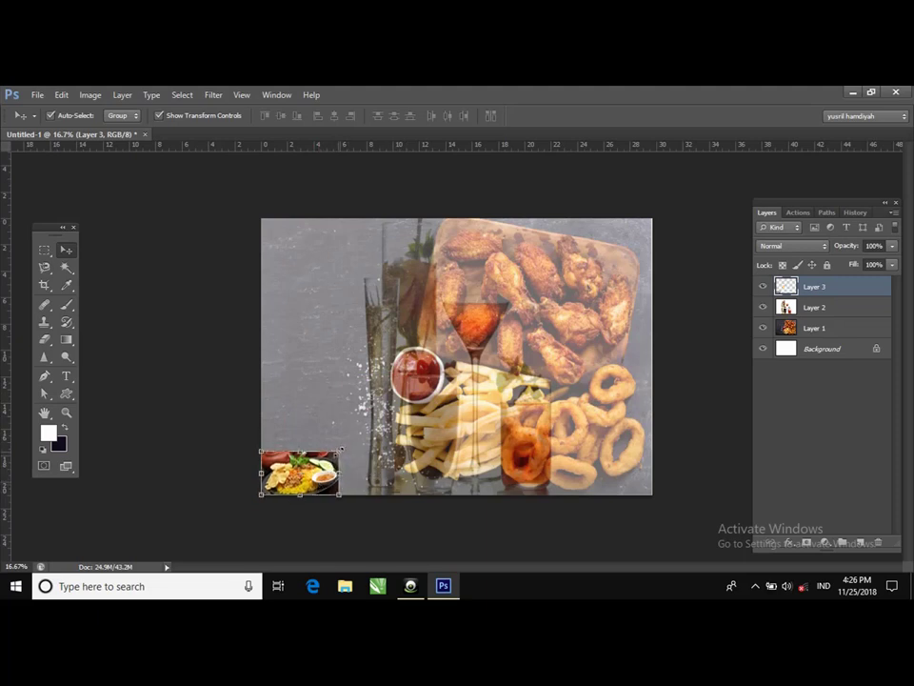
key(ctrl+t)
drag(340, 447, 362, 426)
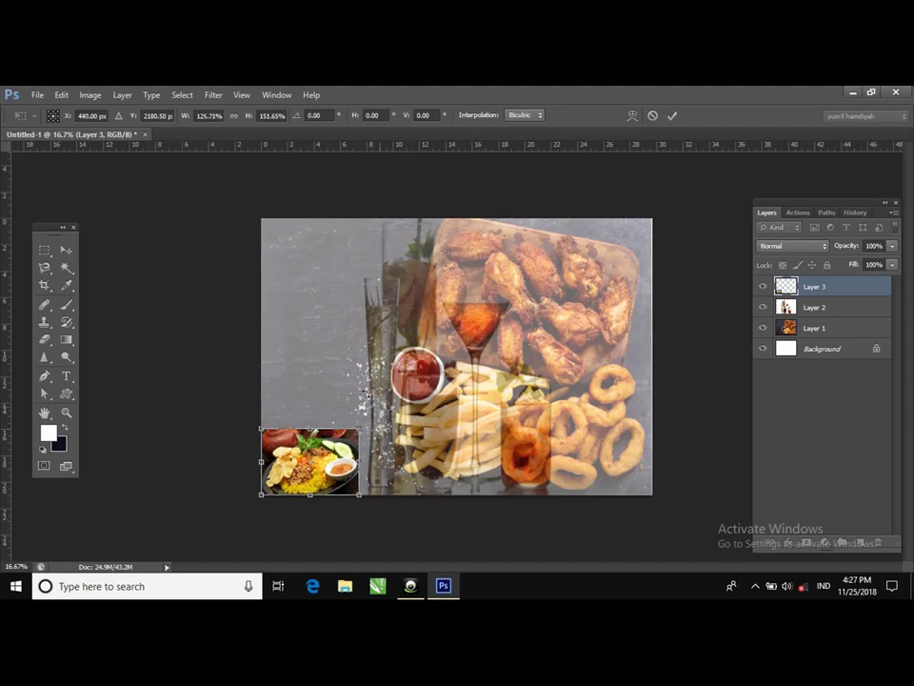
click(40, 95)
click(42, 95)
click(673, 115)
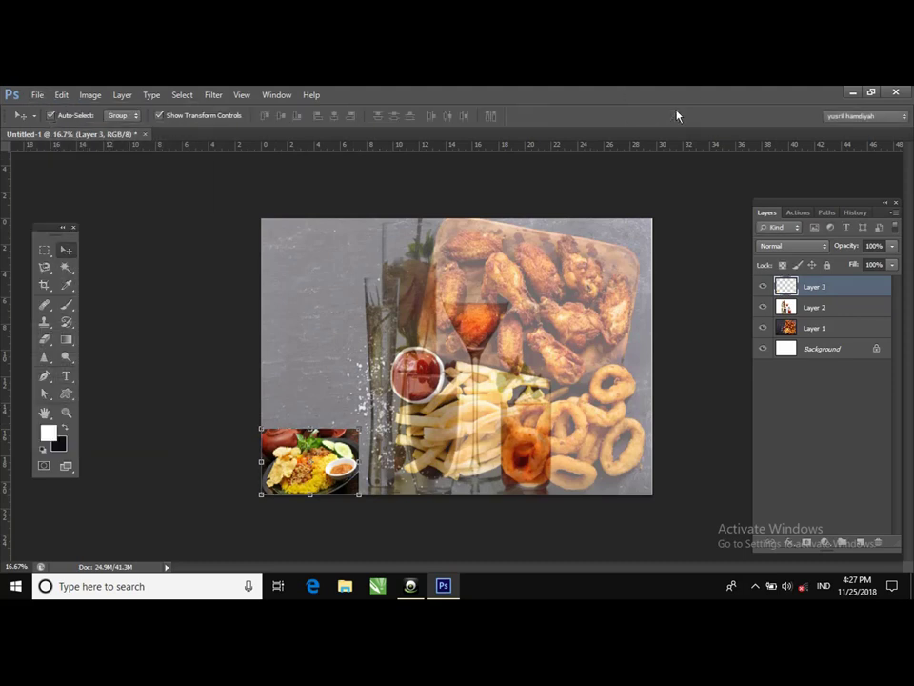
- Open the makanan4 image from the menu folder
click(38, 94)
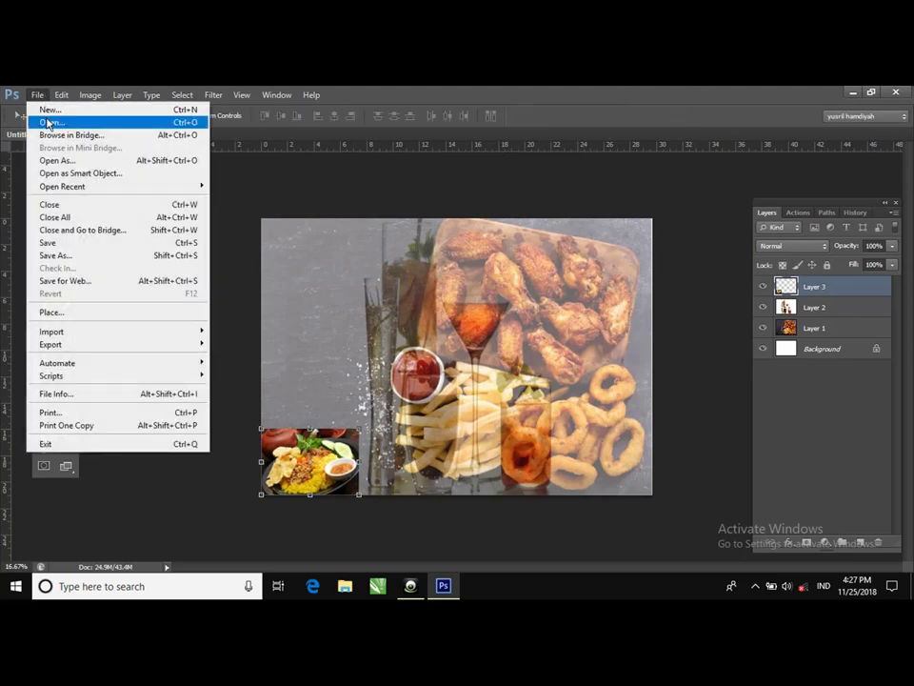
click(47, 122)
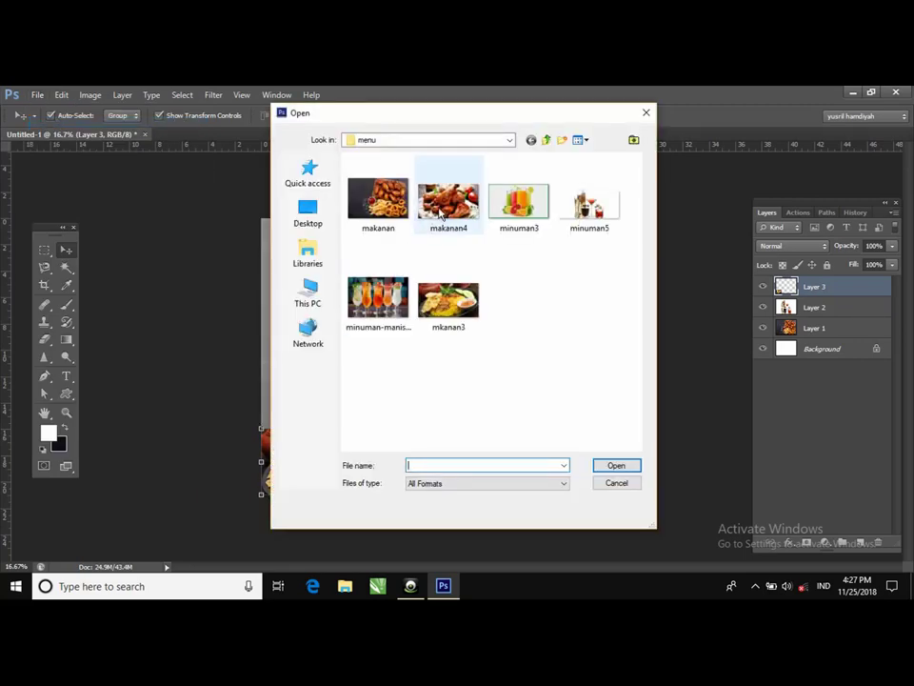
click(441, 217)
click(616, 465)
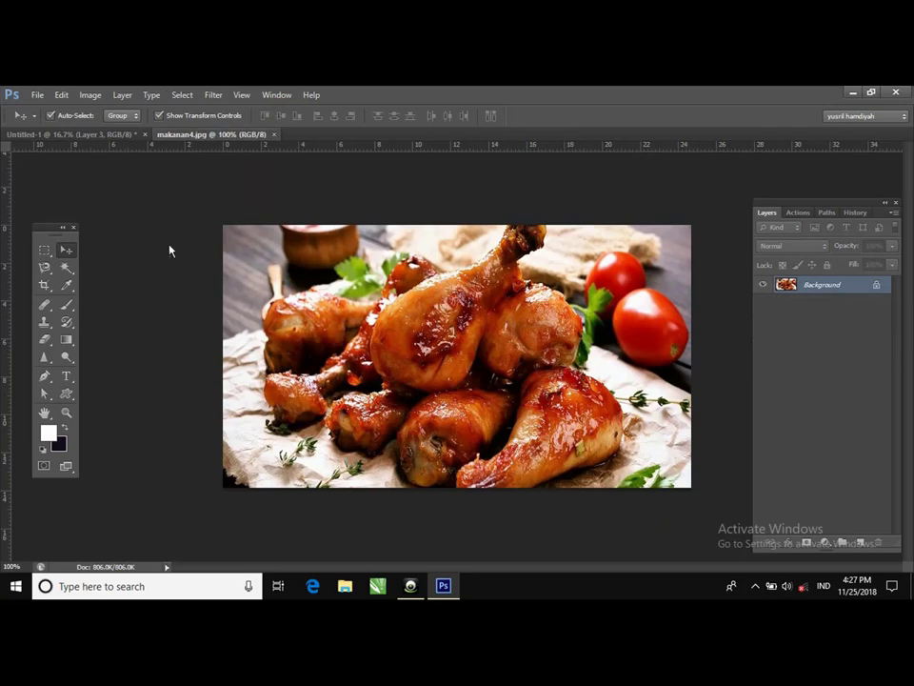
- Float the makanan4.jpg document, copy its background layer onto the Untitled-1 canvas, and close makanan4.jpg
drag(209, 134, 190, 286)
click(243, 387)
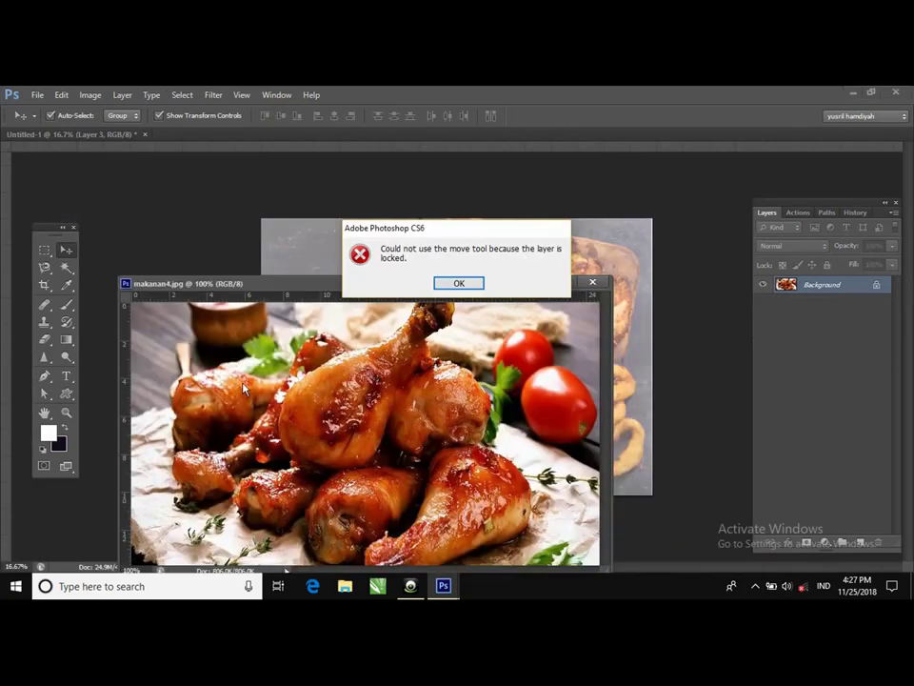
click(456, 284)
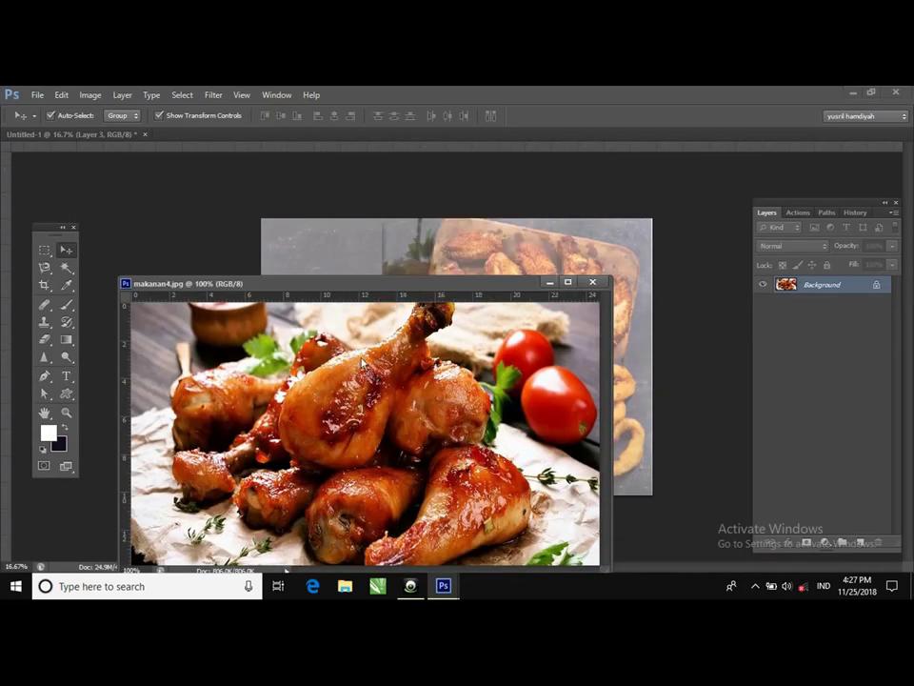
drag(395, 290, 356, 435)
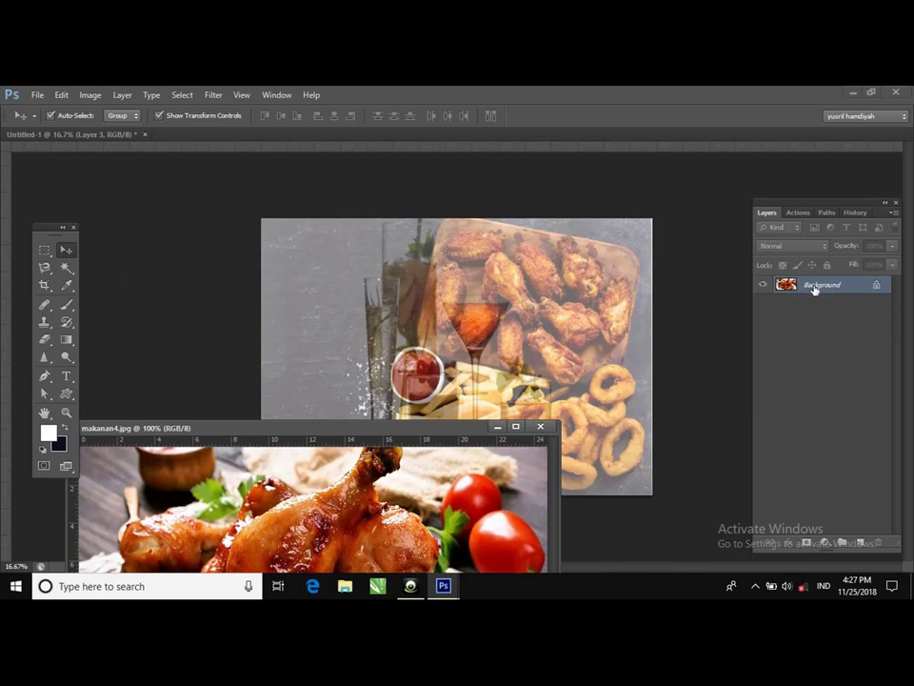
drag(815, 290, 489, 383)
click(540, 426)
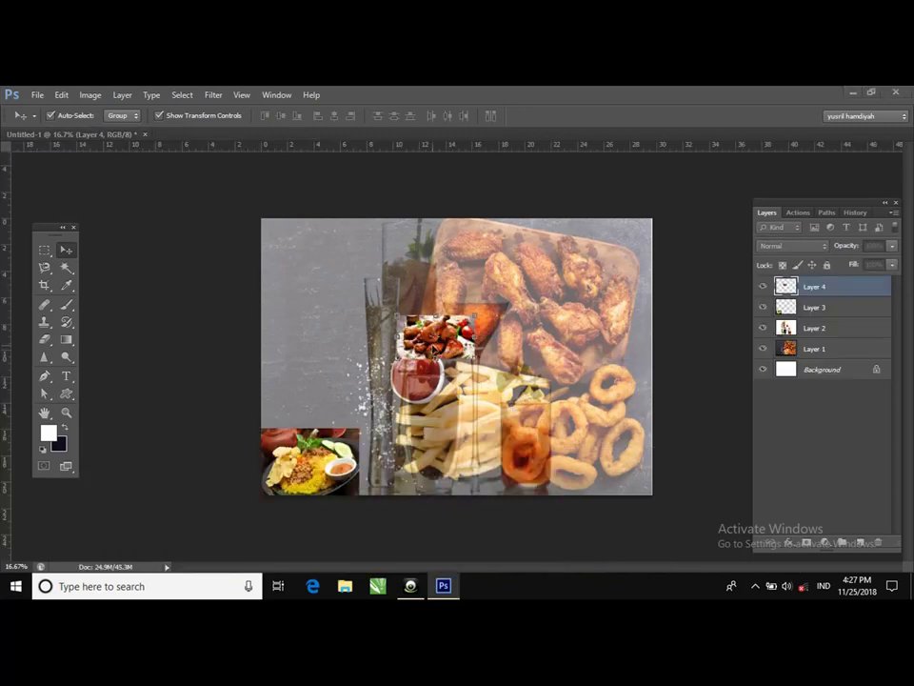
- Place the drumstick photo directly above the yellow rice photo and scale it to about 126% wide and 138% high, matching its width
drag(433, 350, 360, 429)
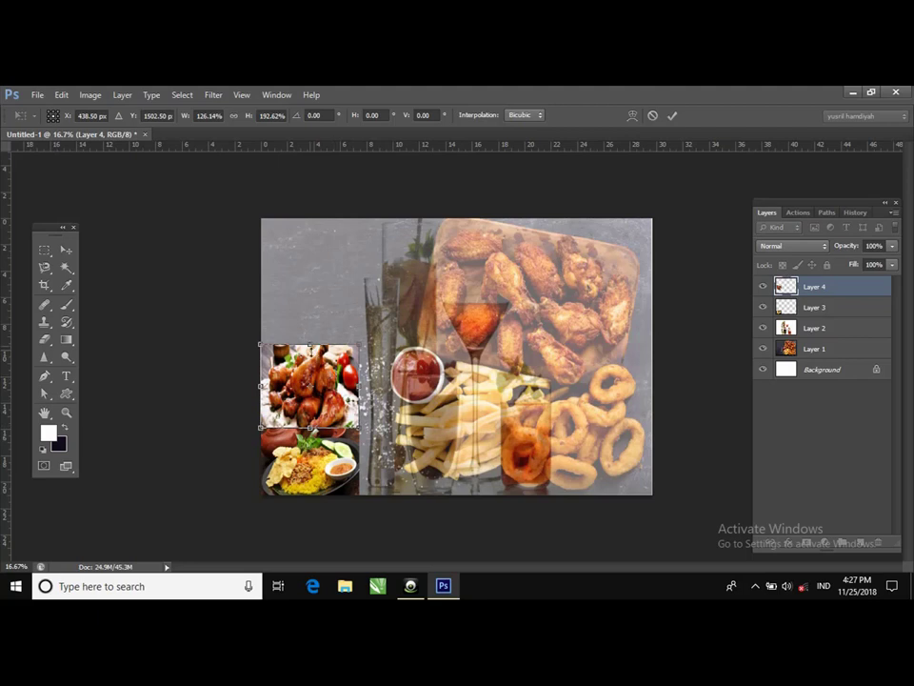
drag(310, 344, 311, 369)
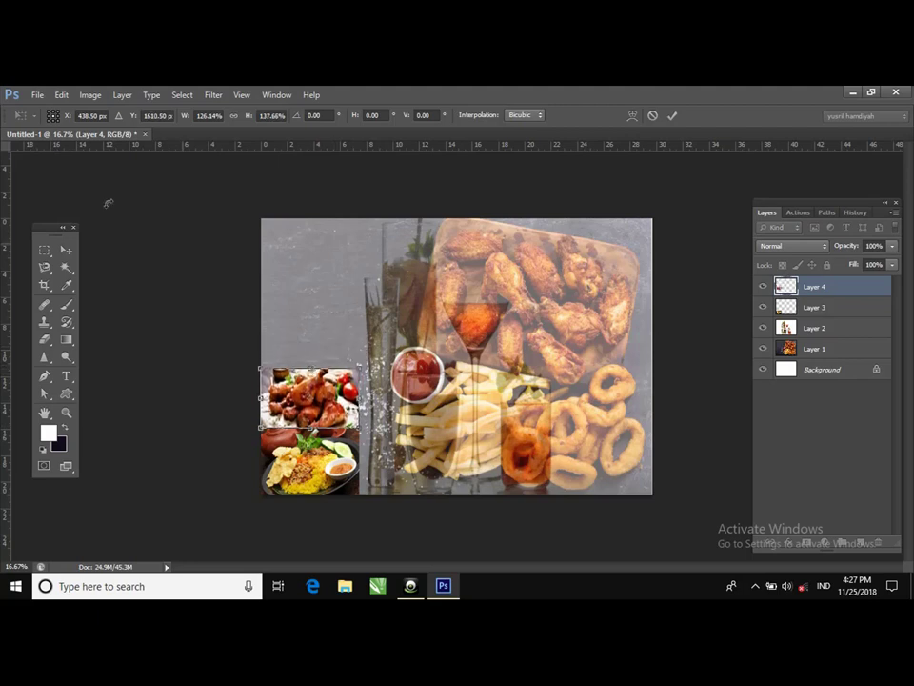
click(37, 96)
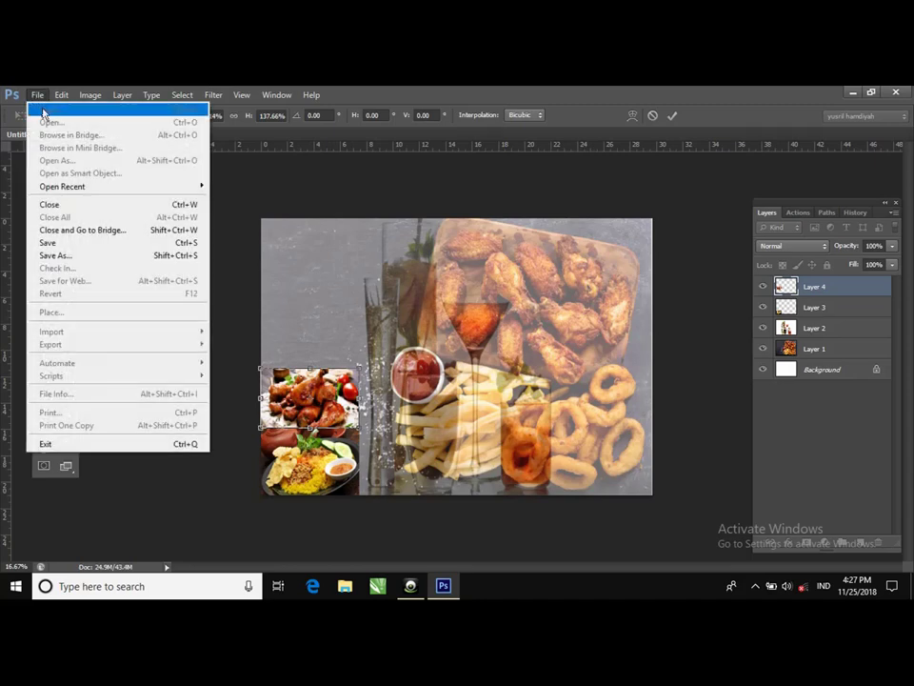
click(678, 116)
click(673, 115)
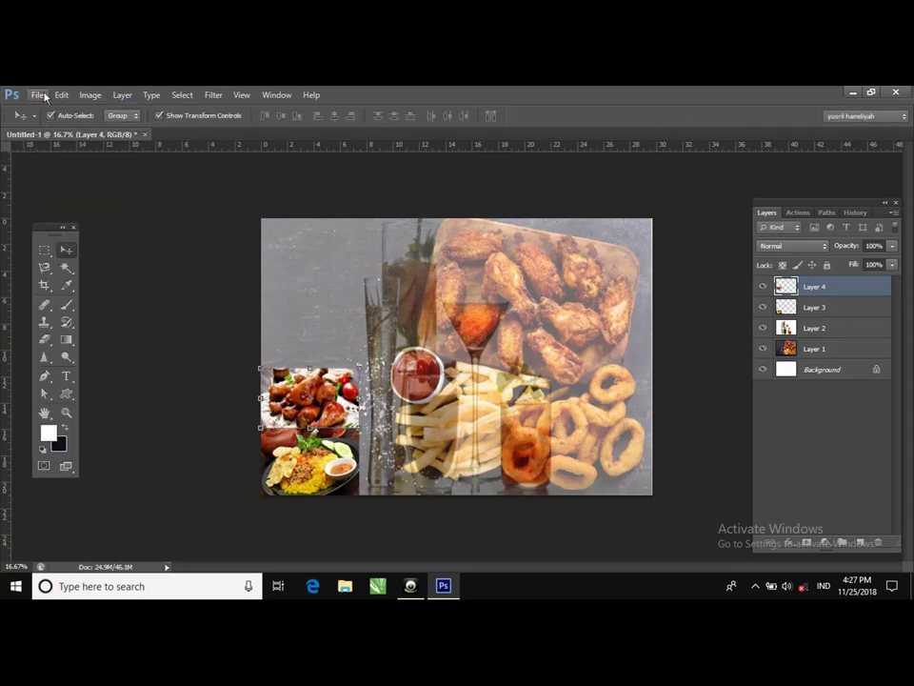
- Open the minuman-manis-bikin-gemuk image from the menu folder
click(38, 95)
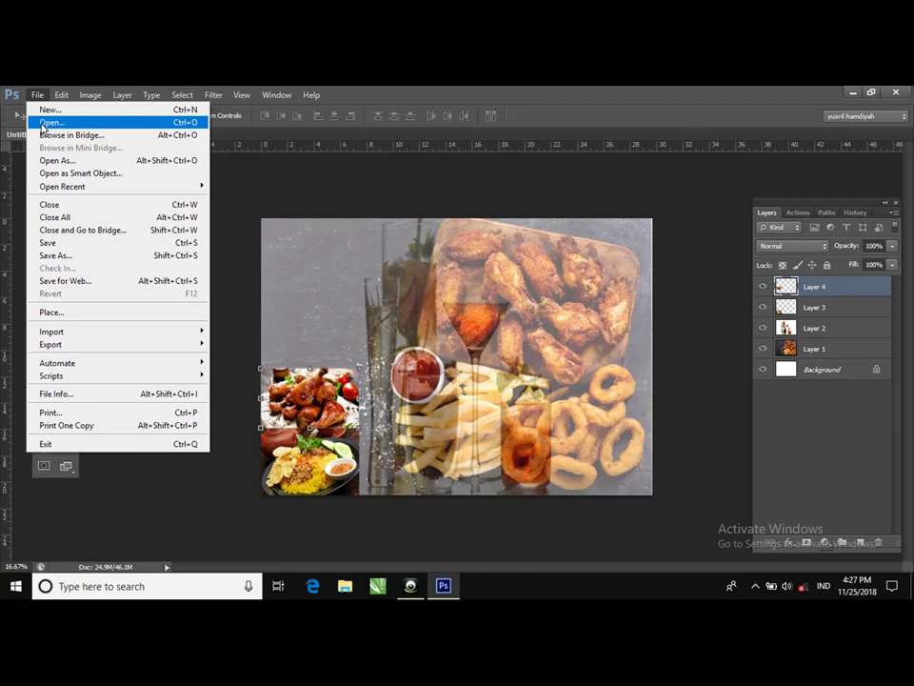
click(43, 127)
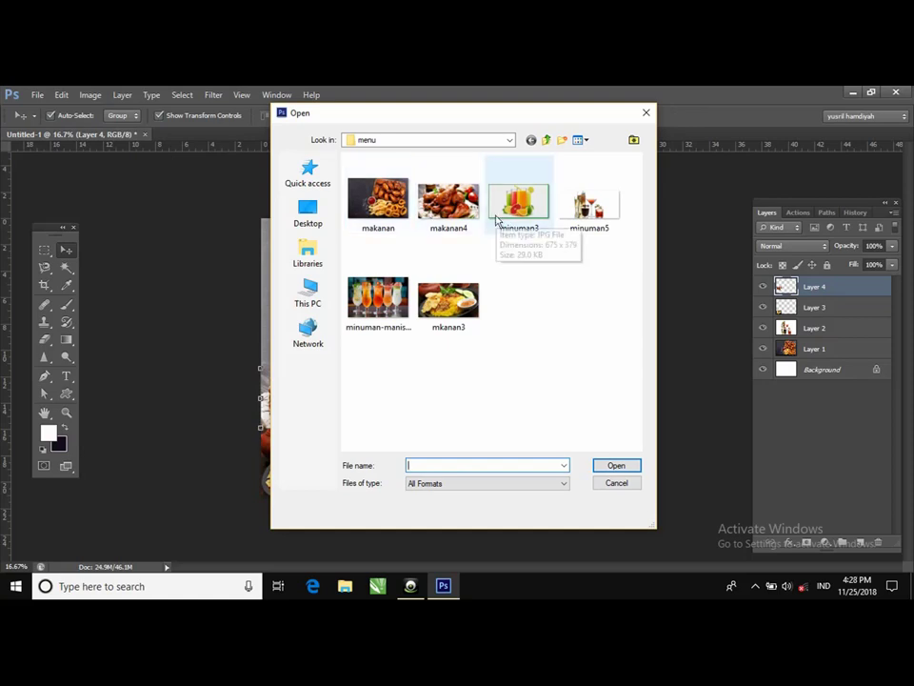
click(385, 303)
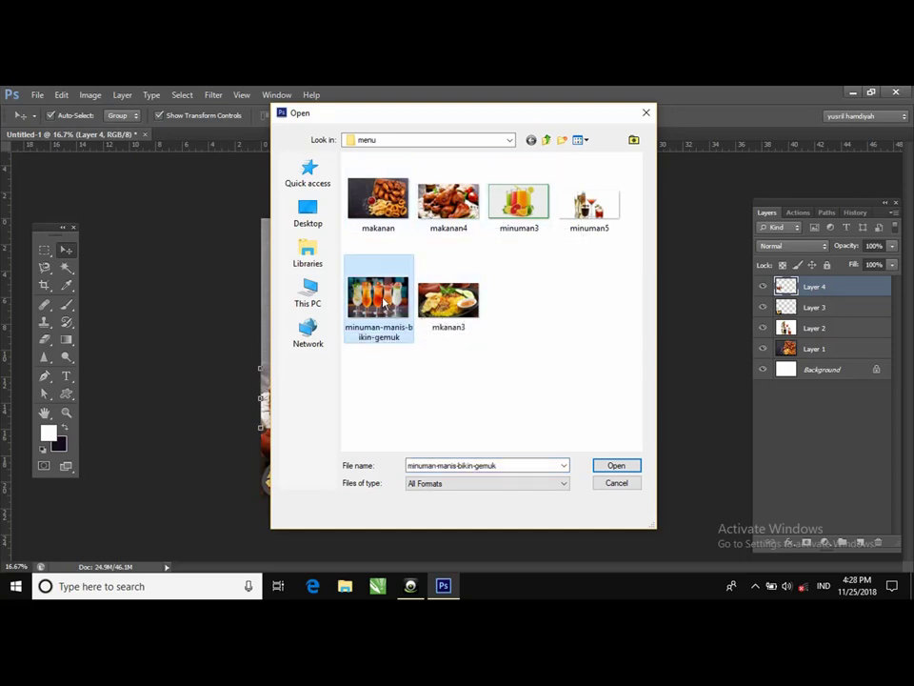
click(616, 464)
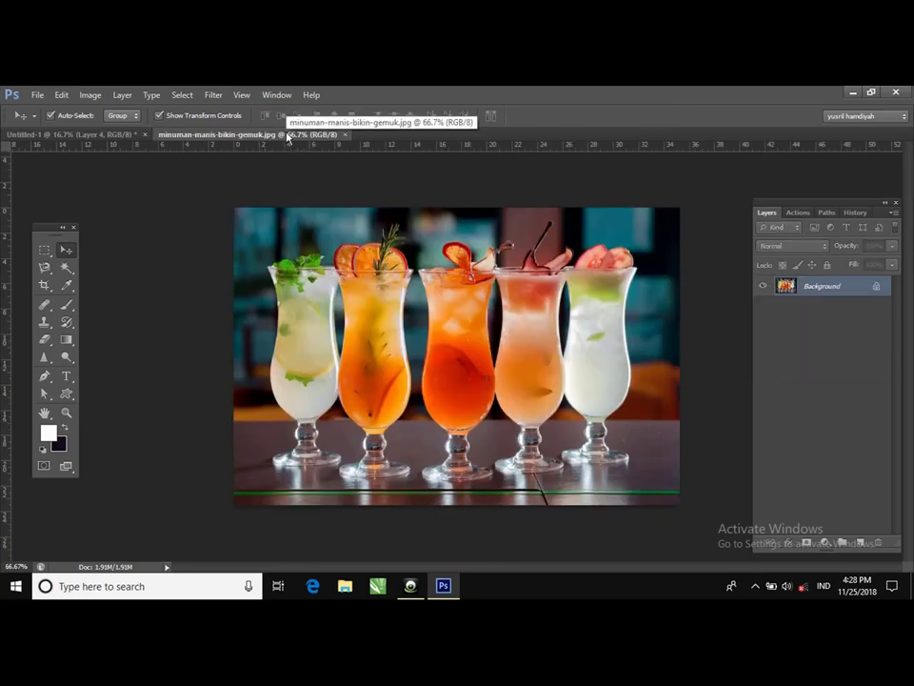
- Float the minuman-manis-bikin-gemuk.jpg document, copy its background layer onto the Untitled-1 canvas, and close that image
drag(287, 138, 171, 488)
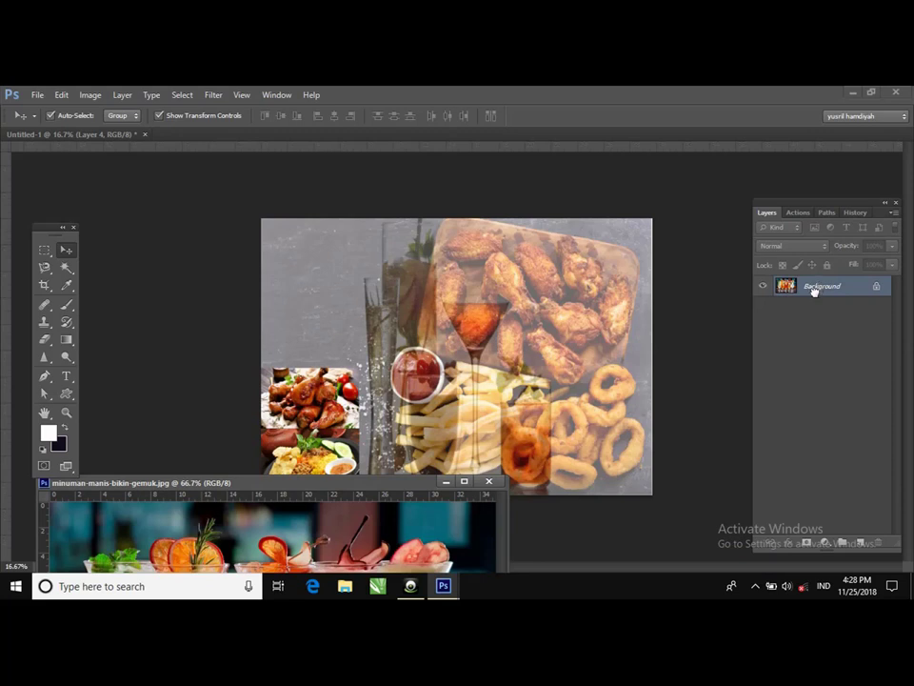
drag(812, 287, 536, 361)
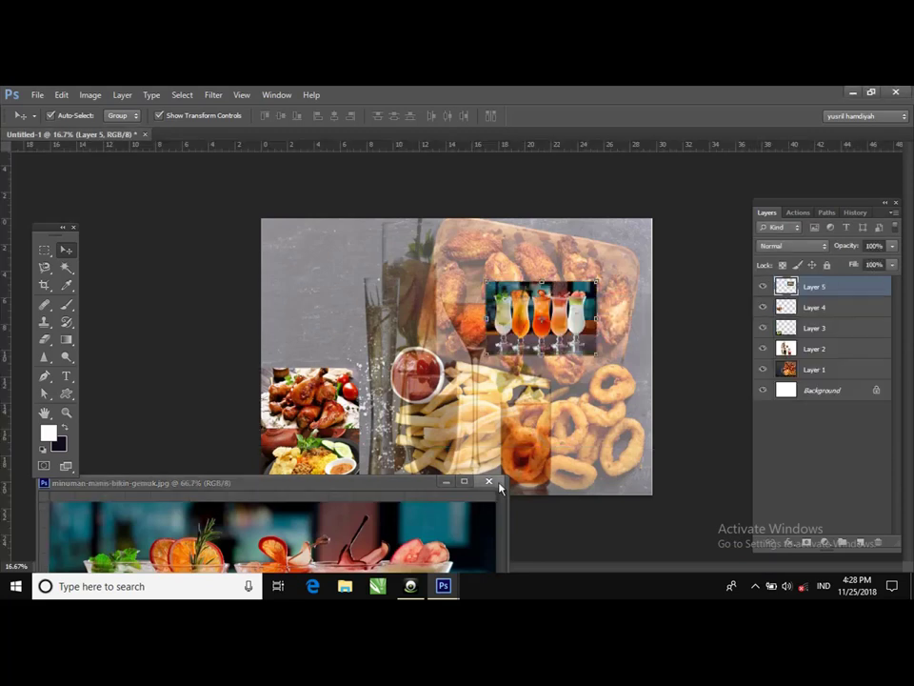
click(488, 481)
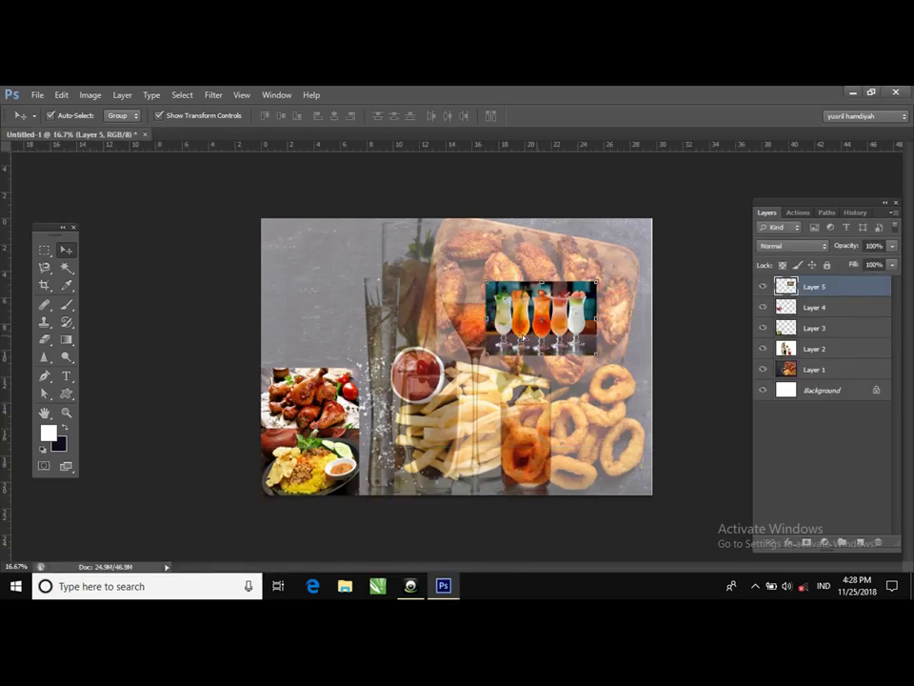
- Place the cocktail glasses photo directly above the drumstick photo and scale it to 88% wide, matching its width
drag(545, 302, 361, 331)
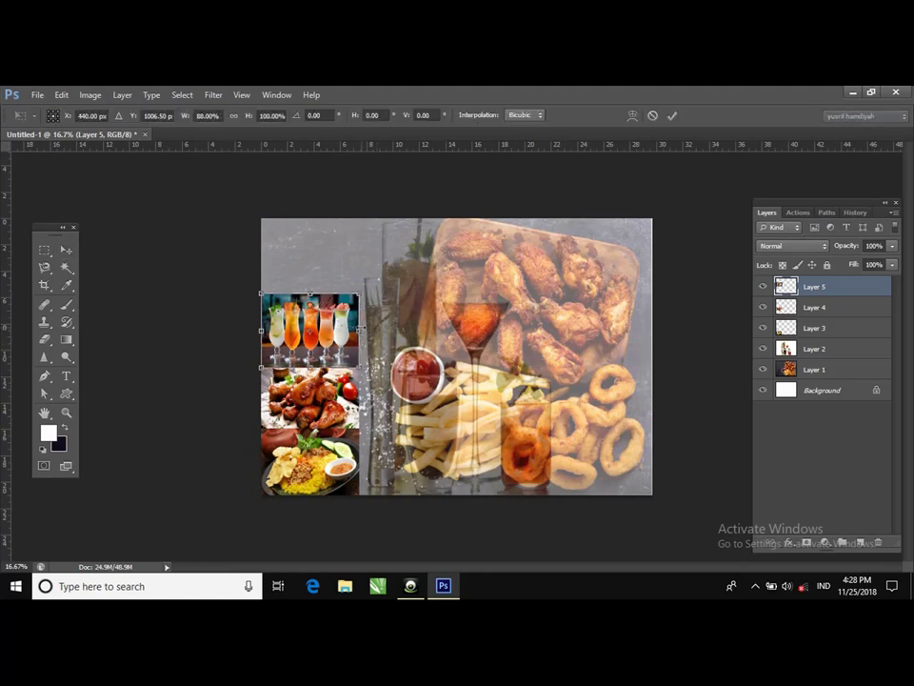
click(35, 95)
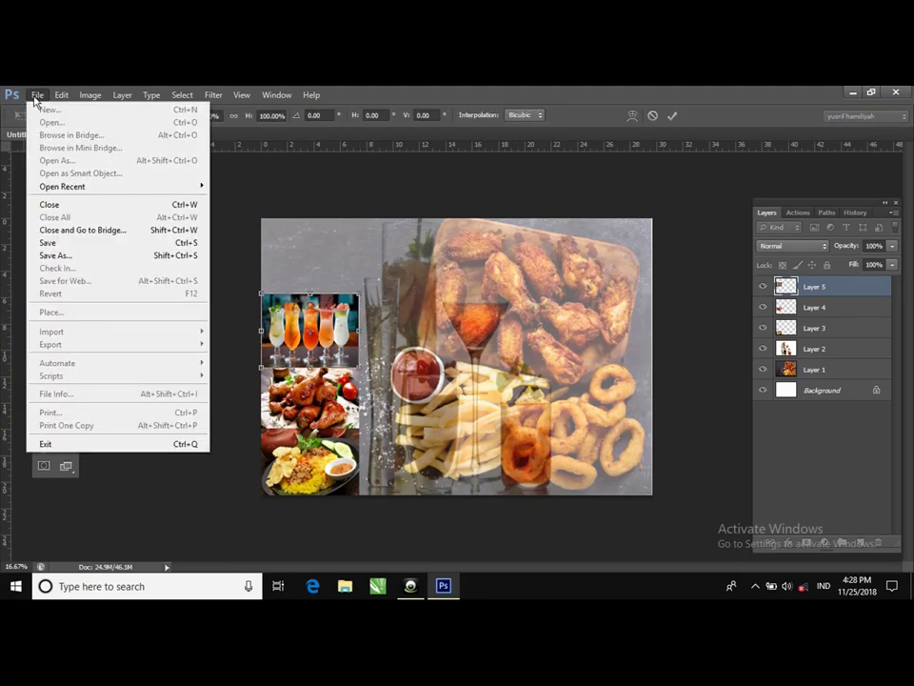
click(674, 118)
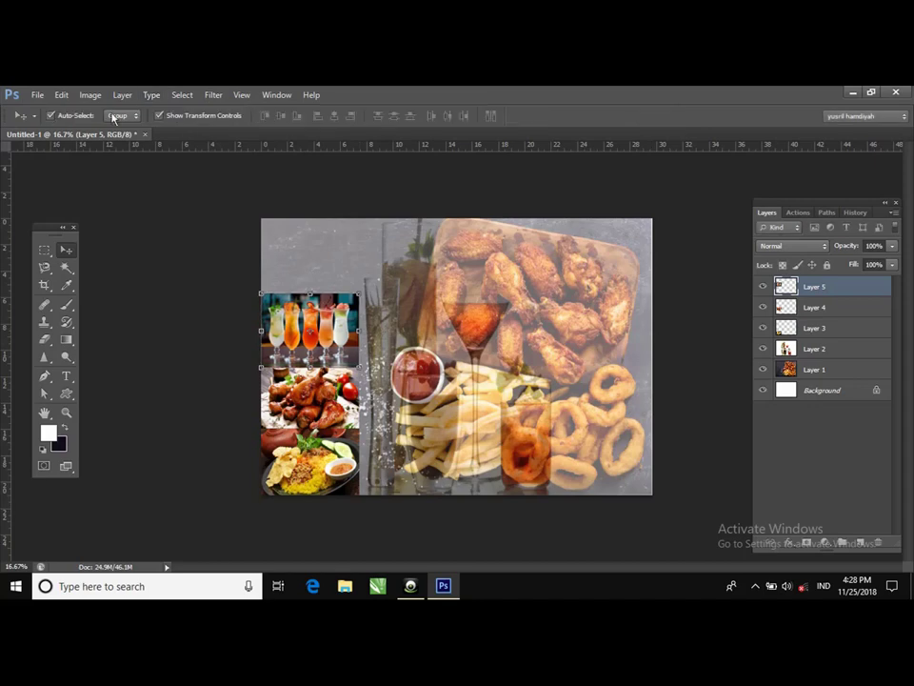
- Open the minuman3 image from the menu folder
click(38, 95)
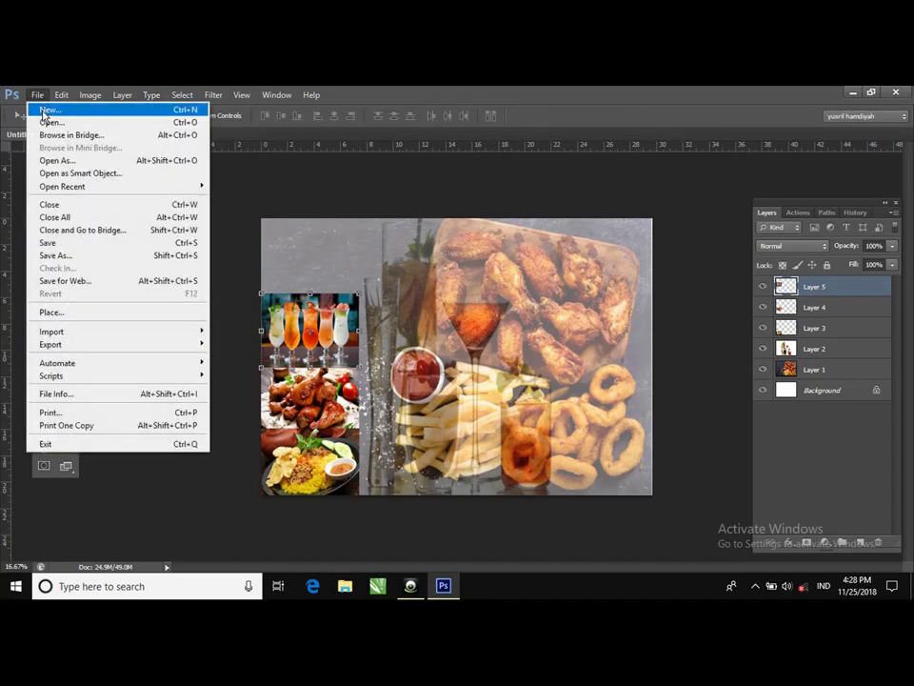
click(46, 122)
click(536, 208)
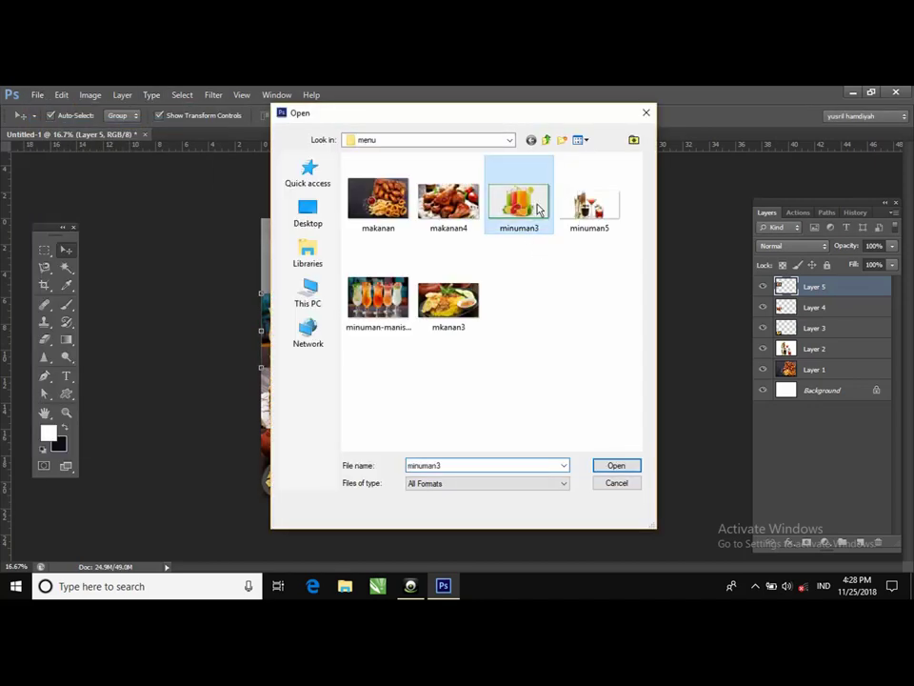
click(601, 469)
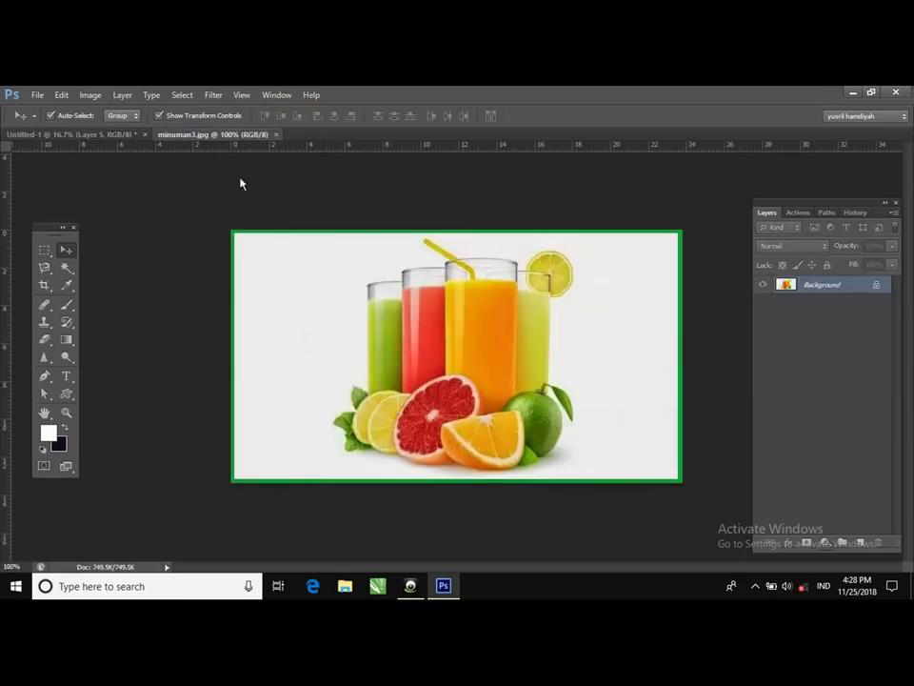
- Copy minuman3.jpg onto the Untitled-1 canvas, closing its file, and fit it above the cocktail photo at about 131% wide and 178% high
drag(211, 134, 161, 553)
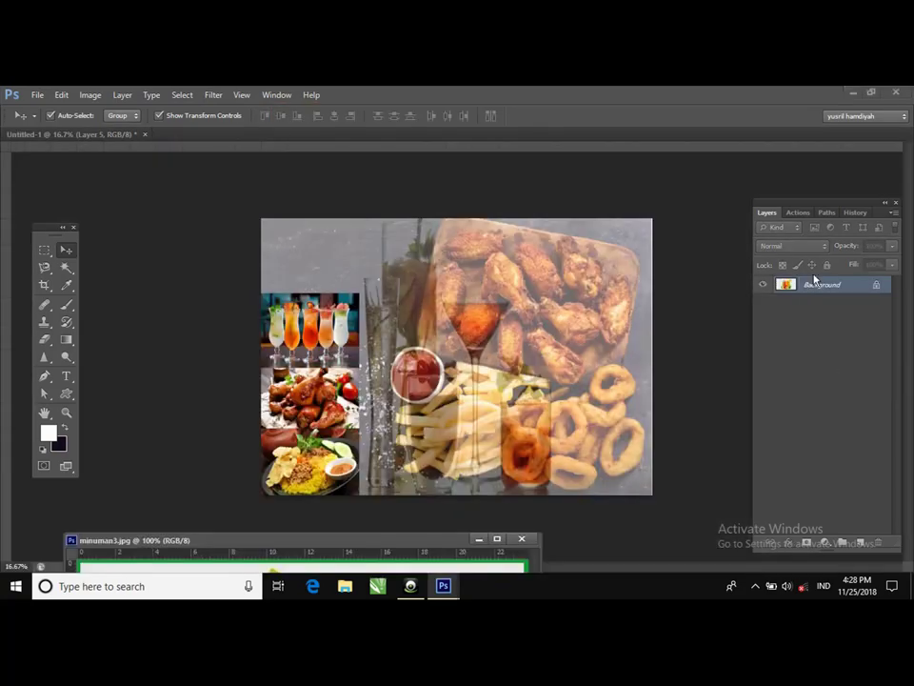
drag(814, 278, 356, 292)
click(524, 541)
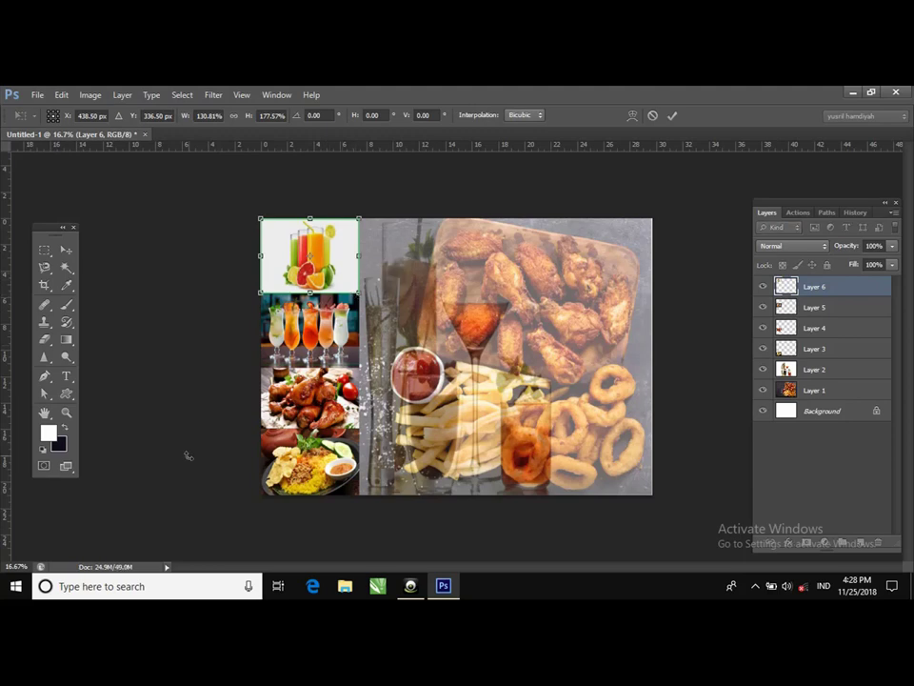
click(67, 395)
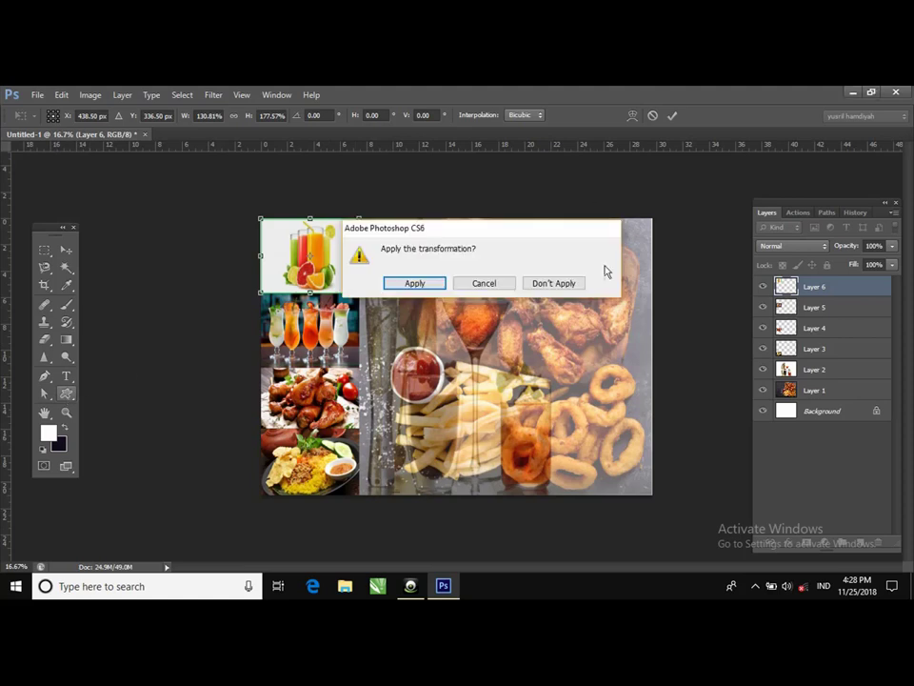
click(415, 284)
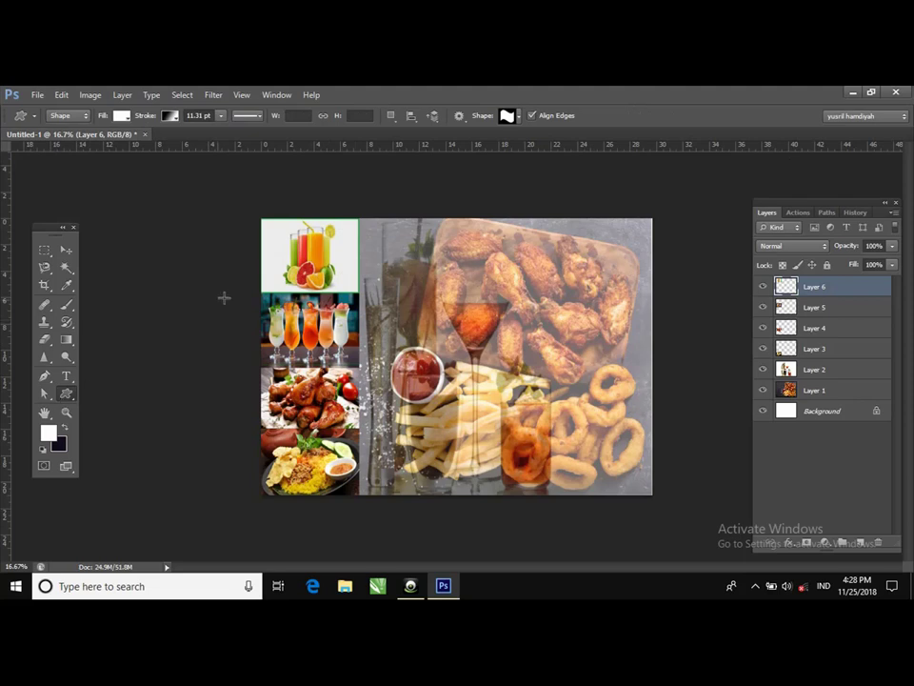
- Choose the solid Blob 2 asterisk-like shape for the Custom Shape tool
click(519, 118)
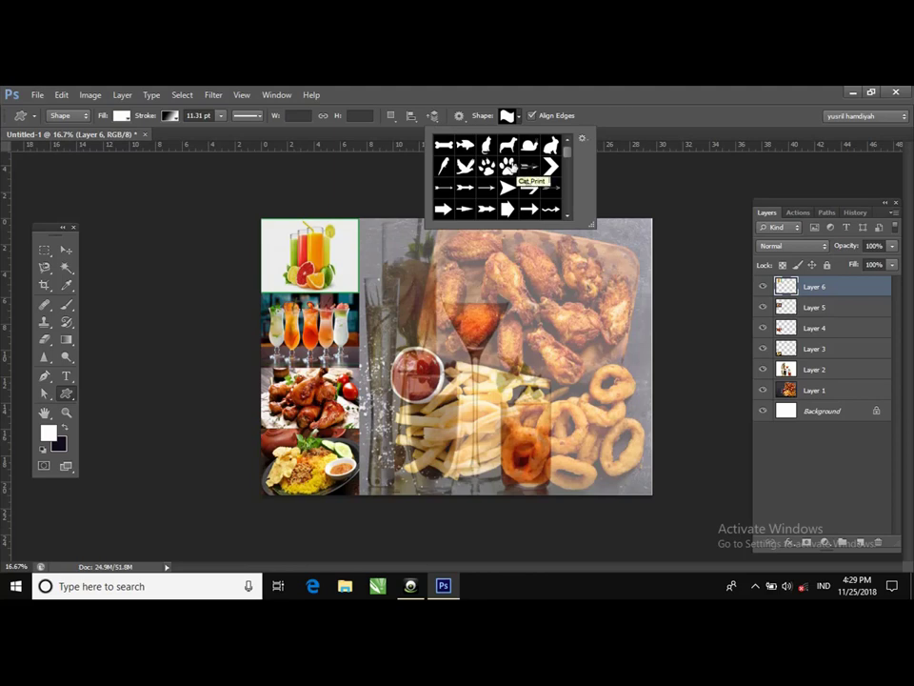
scroll(513, 171, down, 1)
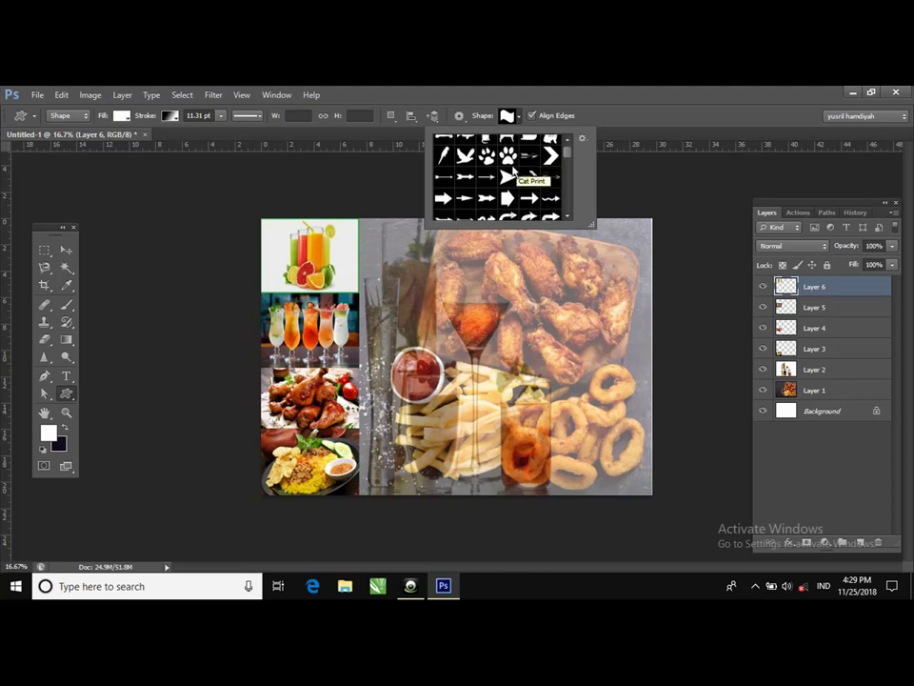
scroll(514, 170, down, 6)
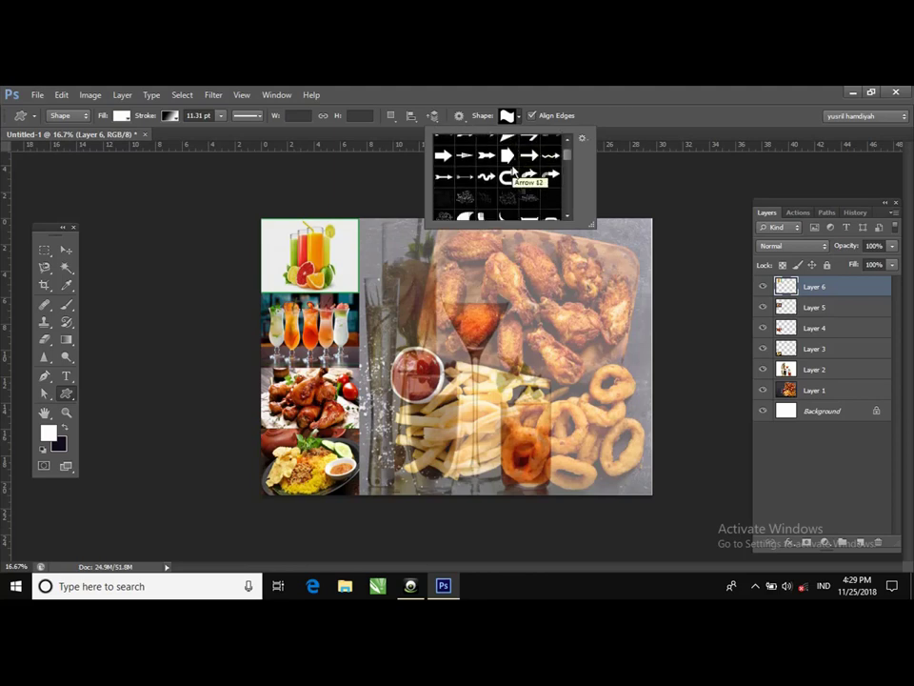
scroll(513, 171, down, 3)
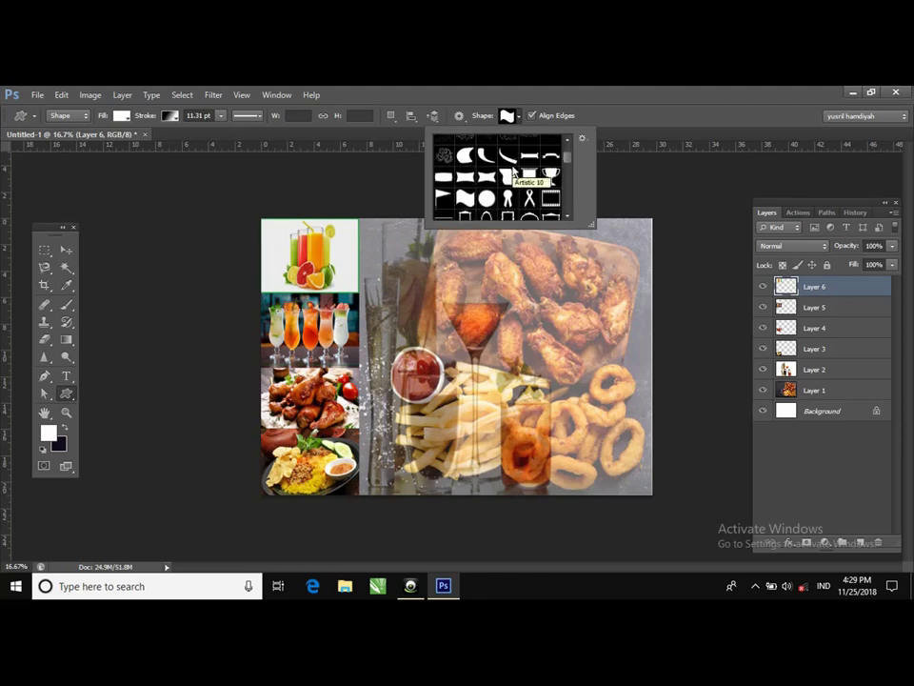
scroll(514, 170, down, 4)
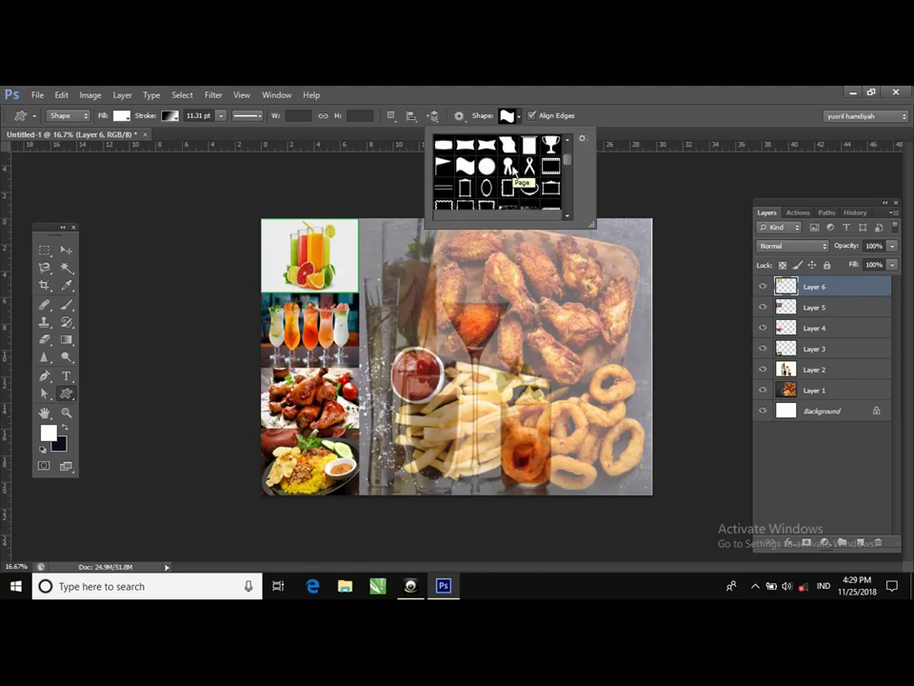
scroll(514, 170, down, 6)
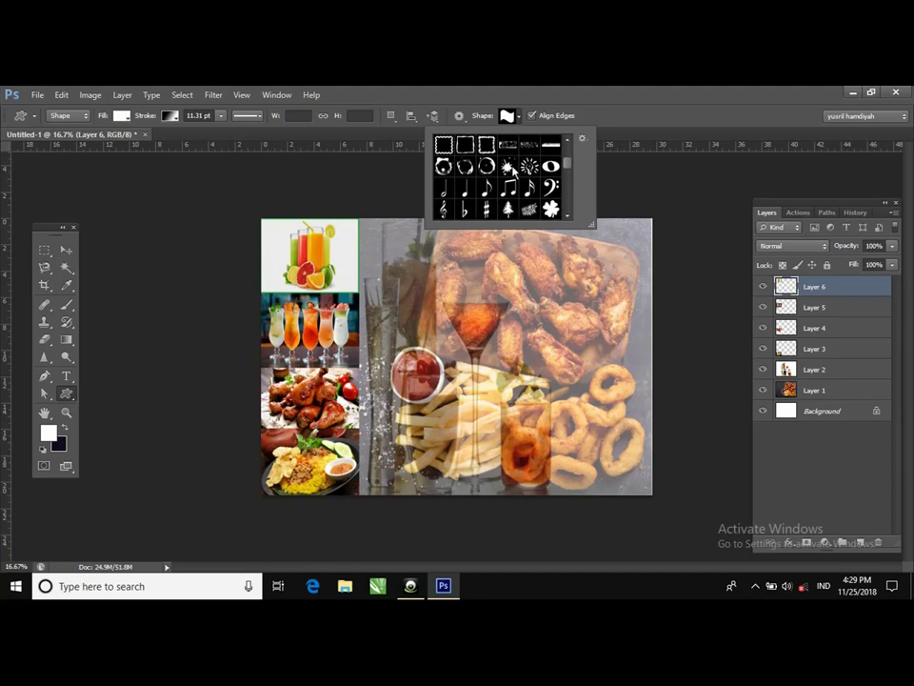
scroll(513, 171, down, 8)
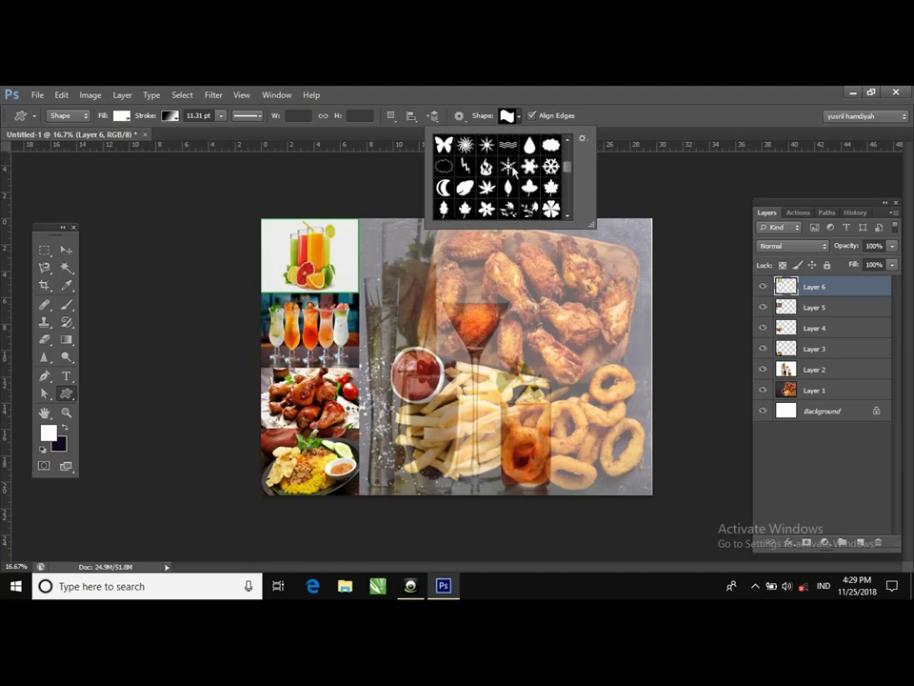
scroll(514, 171, down, 8)
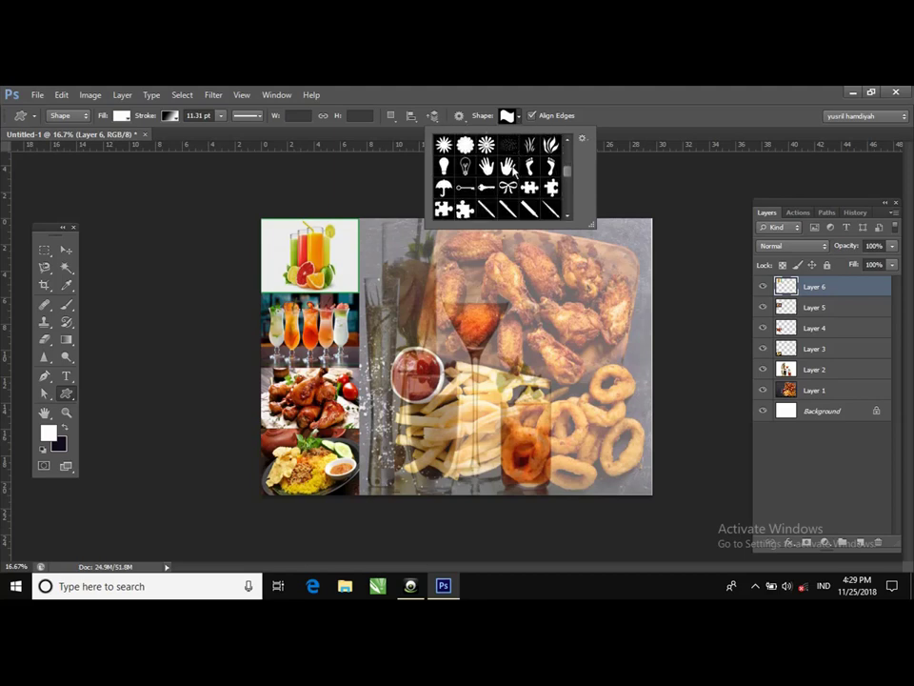
scroll(512, 170, down, 8)
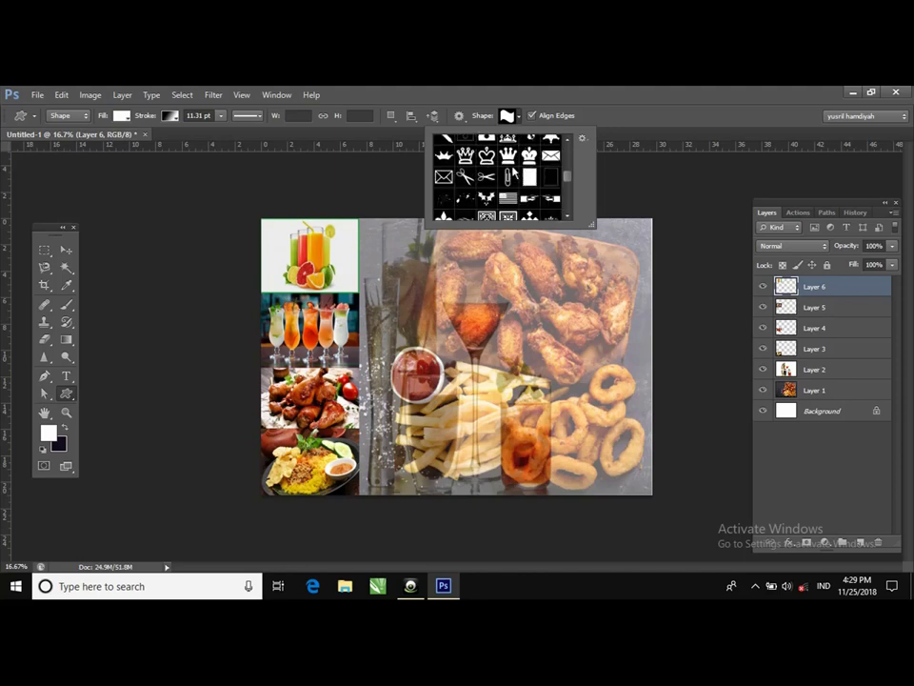
scroll(512, 171, down, 2)
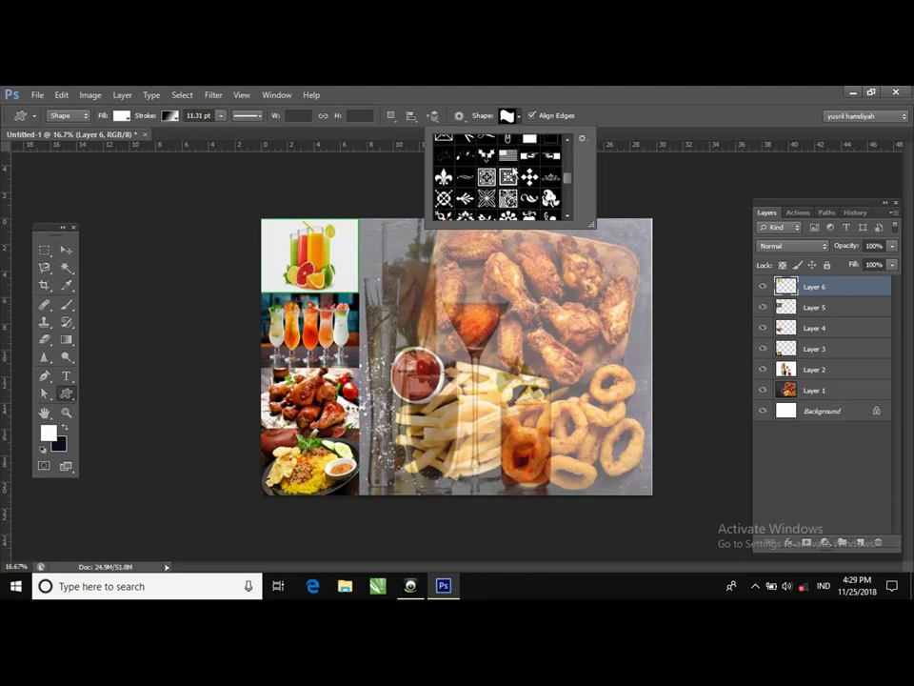
scroll(512, 171, down, 3)
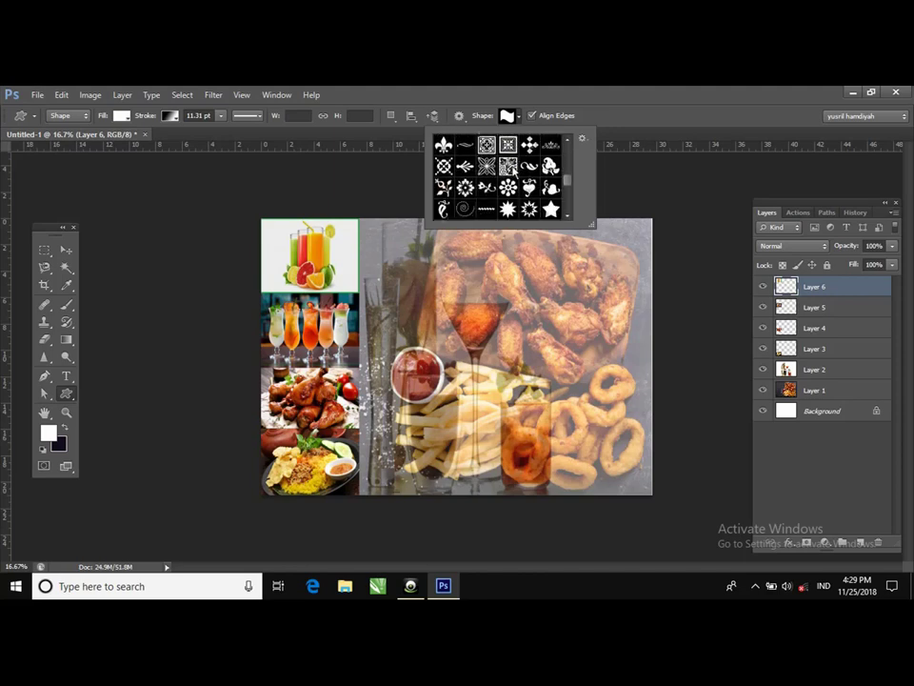
scroll(512, 171, down, 3)
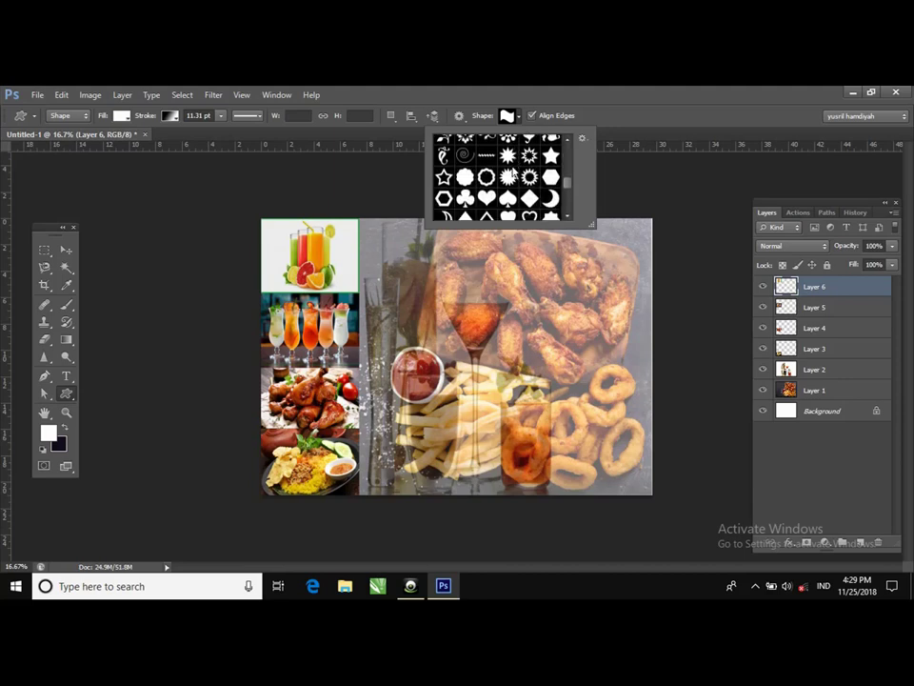
scroll(511, 176, down, 1)
scroll(511, 175, down, 2)
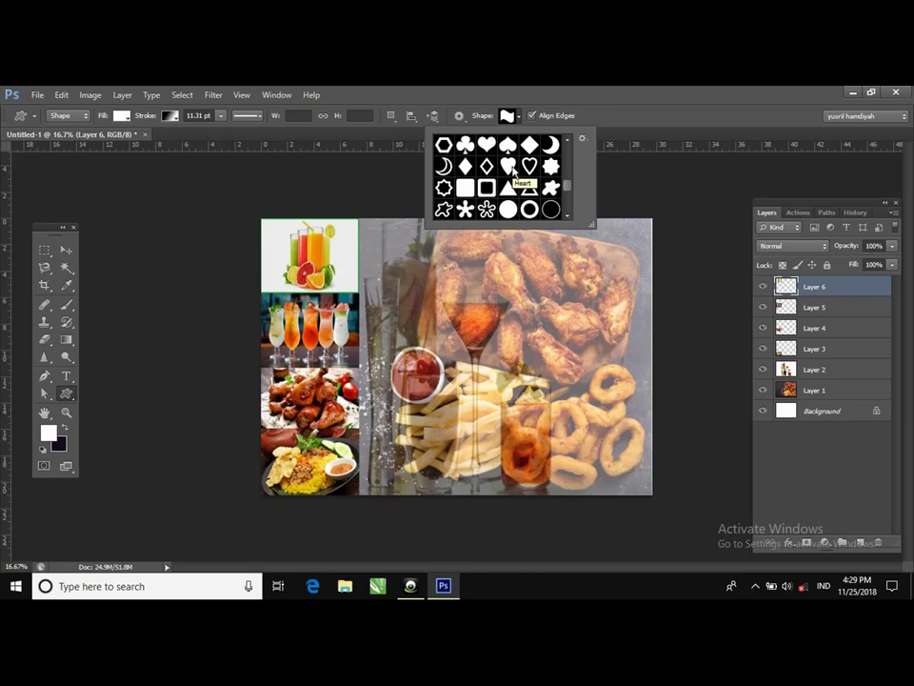
scroll(487, 202, down, 1)
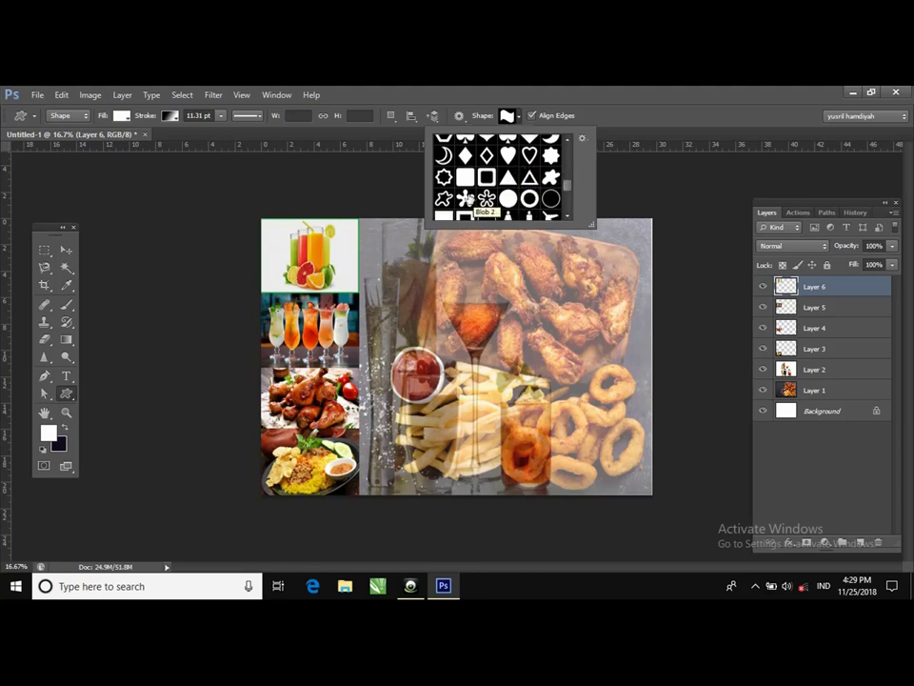
click(465, 198)
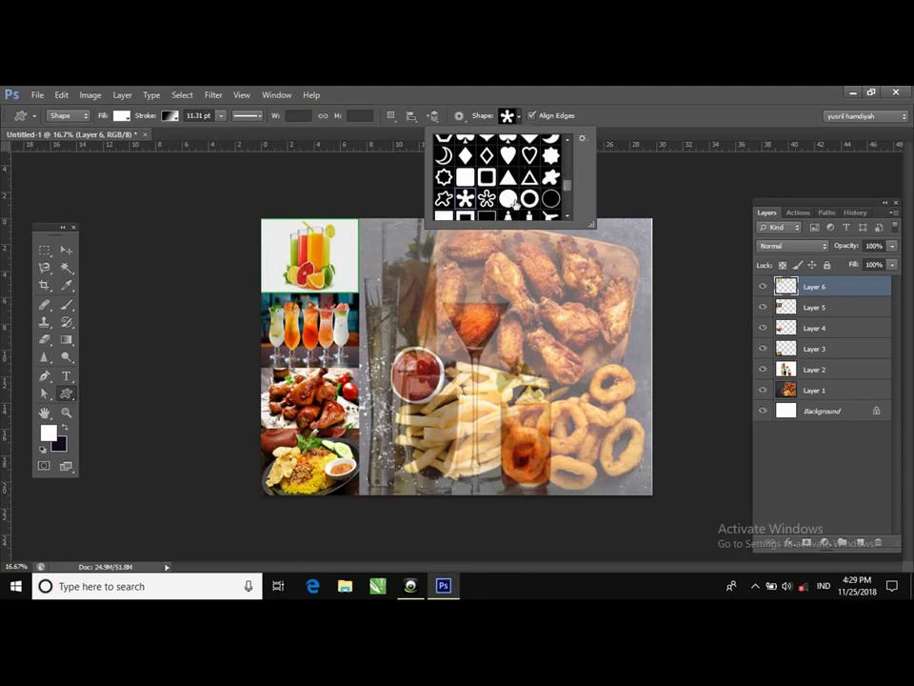
click(606, 194)
- Draw a white Blob 2 shape about 199 × 181 px just beside the juice photo and set its stroke width to 0
click(479, 305)
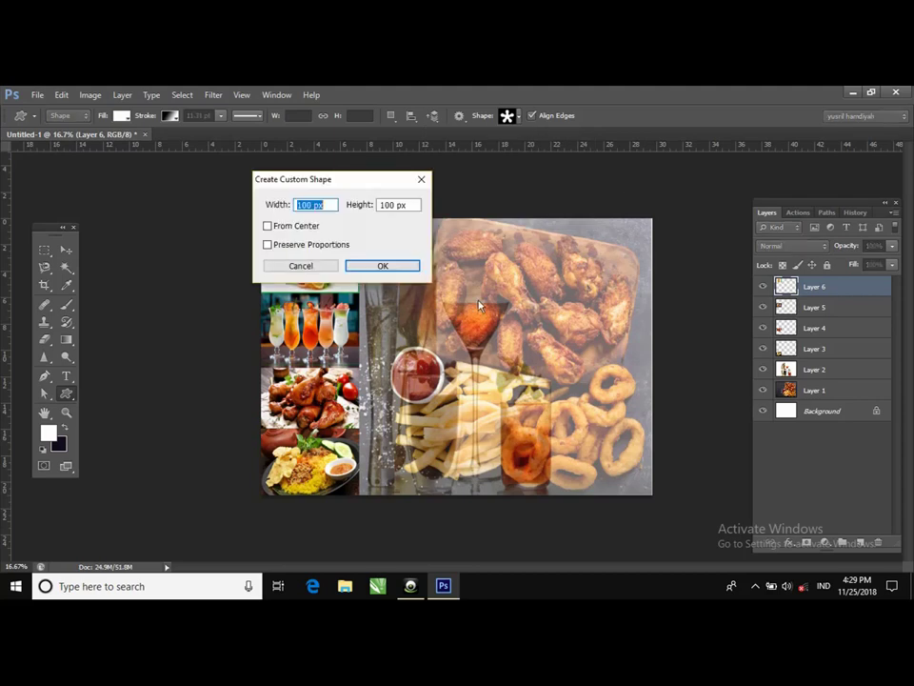
click(420, 179)
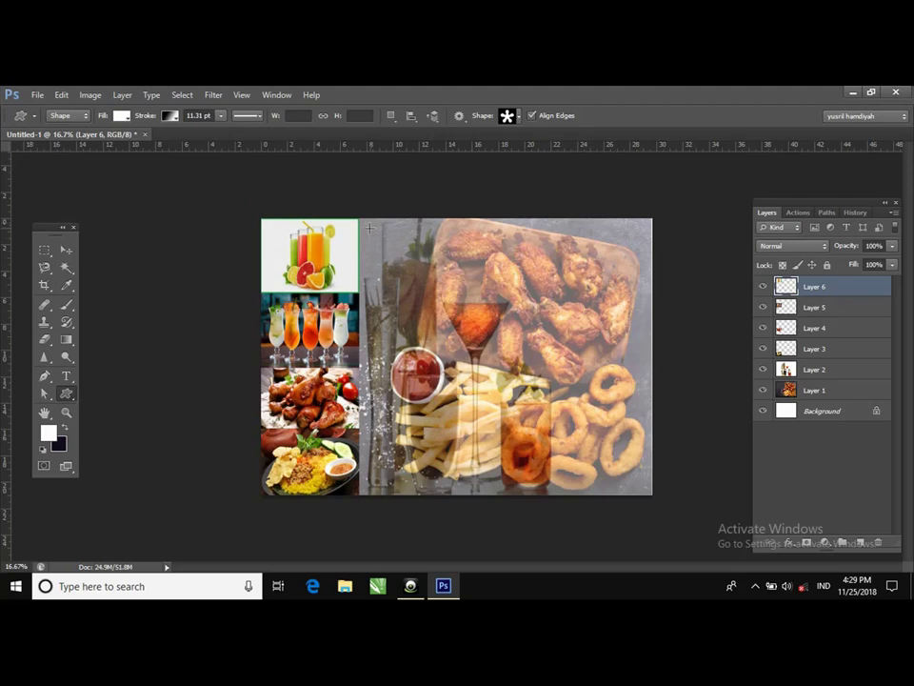
drag(367, 224, 388, 245)
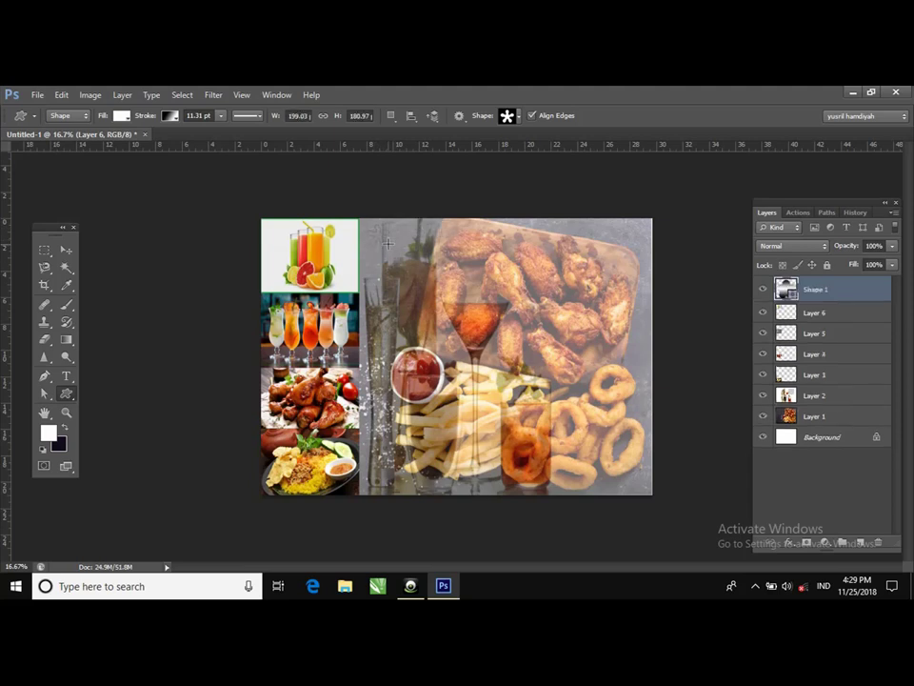
click(221, 116)
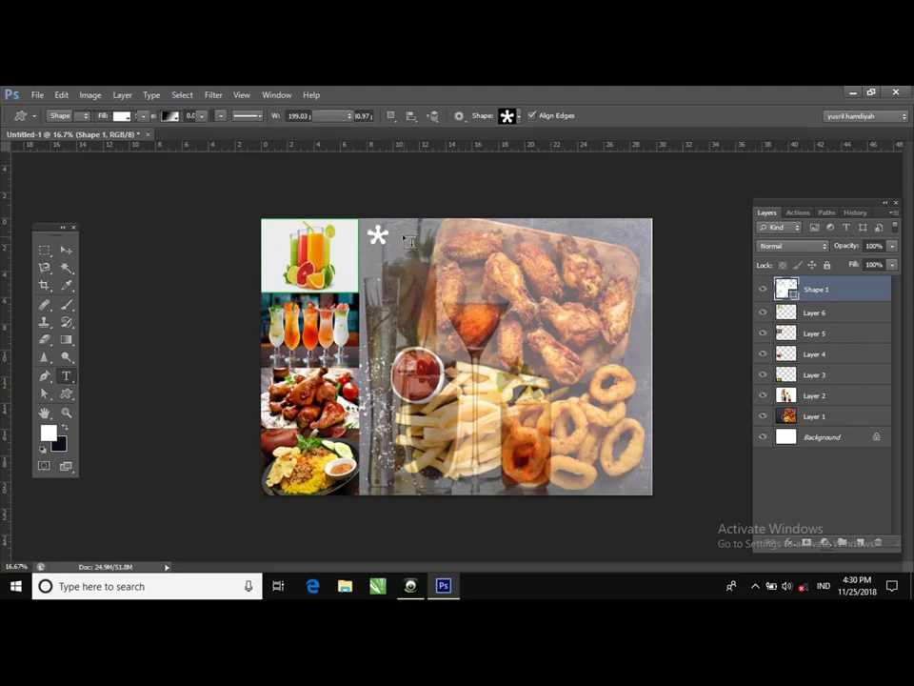
- Add the text "Delcolamocca" in black 24 pt Trajan Pro 3 beside the white asterisk shape
click(409, 243)
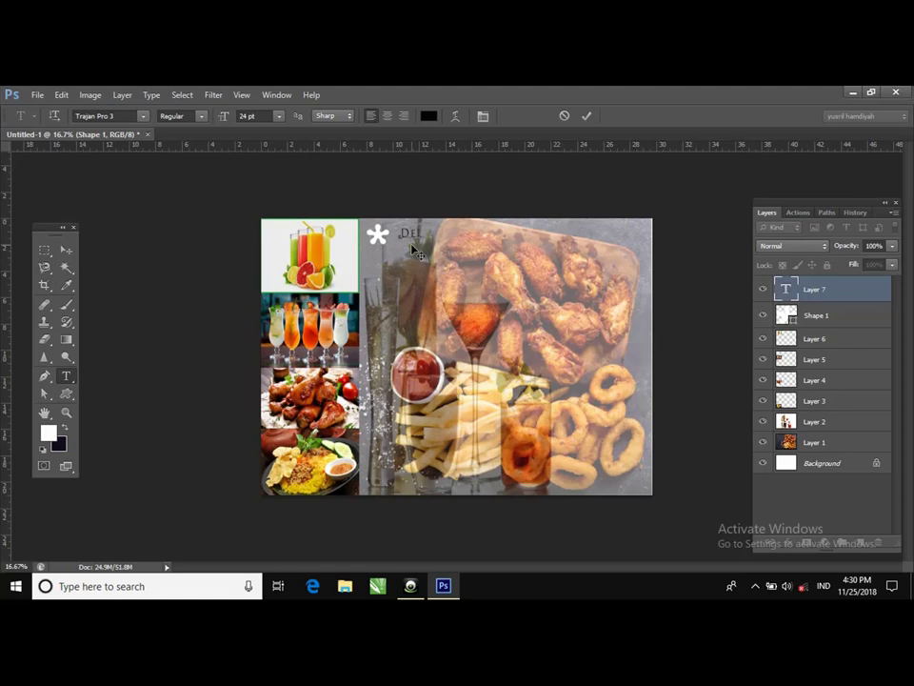
text(colamocca)
key(BackSpace)
text(ca)
click(586, 116)
- Draw a second Blob 2 shape about 223 × 175 px directly below the first asterisk shape
key(u)
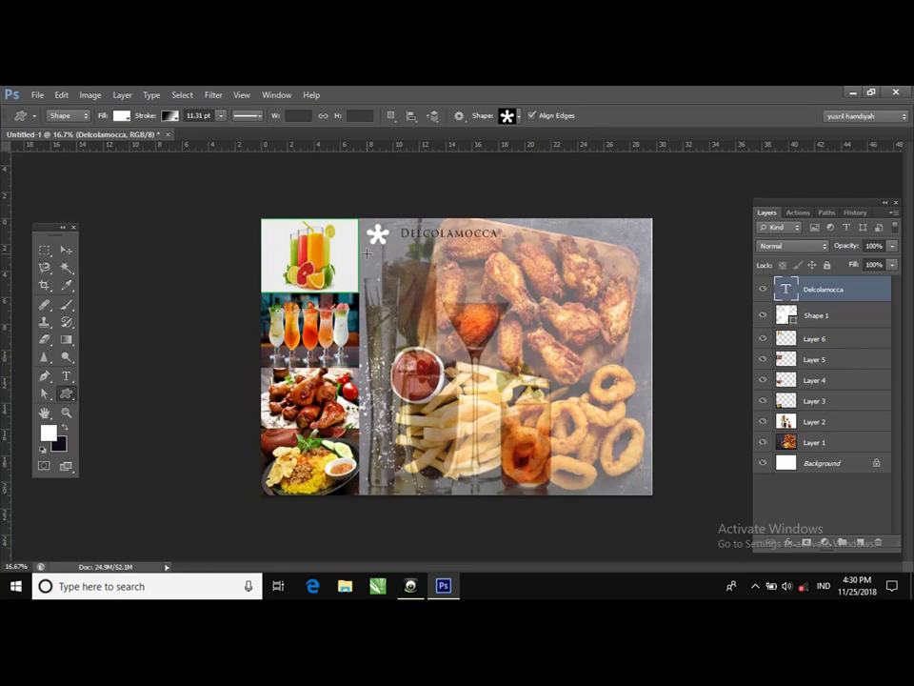
drag(365, 257, 390, 275)
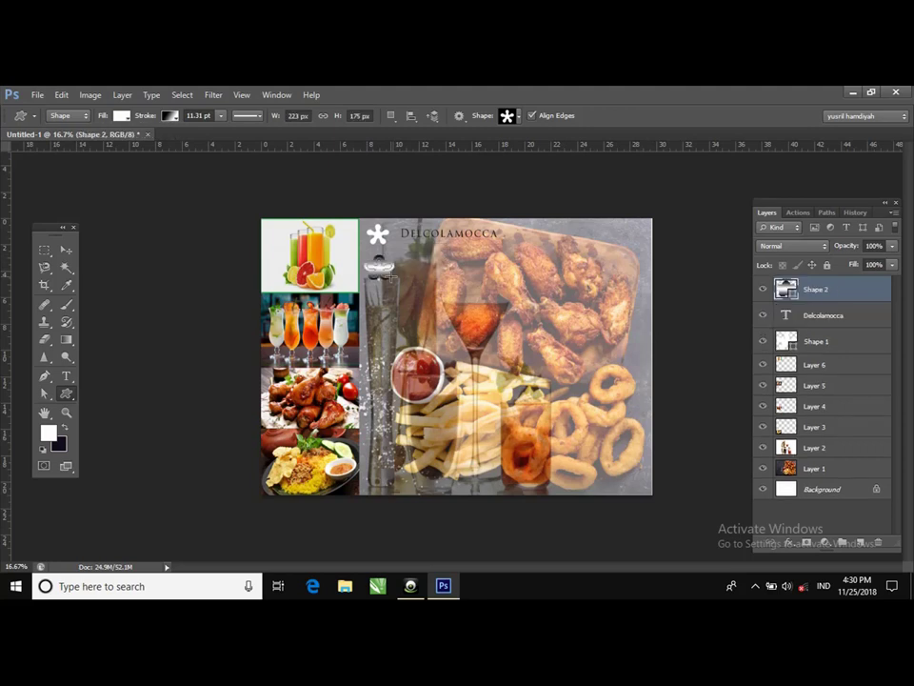
- Set the second asterisk's stroke width to 0 pt and add the text "java on the rock" in black 24 pt Trajan Pro 3 beside it
click(221, 117)
drag(222, 134, 198, 131)
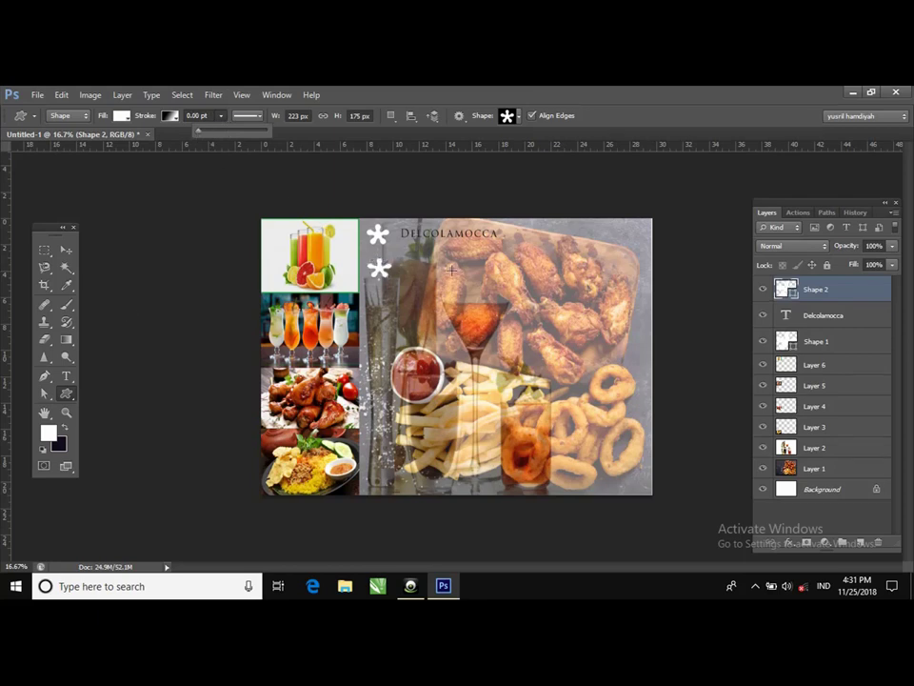
click(67, 376)
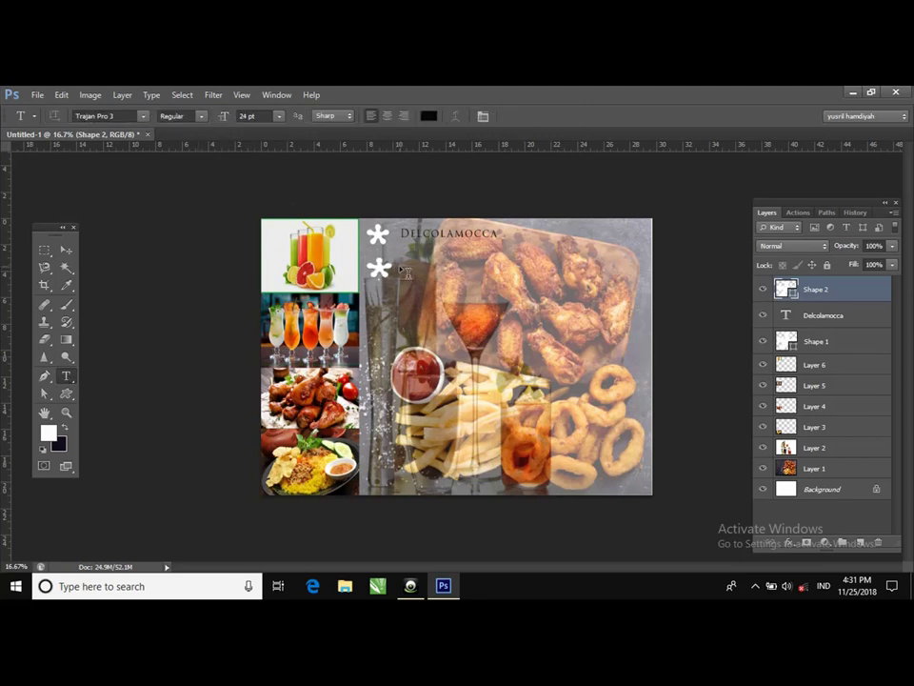
click(409, 275)
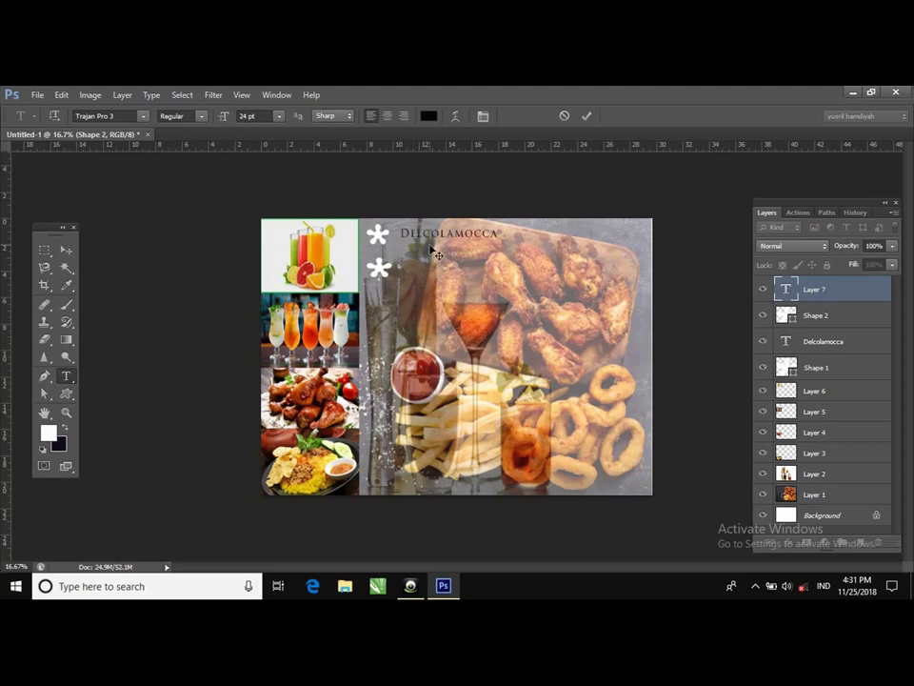
text(AAVA ON THE ROCK)
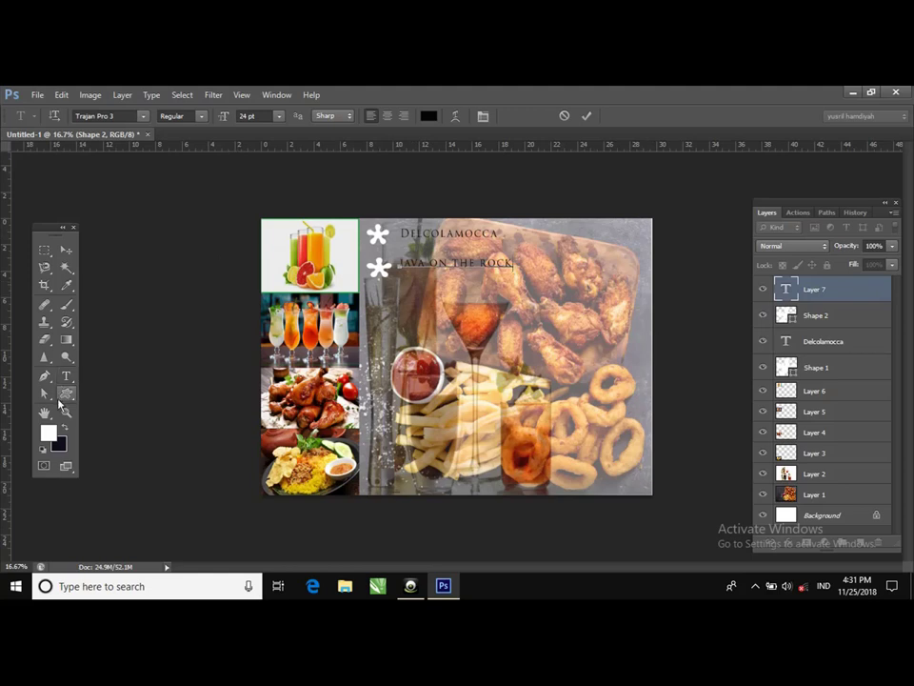
click(65, 393)
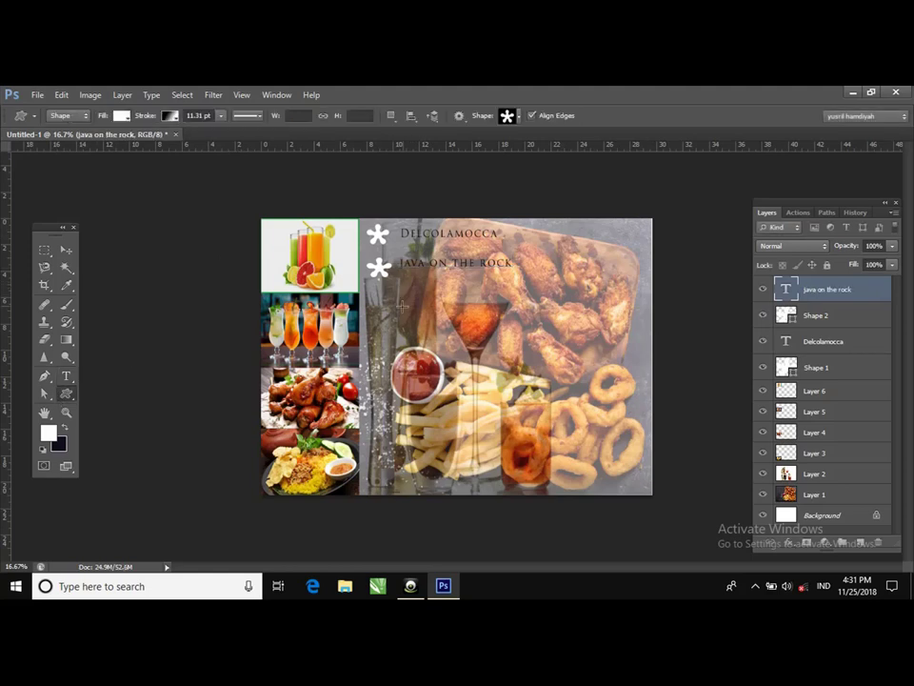
click(277, 220)
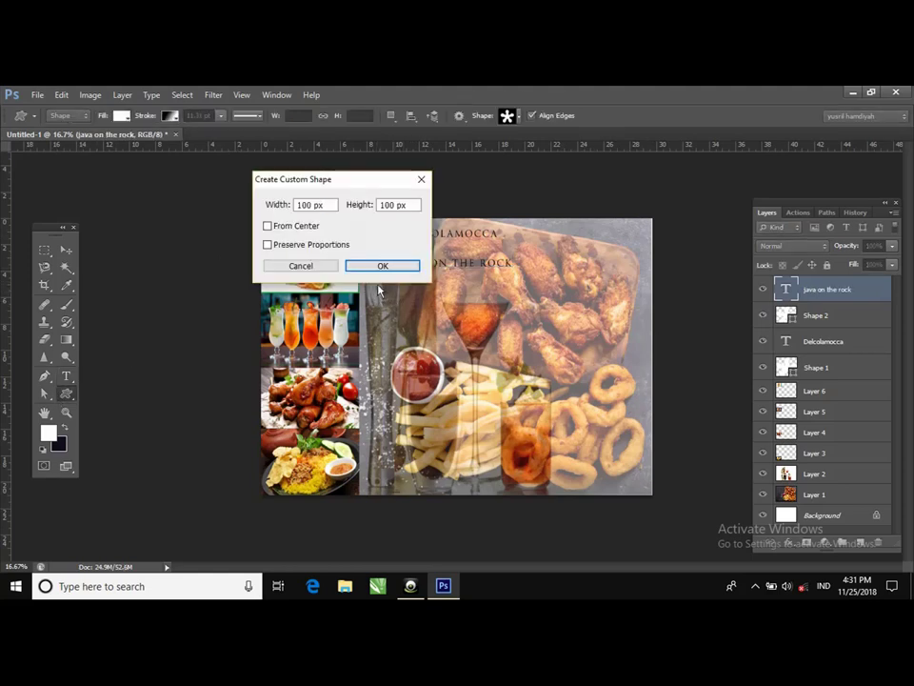
click(421, 179)
click(372, 293)
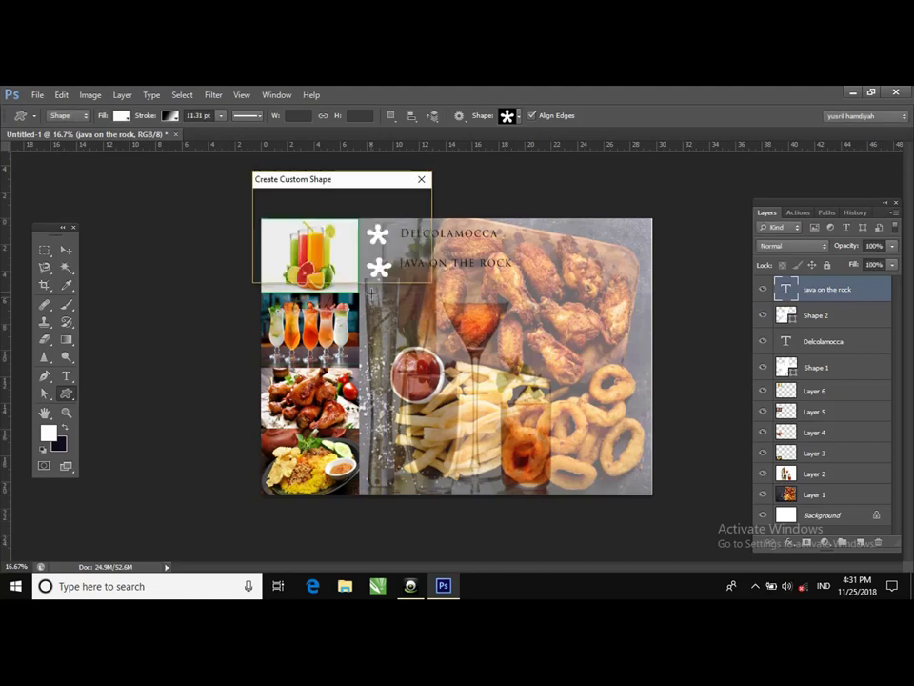
click(421, 179)
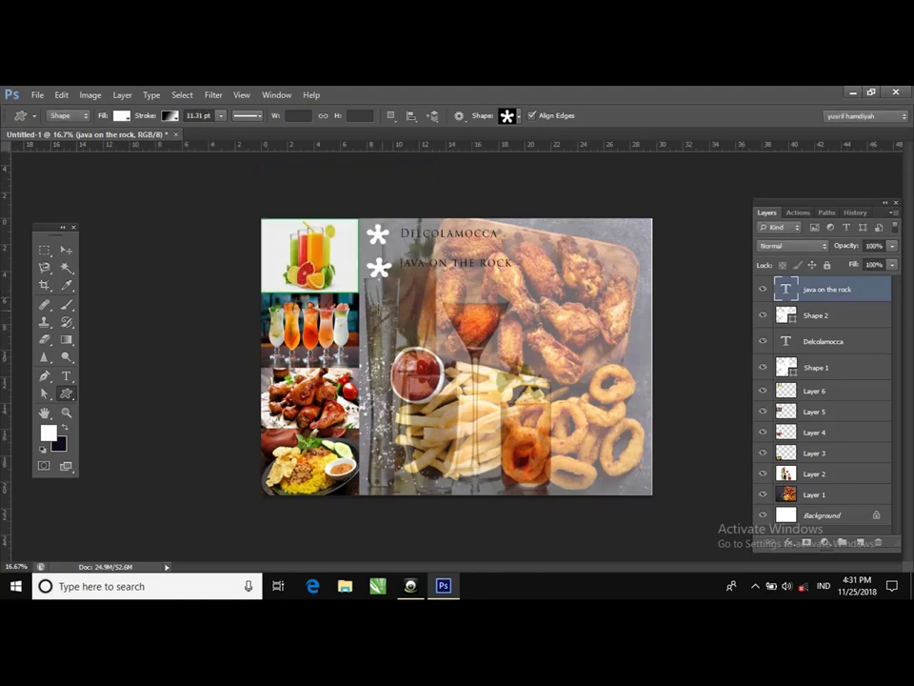
click(370, 305)
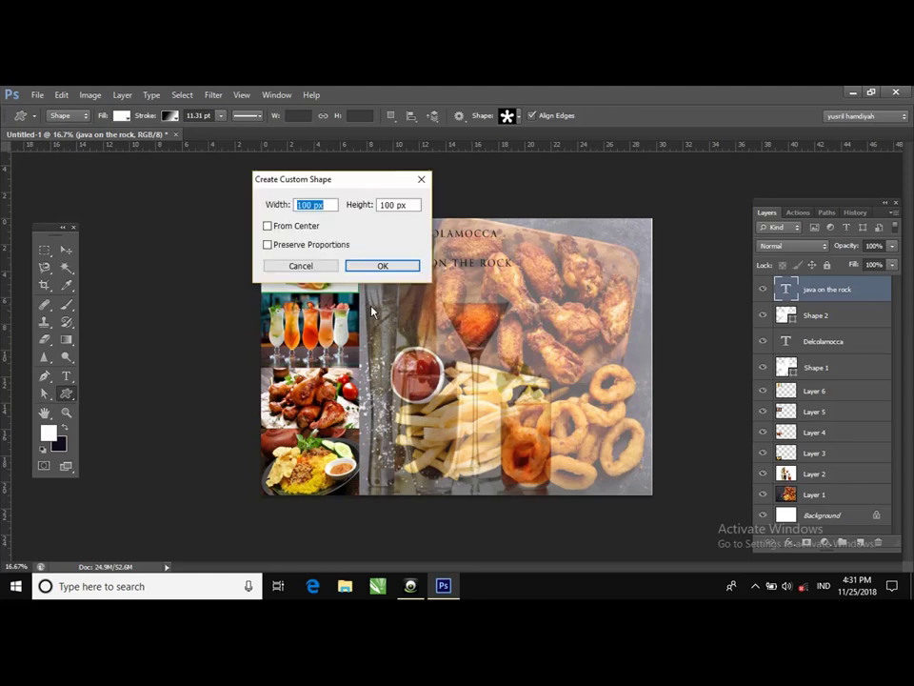
click(383, 267)
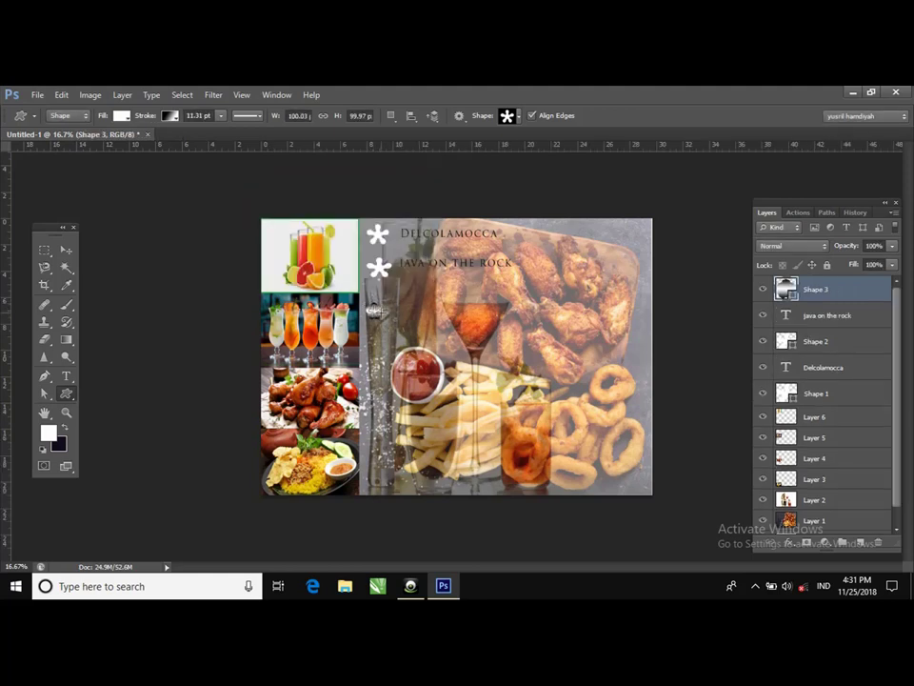
key(ctrl+z)
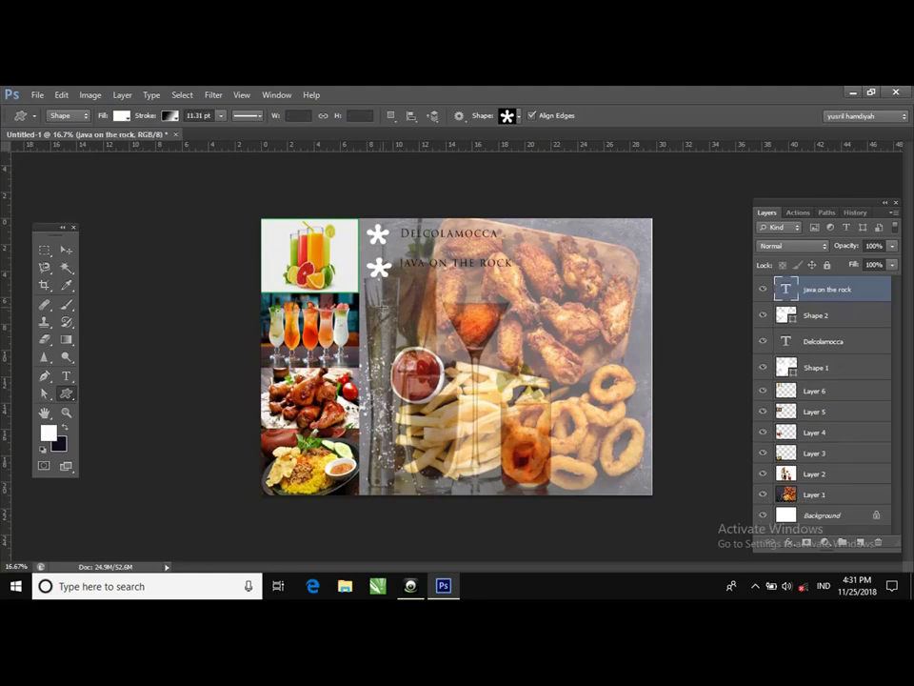
- Draw a third white asterisk shape about 175 × 169 px below the second one and set its stroke width to 0 pt
drag(371, 300, 389, 318)
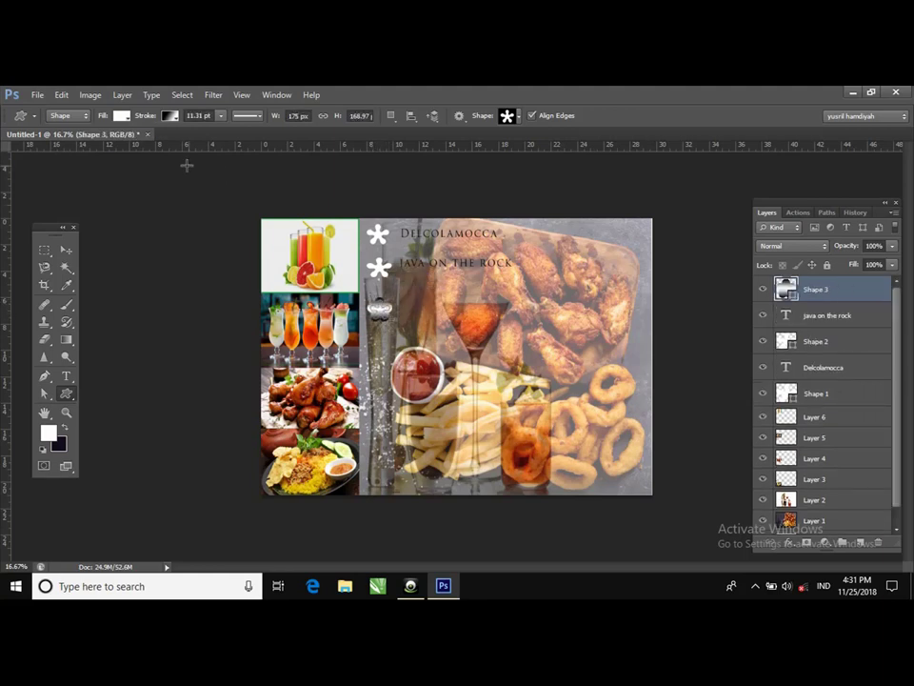
click(220, 115)
drag(217, 135, 195, 134)
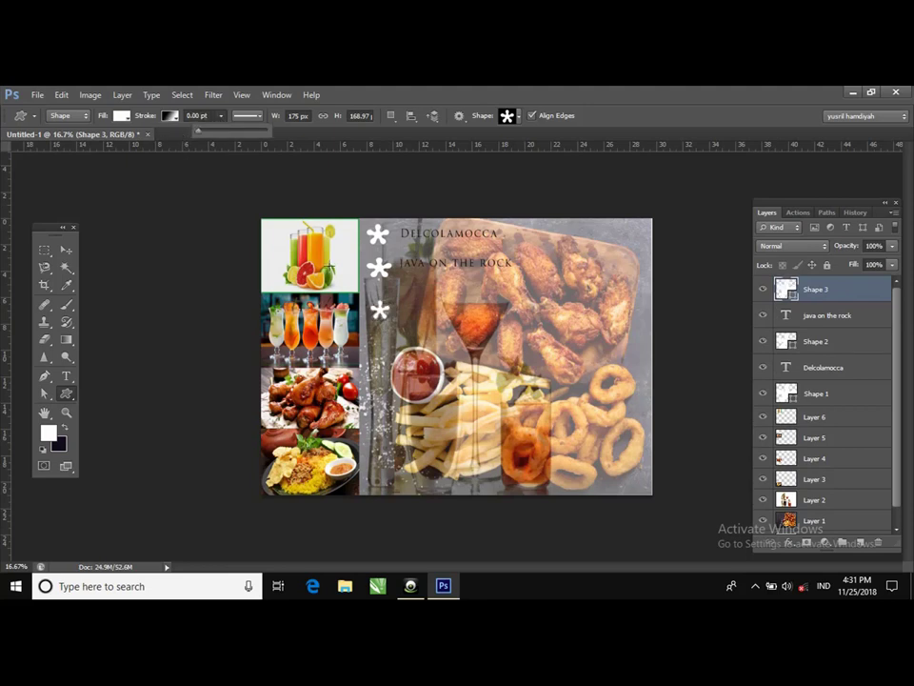
- Move the third asterisk slightly up, closer to and aligned under the second one, and apply the transformation
click(65, 250)
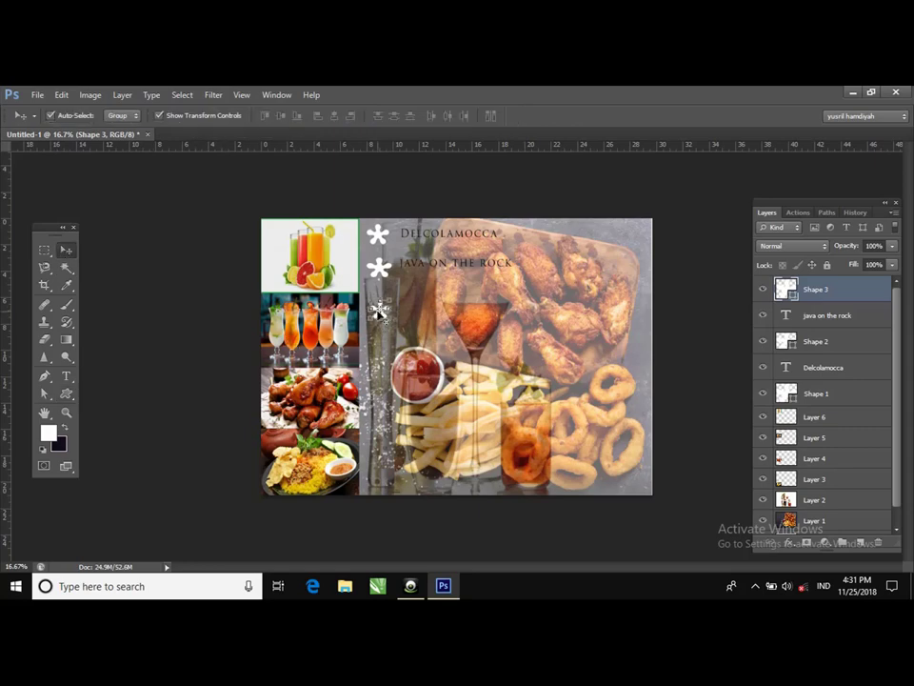
key(ctrl+plus)
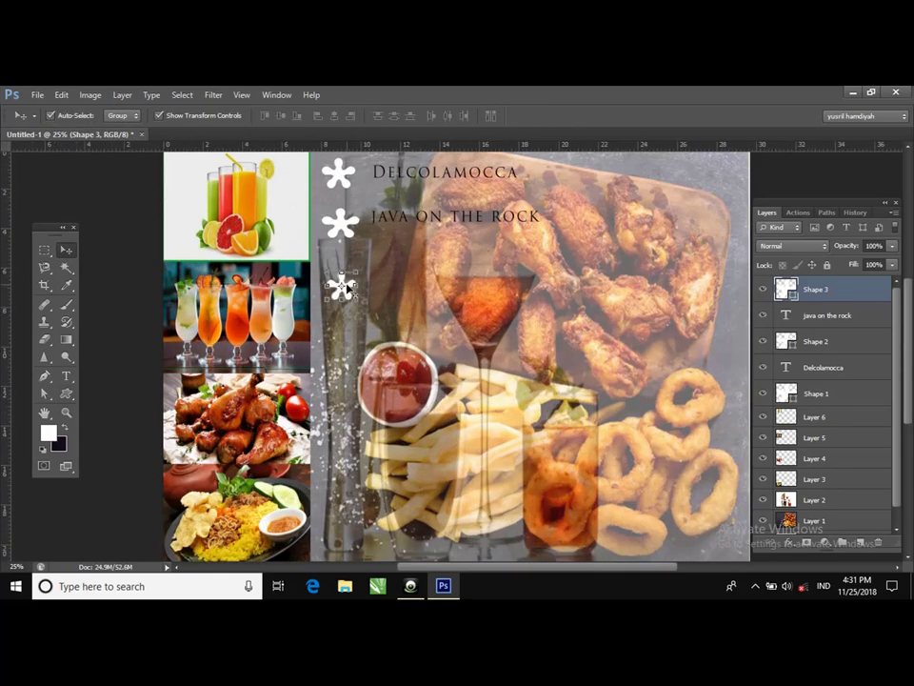
mouse_move(350, 279)
mouse_down()
mouse_move(345, 266)
mouse_move(342, 275)
mouse_up()
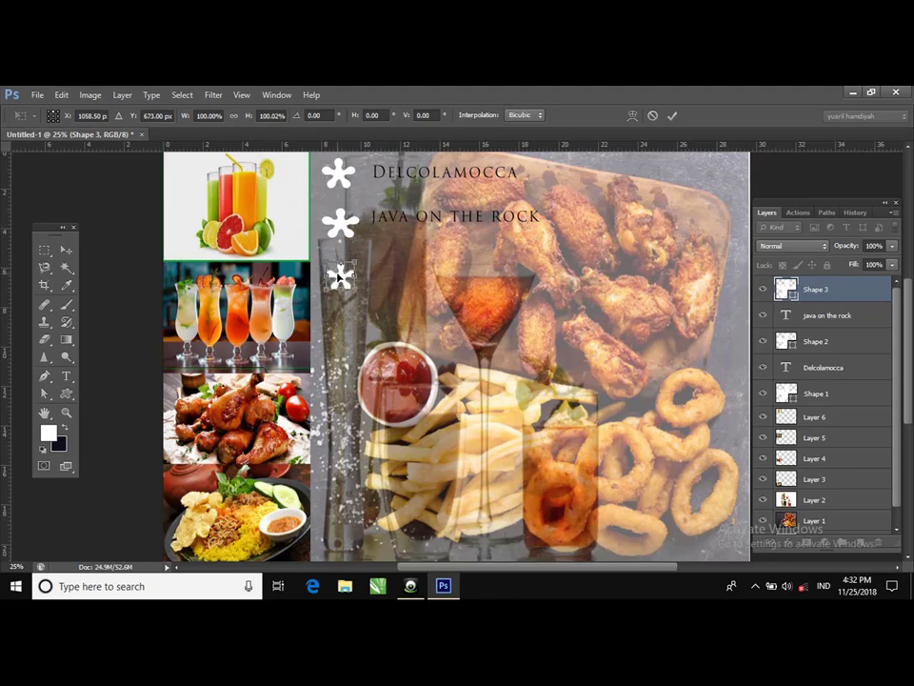
key(ctrl+minus)
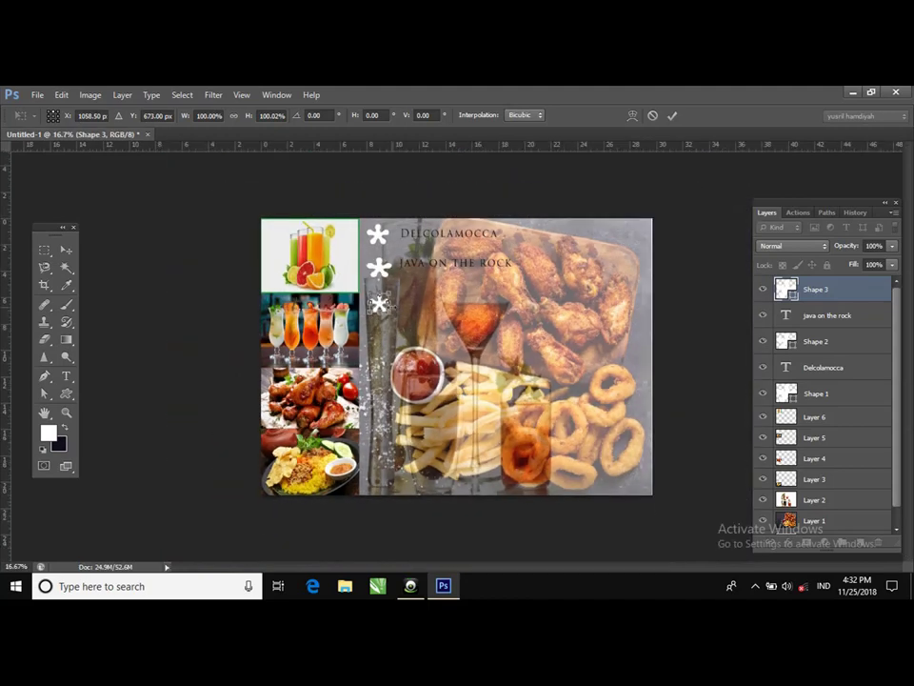
click(48, 285)
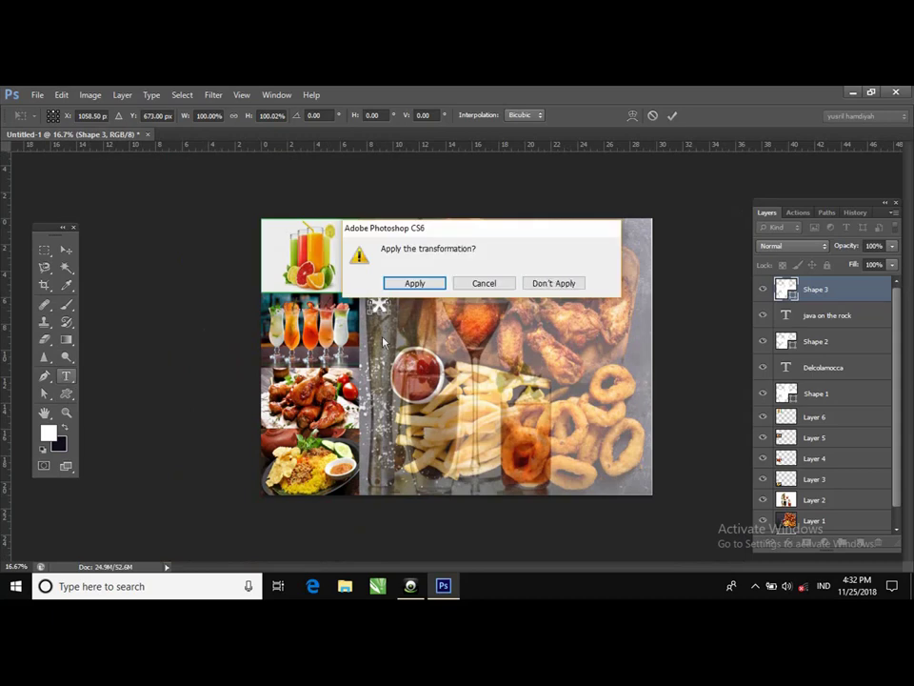
click(420, 286)
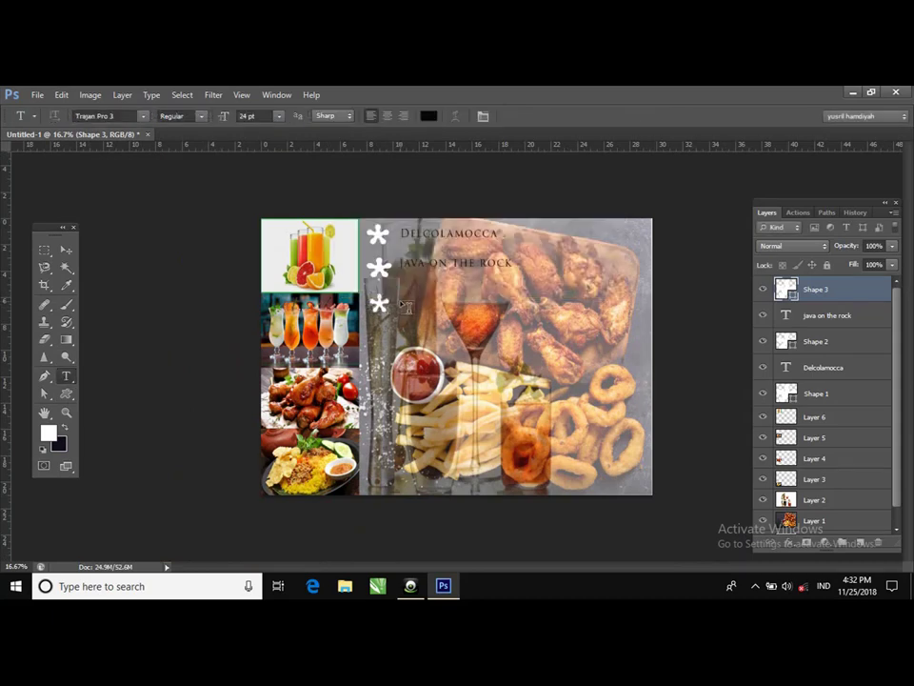
- Add the text "jamaican delysh latte" in black 24 pt Trajan Pro 3 beside the third asterisk
click(402, 303)
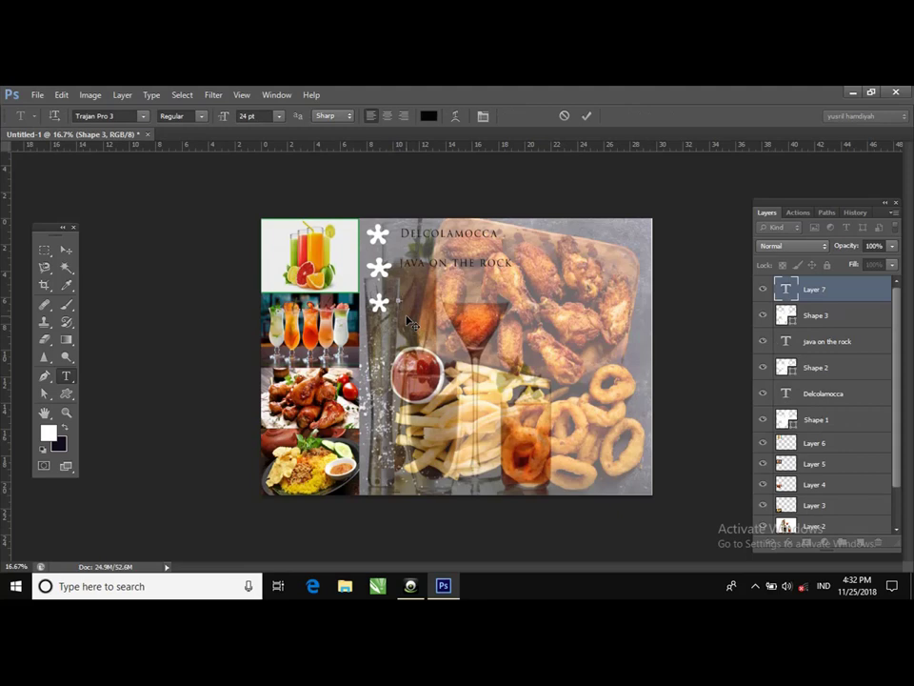
text(LAMAICAN)
text( DE)
text(LY)
text(S)
text(H)
text( LATTE)
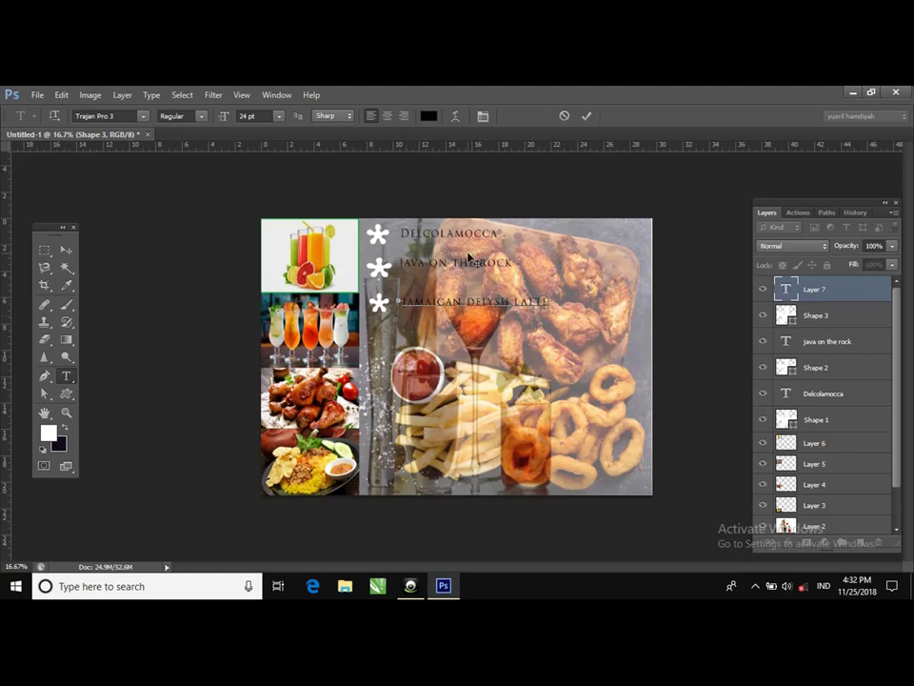
- Choose the outlined asterisk-like shape for the Custom Shape tool and create a 100 × 100 px one just outside the canvas's upper-right corner
click(67, 393)
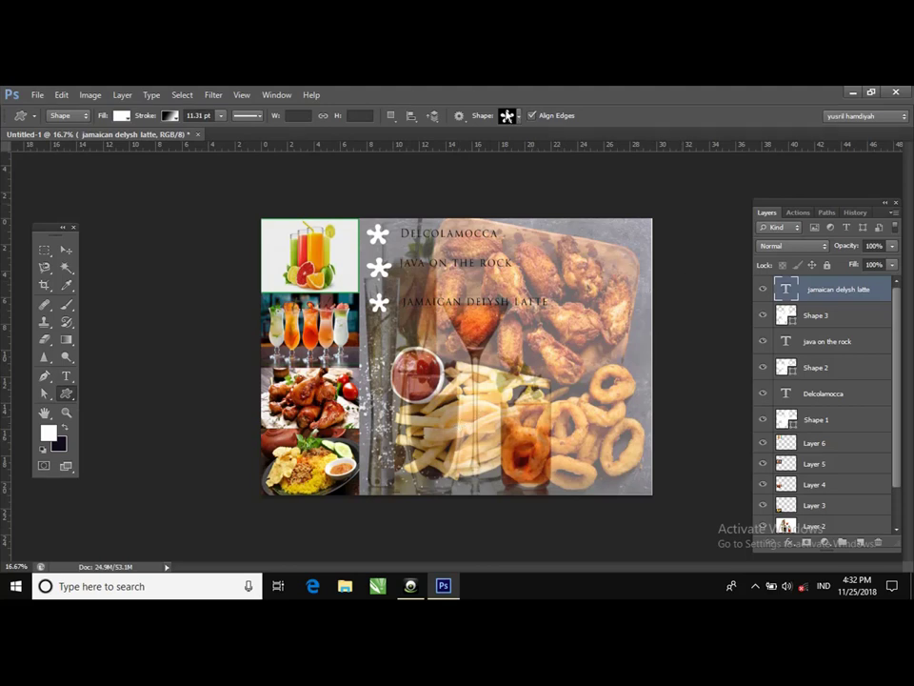
click(519, 117)
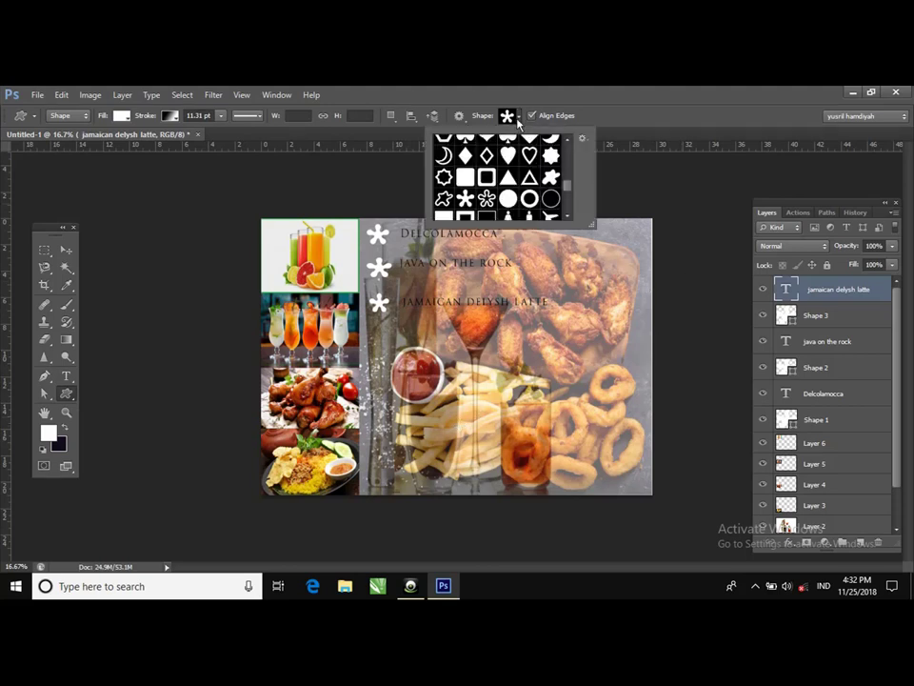
click(488, 200)
click(670, 184)
click(387, 206)
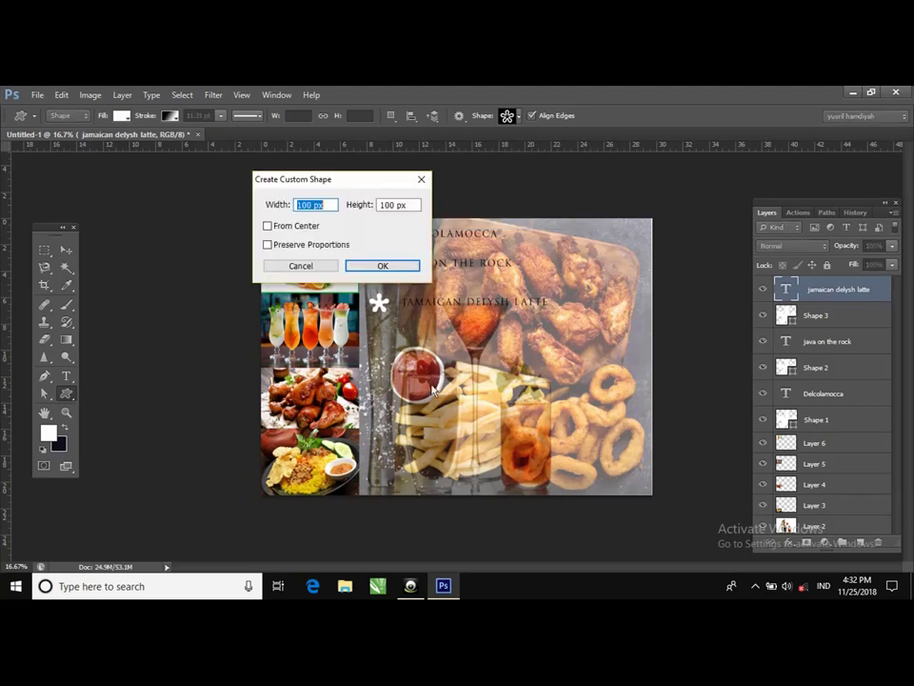
click(381, 265)
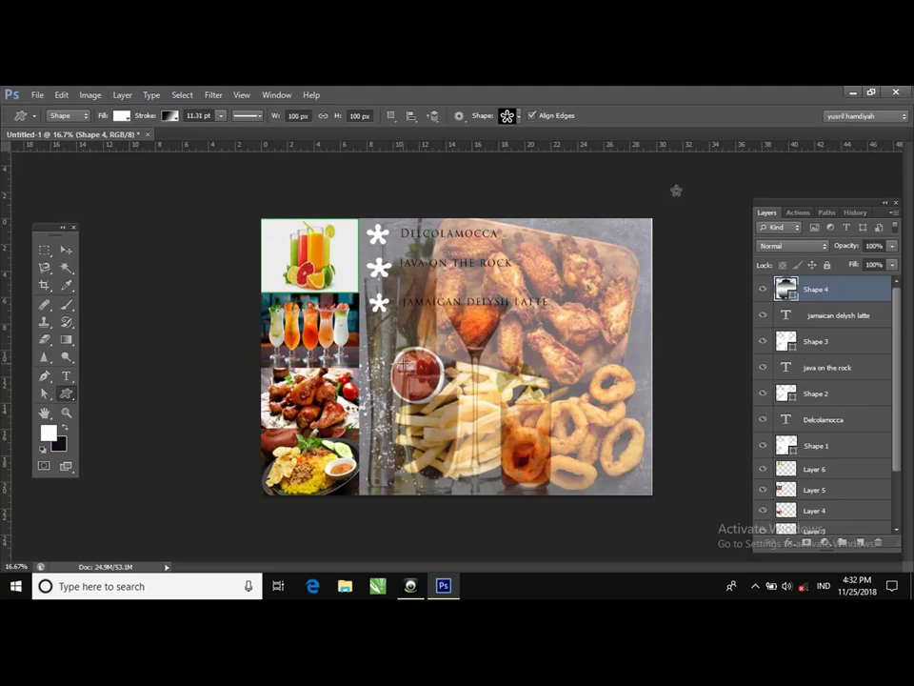
- Draw an outlined asterisk shape about 163 × 127 px over the ketchup bowl and set its stroke width to 0 pt
drag(404, 361, 423, 380)
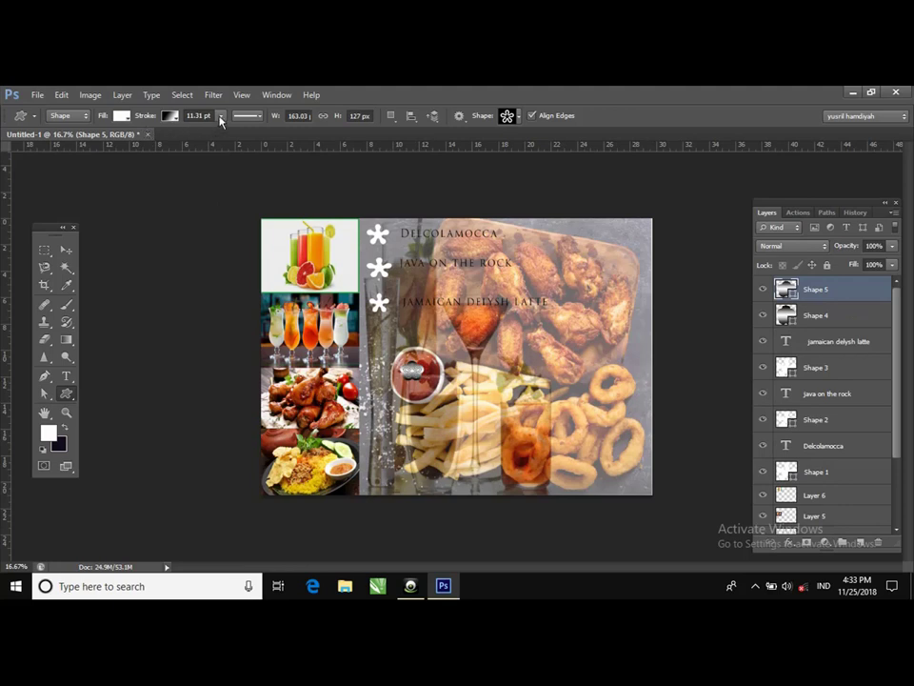
drag(200, 134, 197, 132)
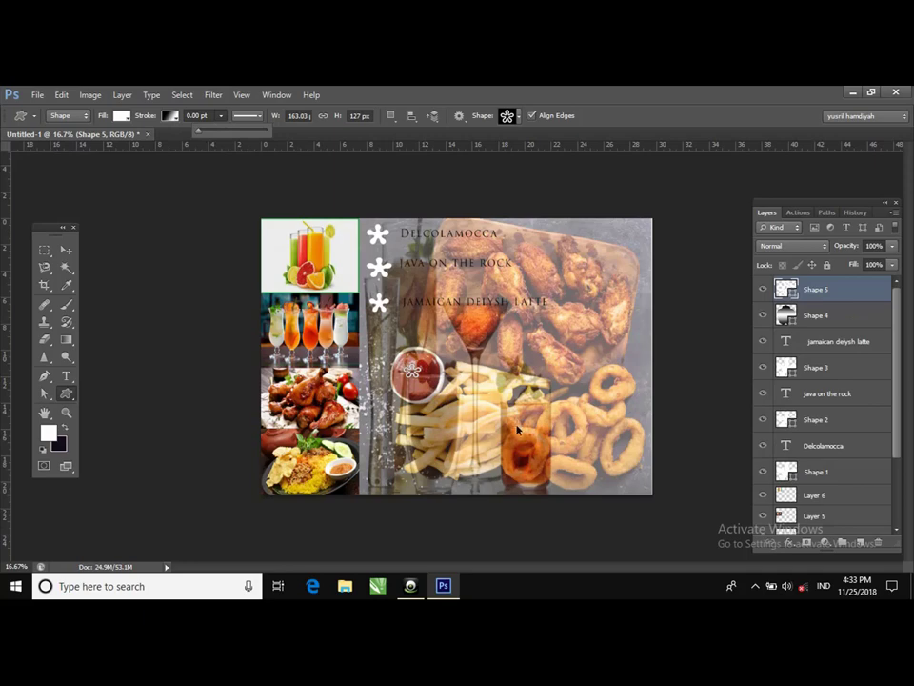
- Enlarge the outlined asterisk on the ketchup bowl to about 129% width and 147% height, shift it slightly down, and apply the transformation
key(ctrl+plus)
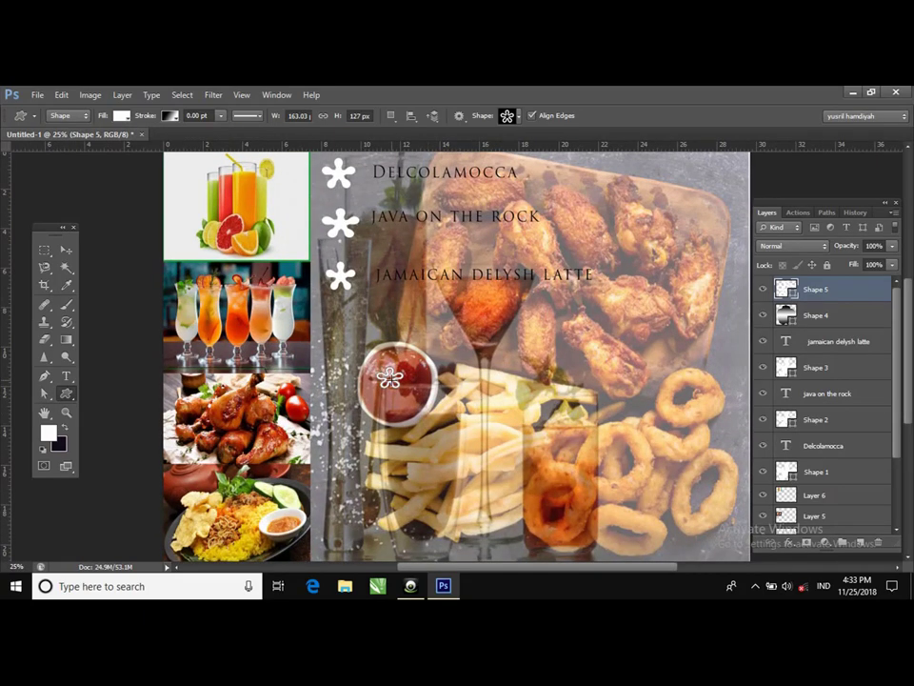
click(67, 250)
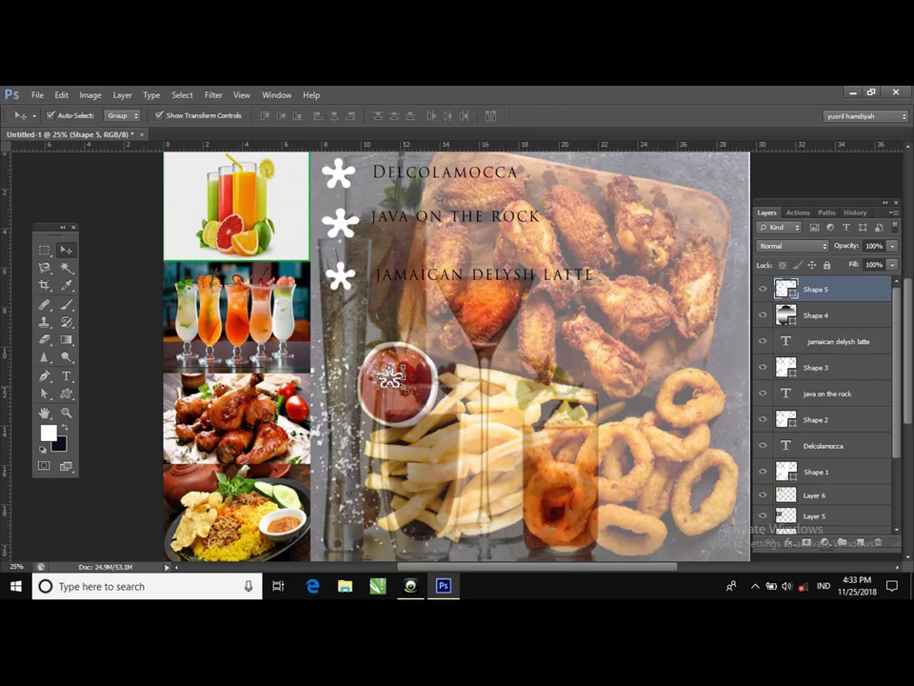
key(ctrl+t)
mouse_move(404, 389)
mouse_down()
mouse_move(394, 384)
mouse_move(395, 398)
mouse_up()
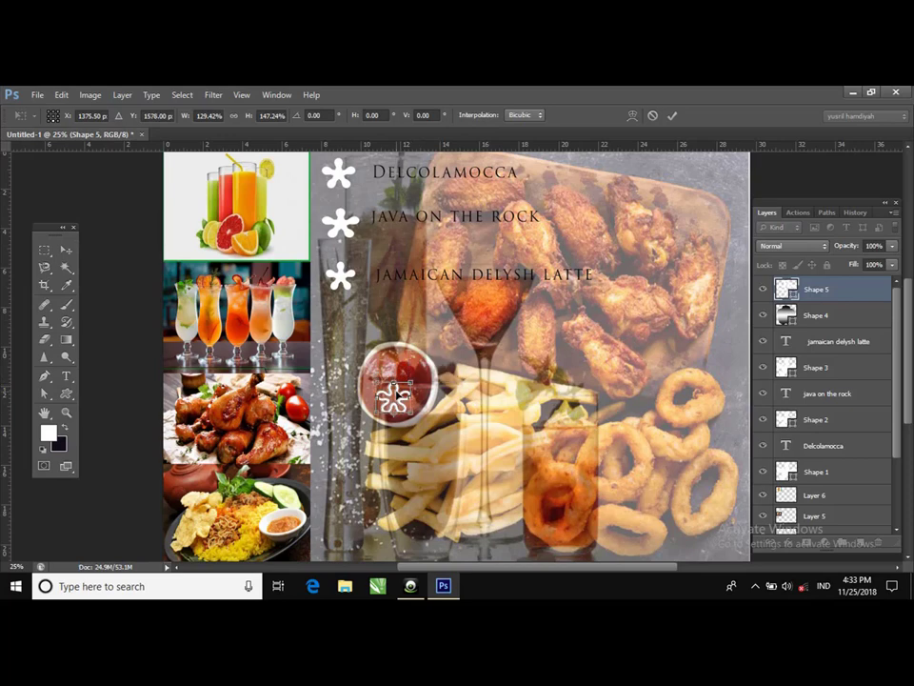
key(ctrl+minus)
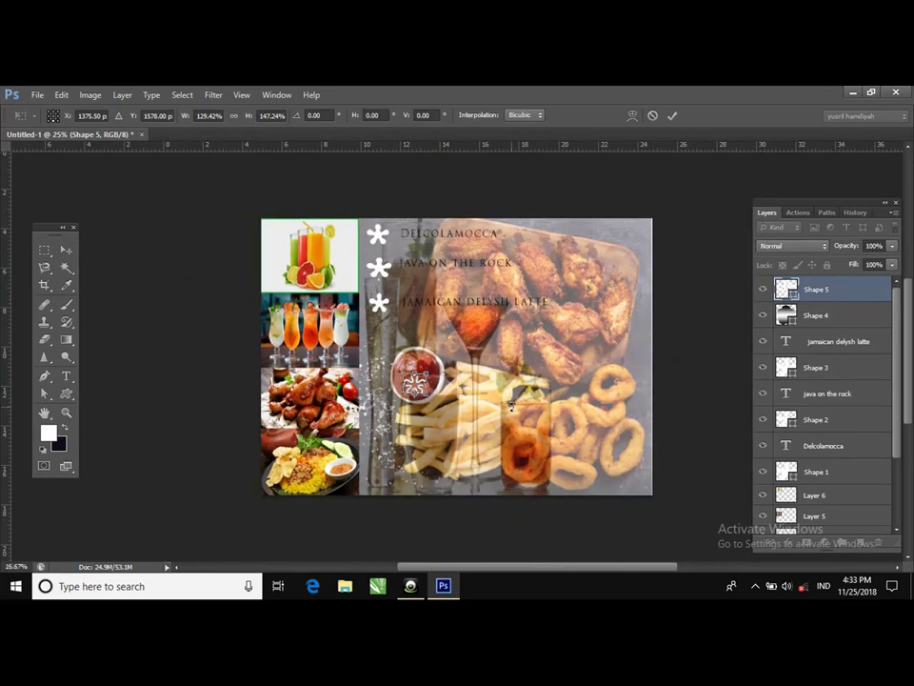
click(78, 378)
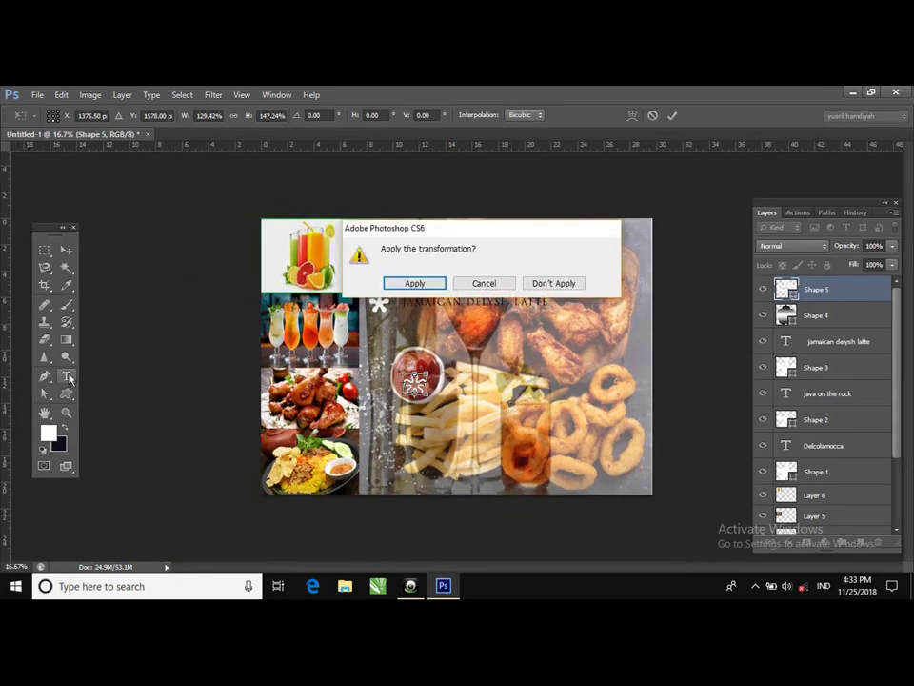
click(419, 283)
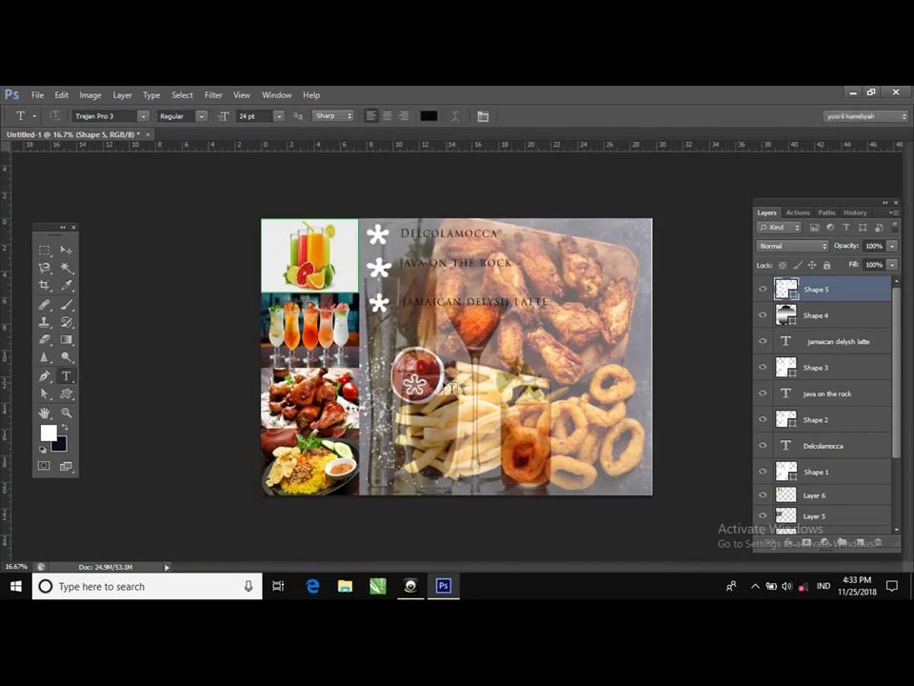
- Add the text "nasi telur sambal kacang" in black 24 pt Trajan Pro 3 beside the outlined asterisk on the ketchup bowl
click(341, 296)
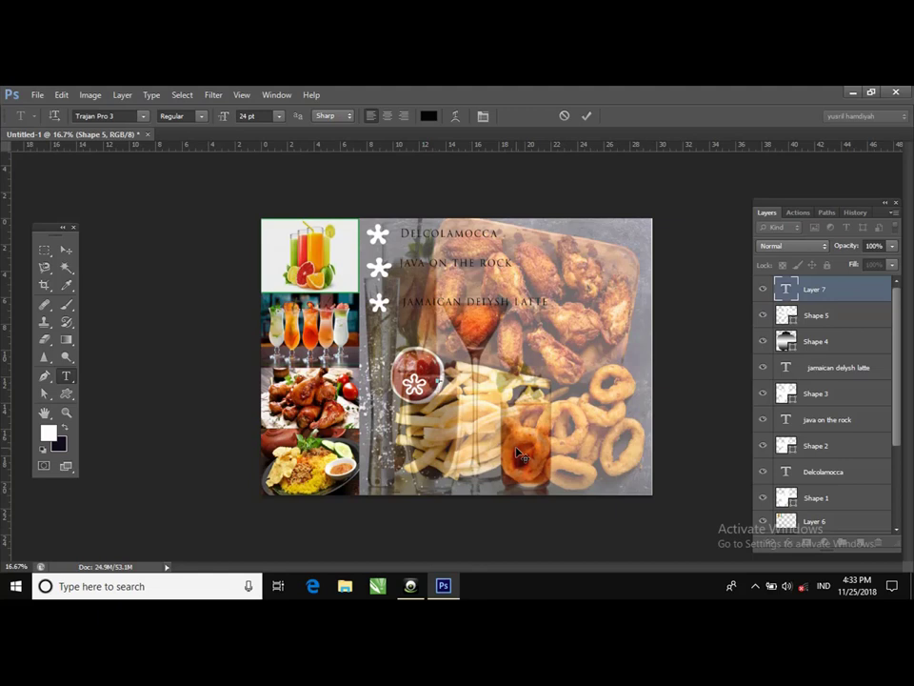
text(Nasi Telur samba)
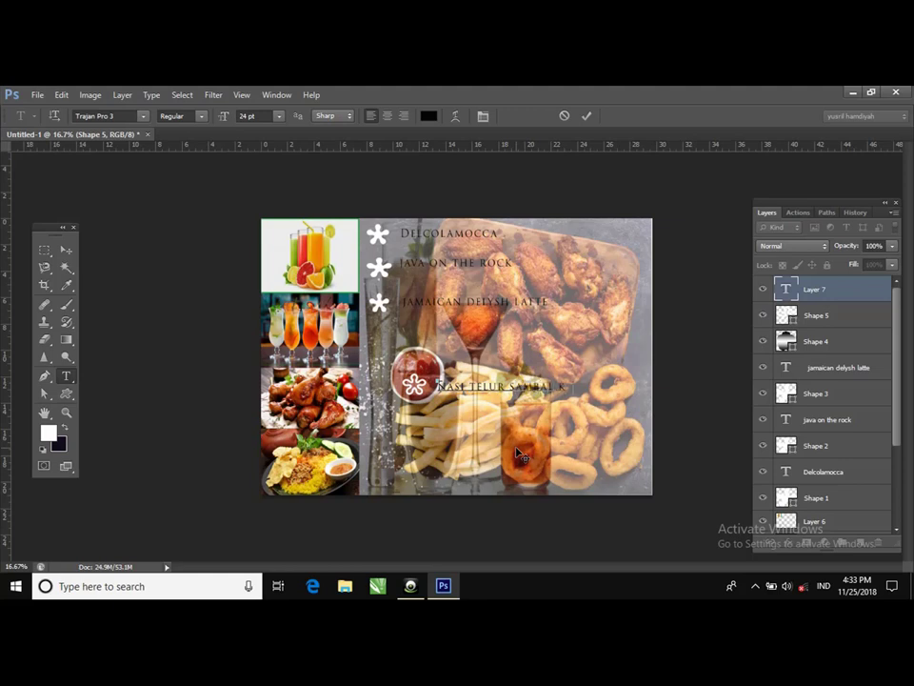
text(l kacang)
click(65, 394)
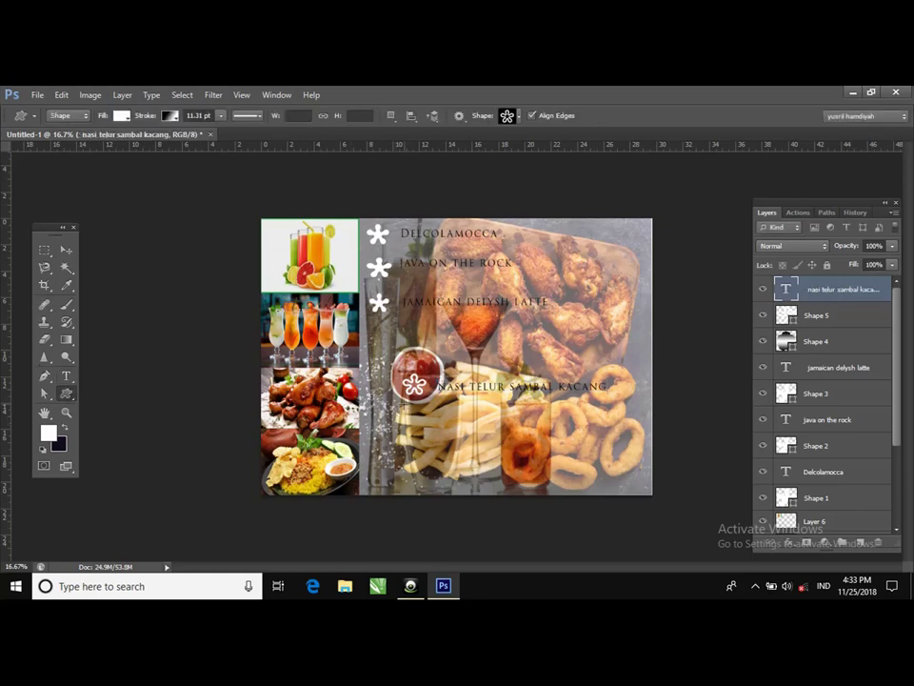
click(403, 405)
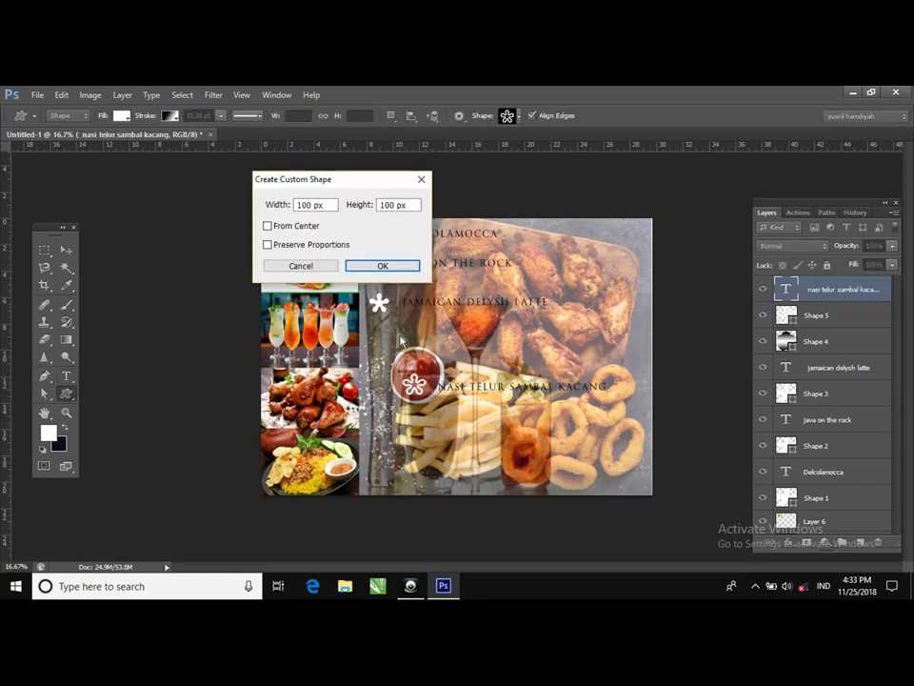
click(385, 270)
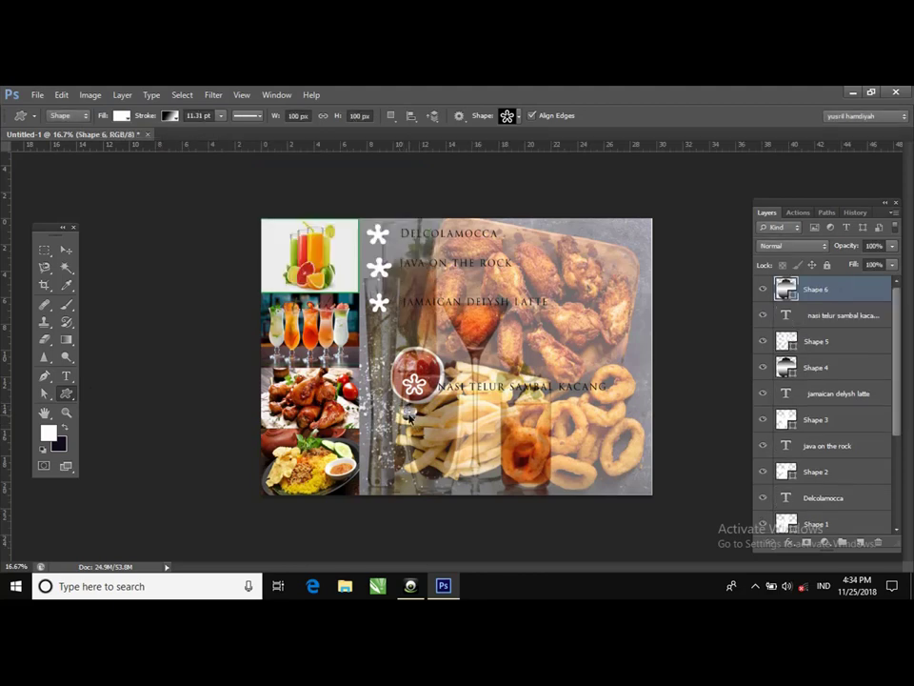
key(ctrl+z)
- Draw an outlined asterisk shape about 175 × 144 px below the ketchup bowl and set its stroke width to 0 pt
drag(402, 416, 422, 433)
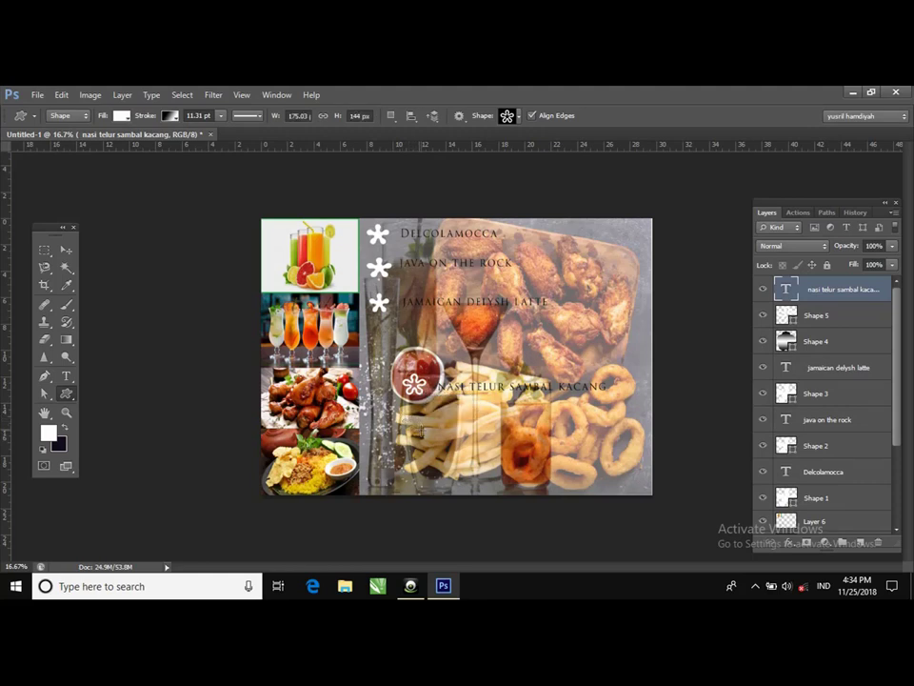
click(222, 119)
drag(215, 135, 197, 133)
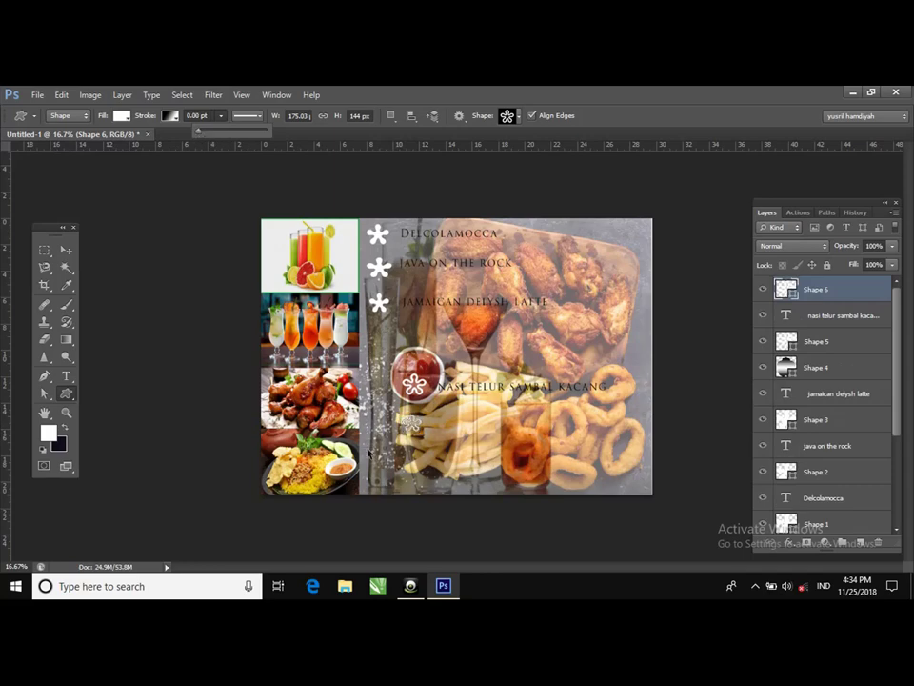
- Move the asterisk below the ketchup bowl slightly, enlarge it to about 121% width and 106% height, and apply the transformation
key(ctrl+plus)
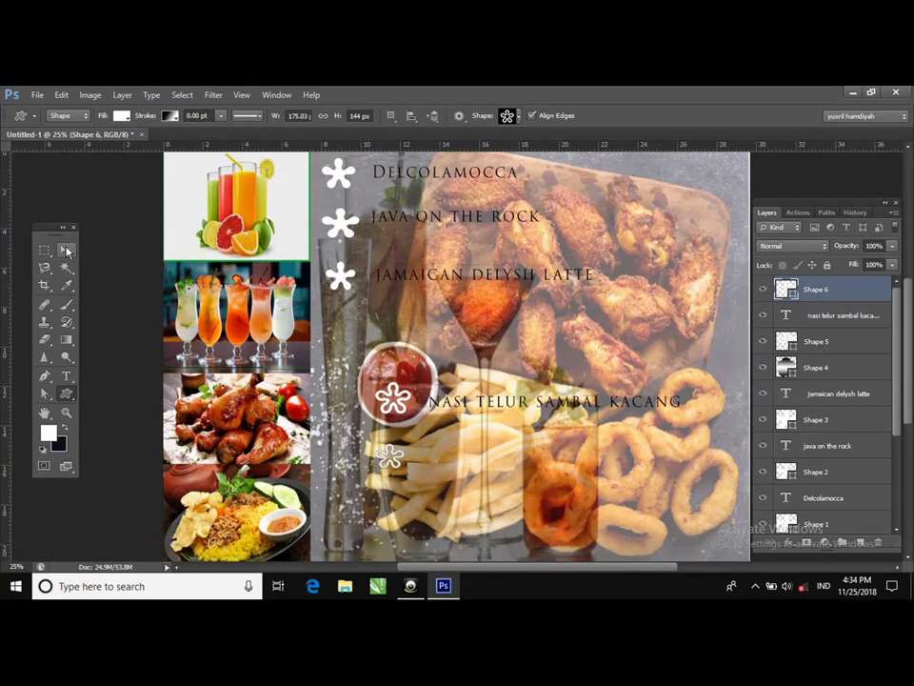
click(66, 250)
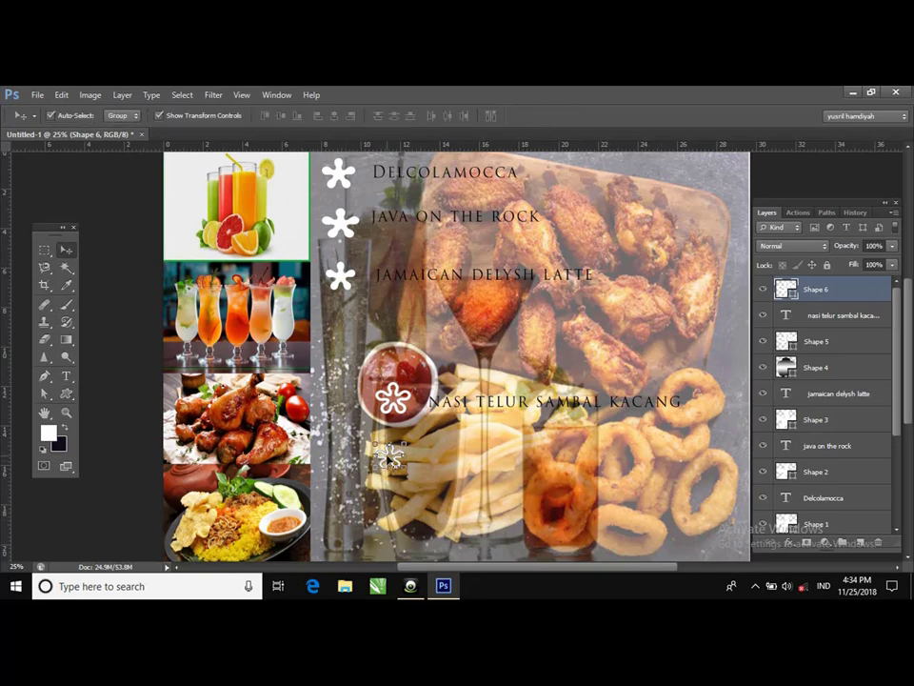
key(ctrl+t)
drag(388, 457, 395, 452)
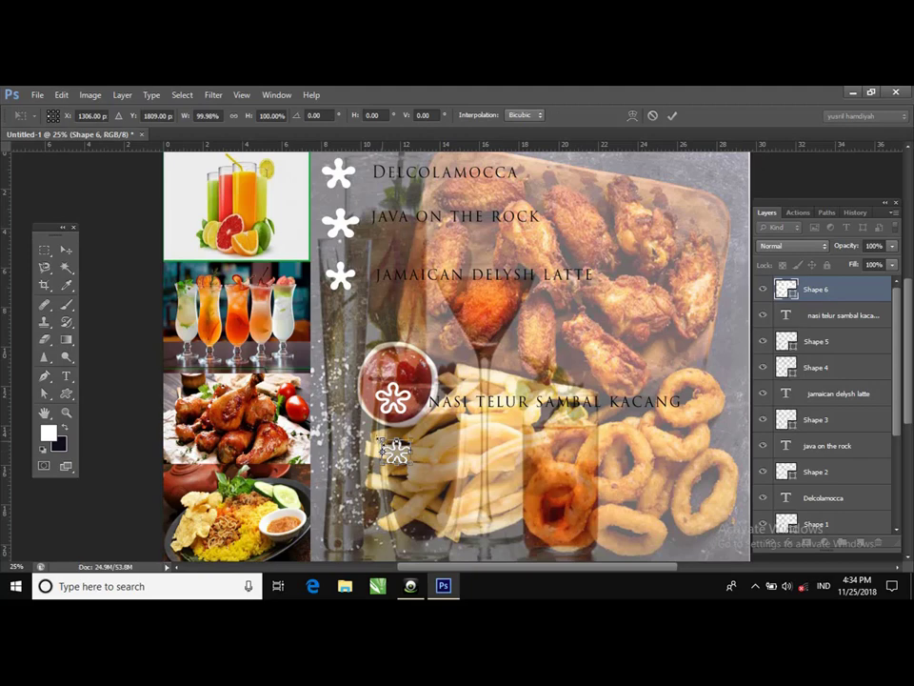
drag(380, 444, 375, 441)
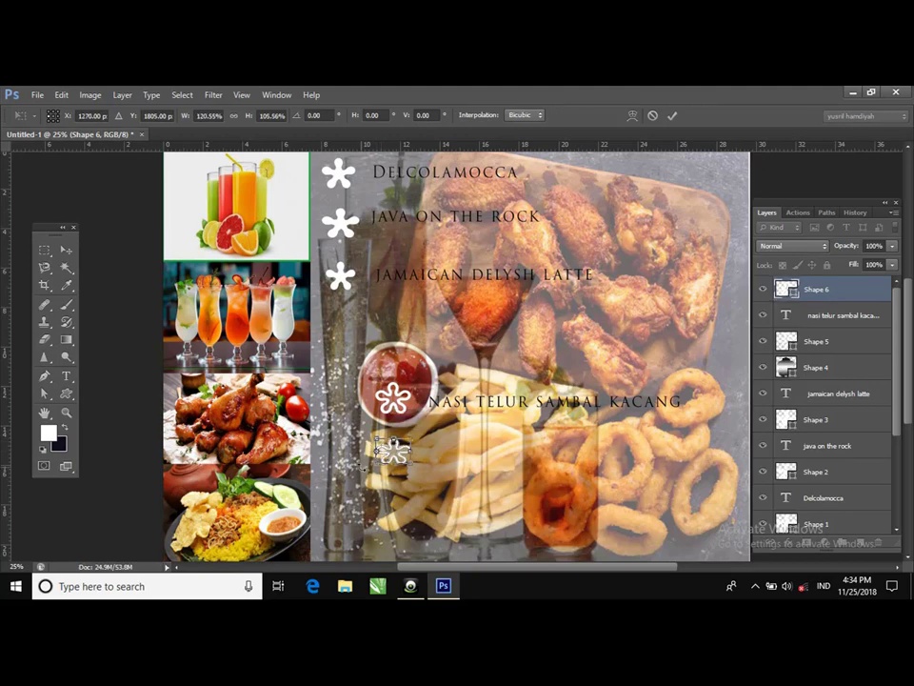
key(ctrl+minus)
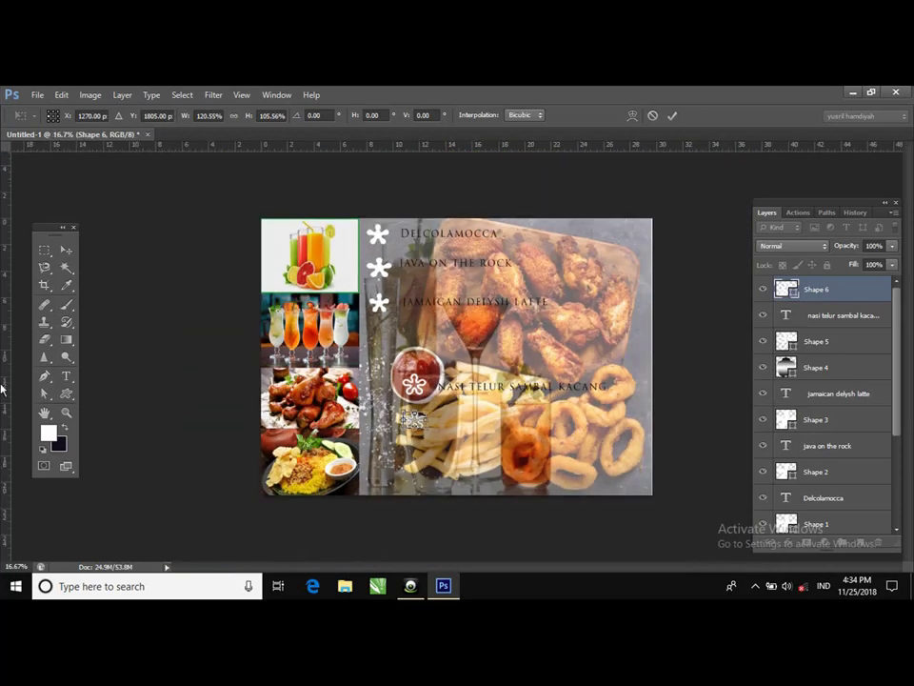
click(67, 376)
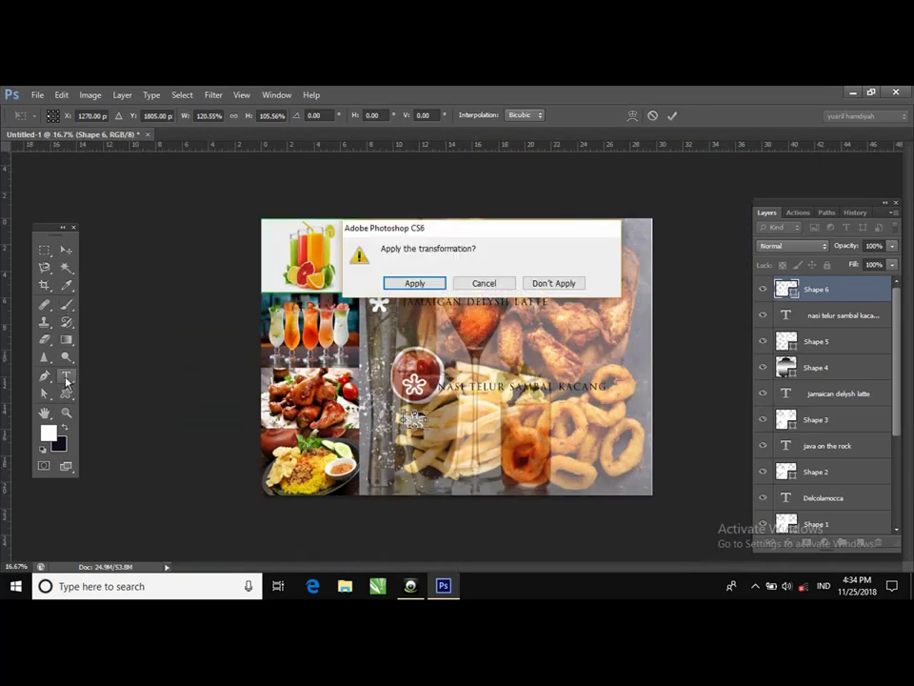
click(418, 285)
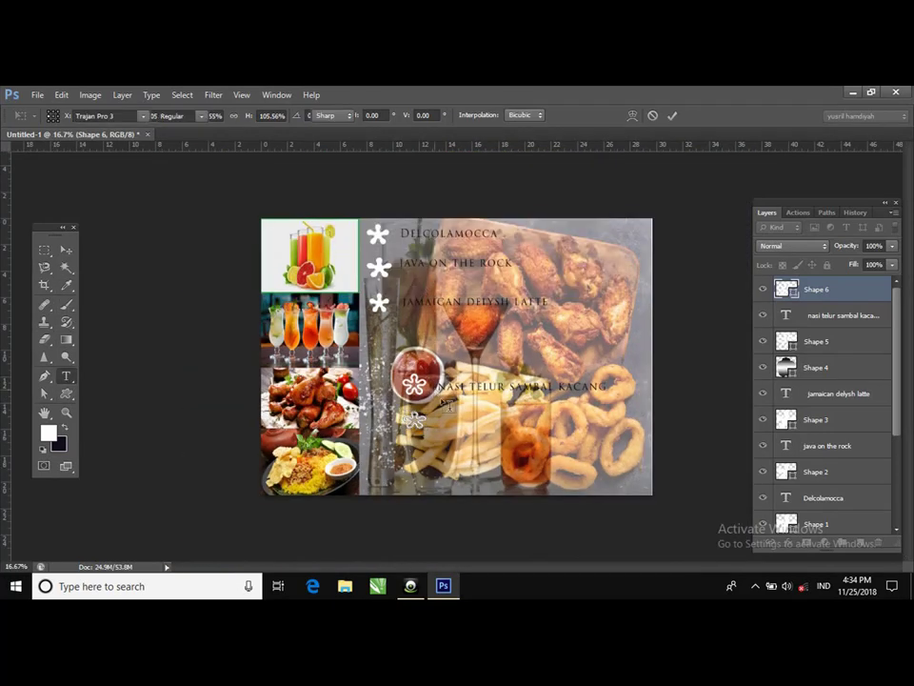
- Add the text "nasi gore spesial" in black 24 pt Trajan Pro 3 beside the second outlined asterisk
click(444, 420)
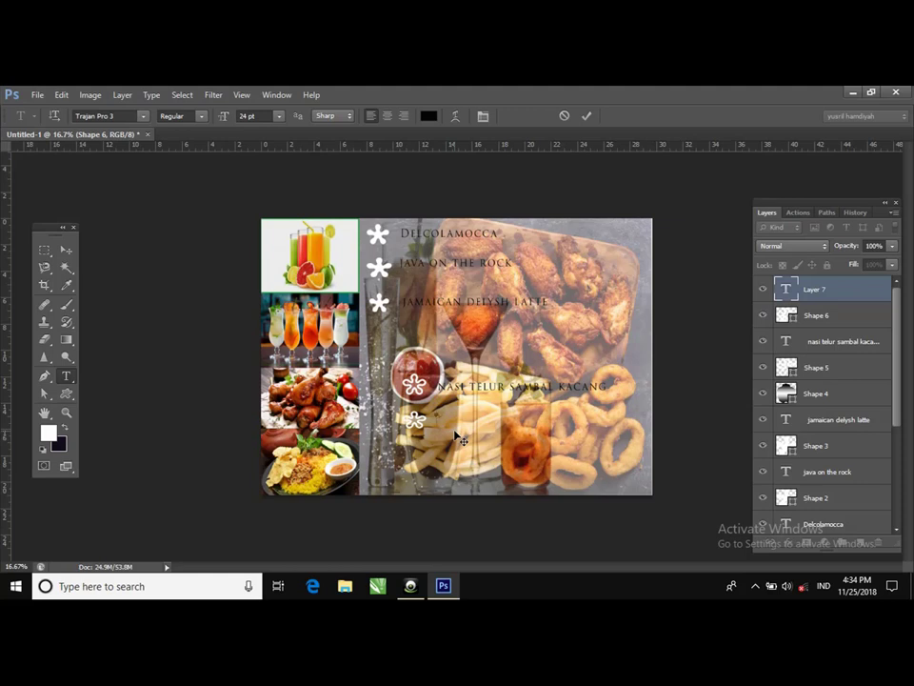
text(nasi gore spesial)
click(66, 393)
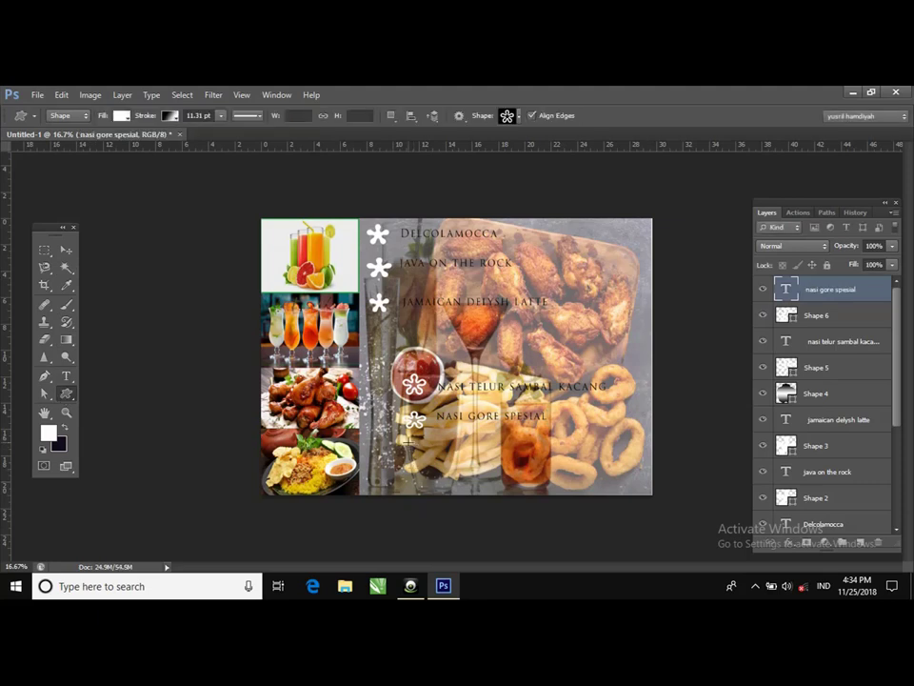
click(407, 440)
click(380, 265)
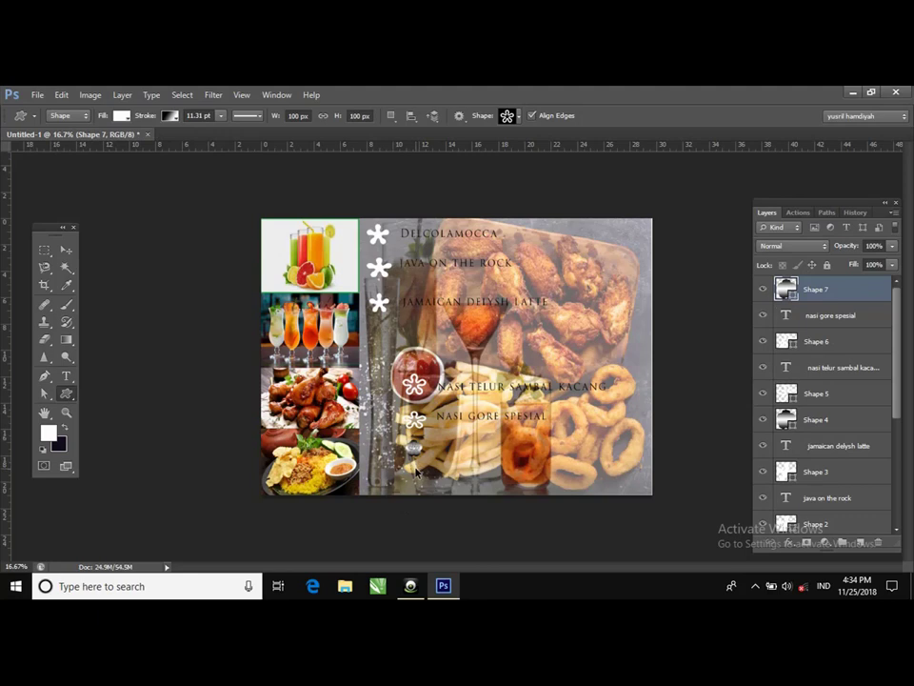
key(ctrl+z)
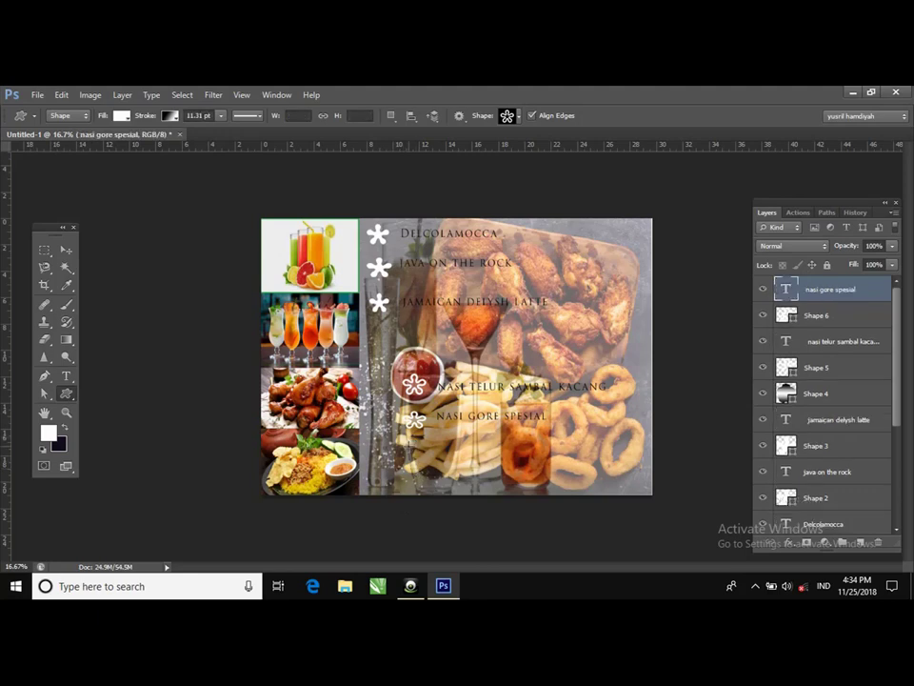
- Draw a third outlined asterisk about 175 × 121 px under the second one and set its stroke width to 0 pt
drag(409, 440, 427, 459)
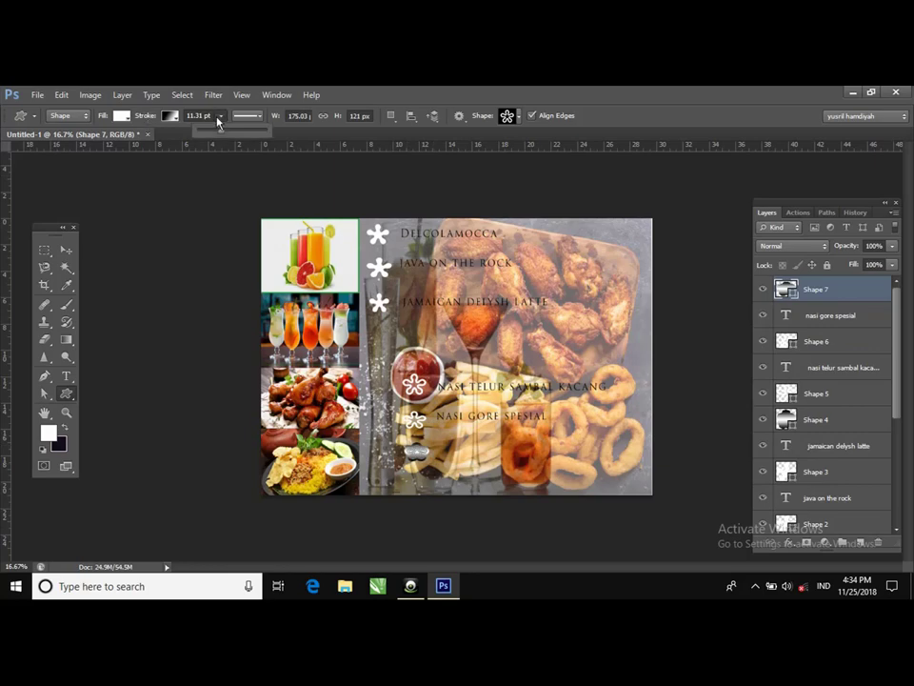
drag(221, 133, 197, 134)
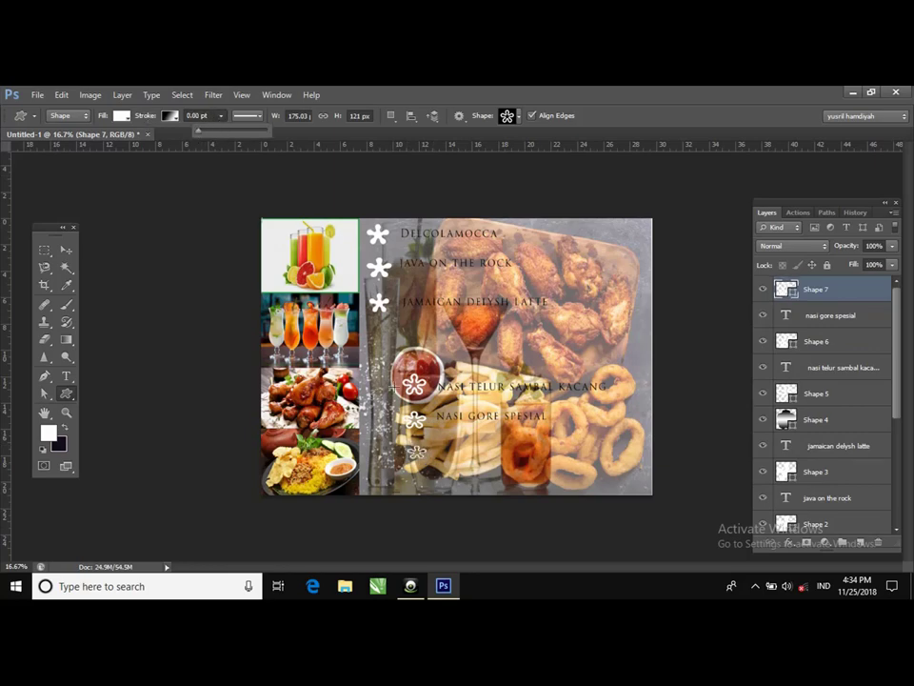
- Enlarge the third outlined asterisk to about 121% width and 136% height and apply the transformation
key(ctrl+plus)
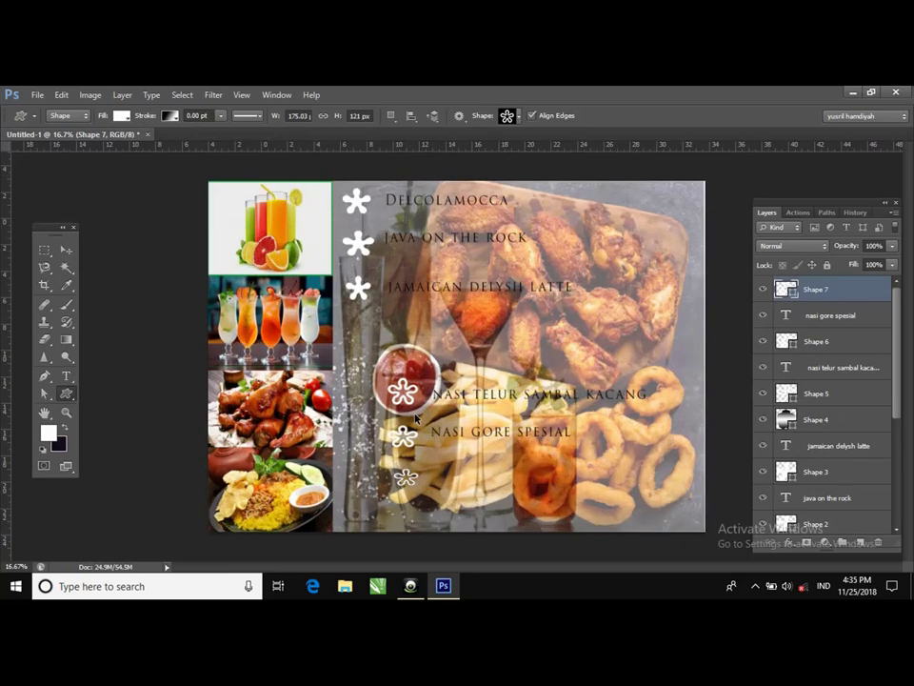
key(v)
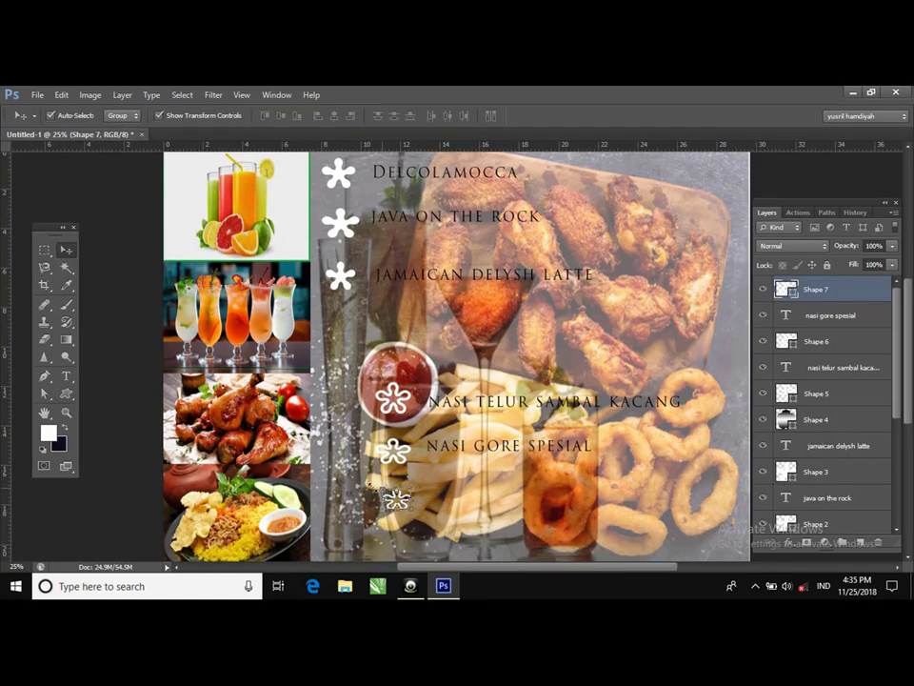
key(ctrl+t)
drag(383, 488, 378, 475)
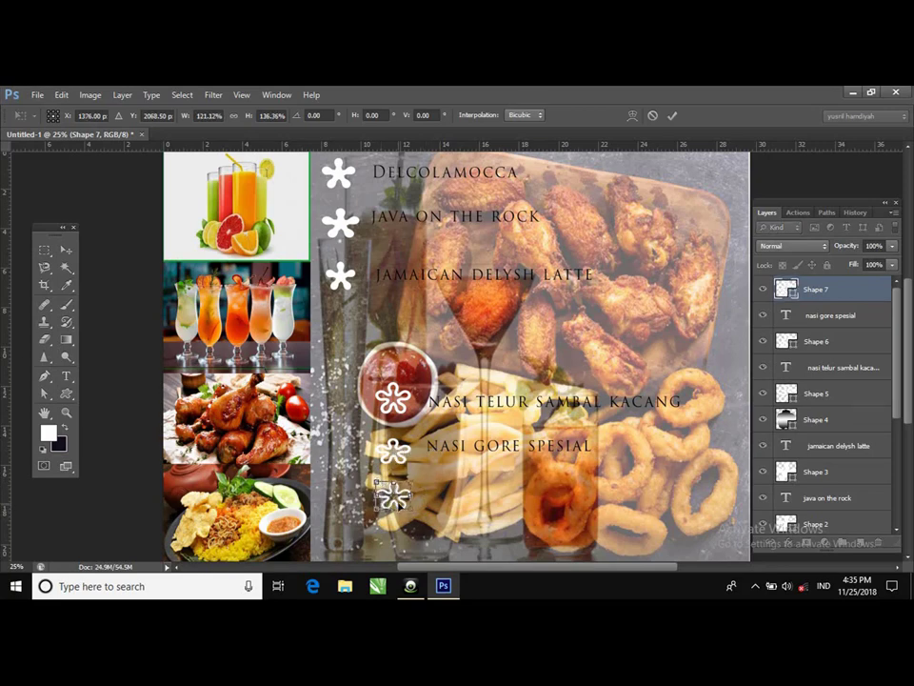
key(ctrl+minus)
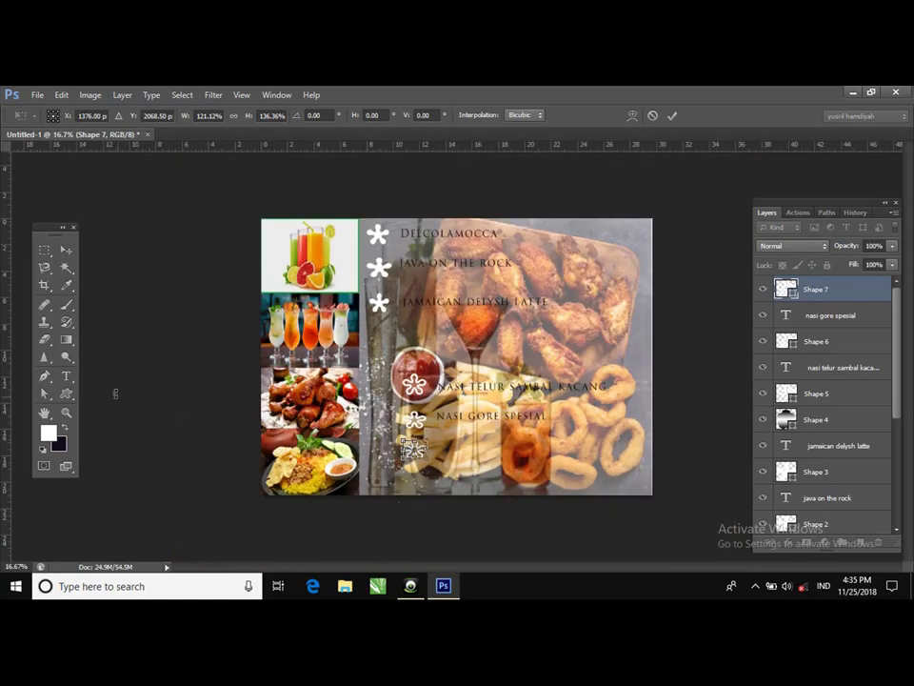
click(66, 377)
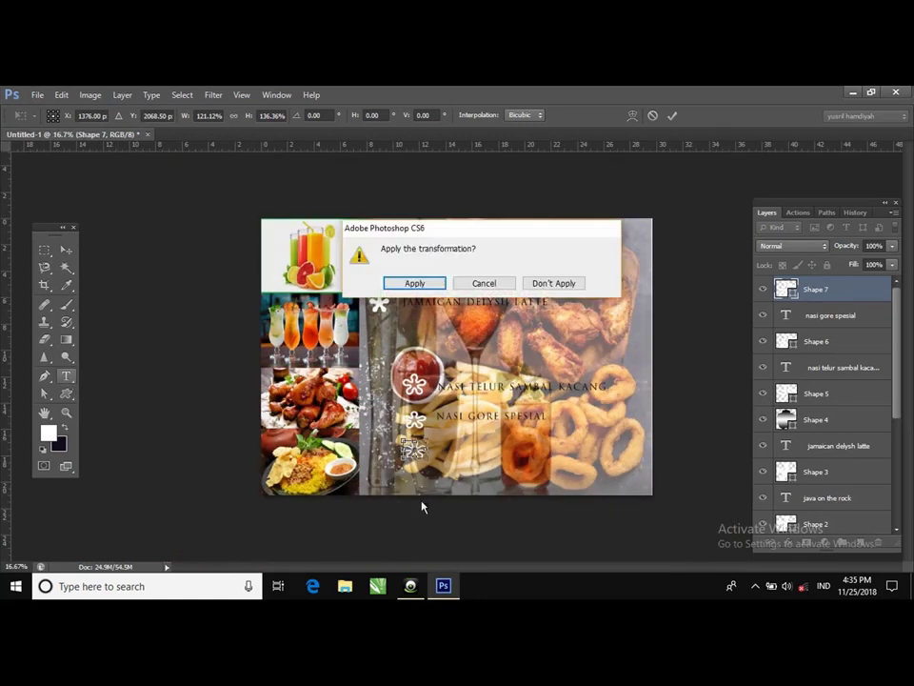
click(411, 285)
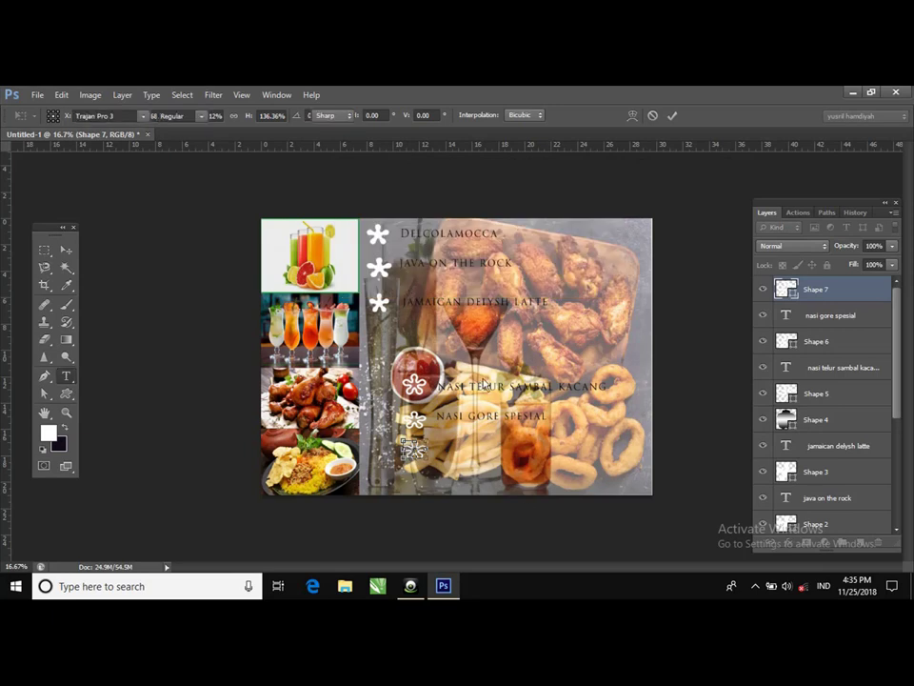
- Add the text "nasi saos sosis bbq" in black 24 pt Trajan Pro 3 beside the third outlined asterisk
click(437, 447)
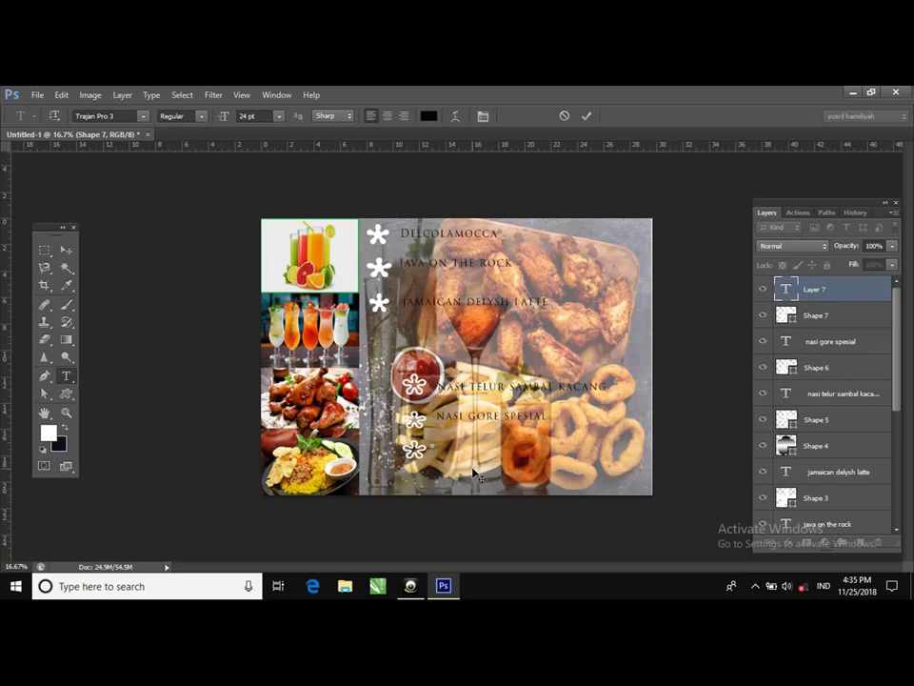
text(nasi saos sosis)
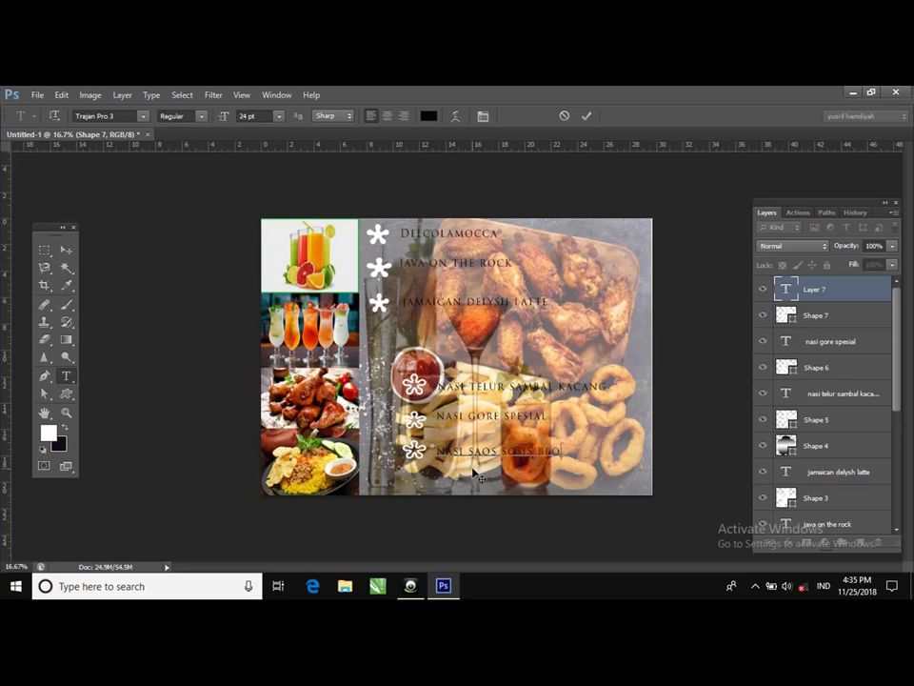
click(66, 394)
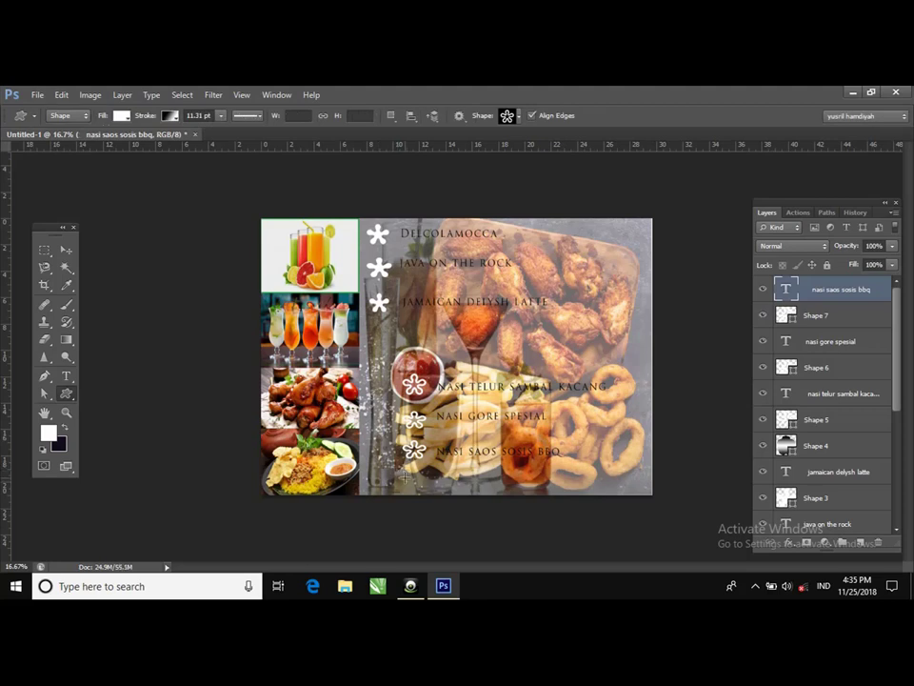
- Draw a fourth outlined asterisk about 169 × 115 px near the canvas's lower edge and set its stroke width to 0 pt
drag(408, 444, 419, 454)
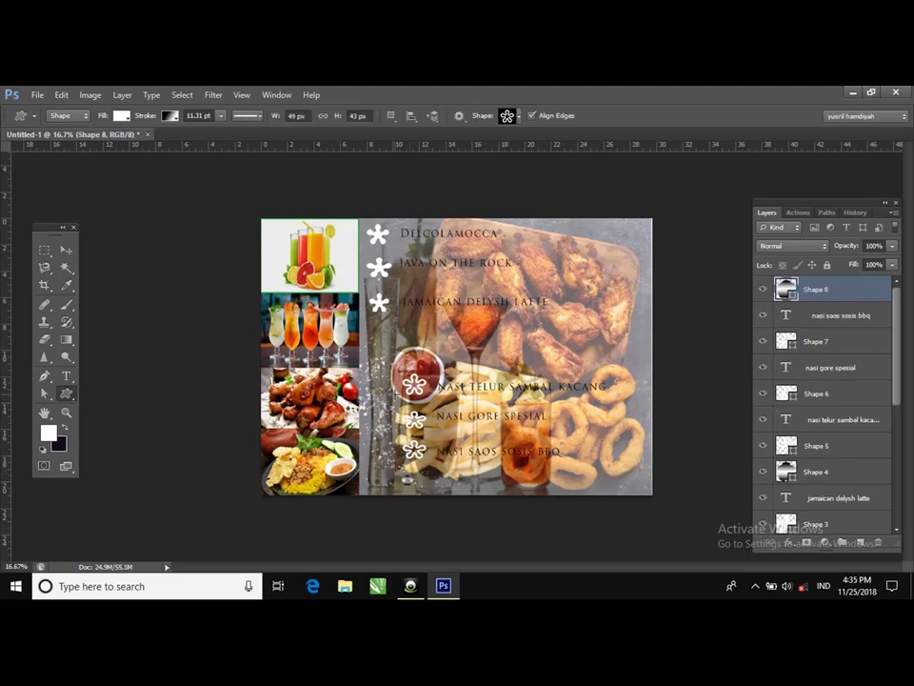
key(ctrl+z)
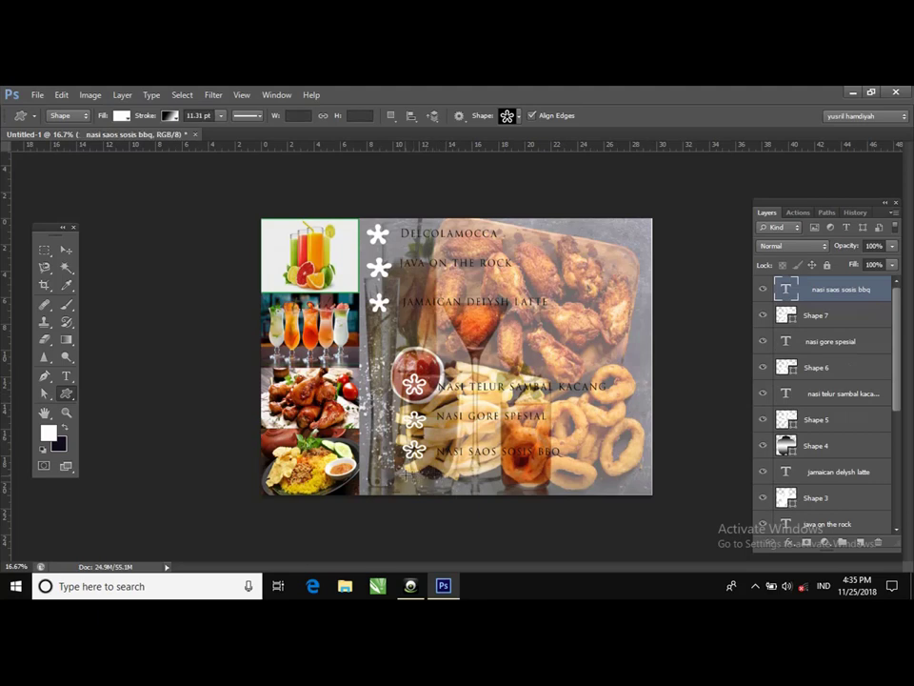
drag(406, 475, 422, 486)
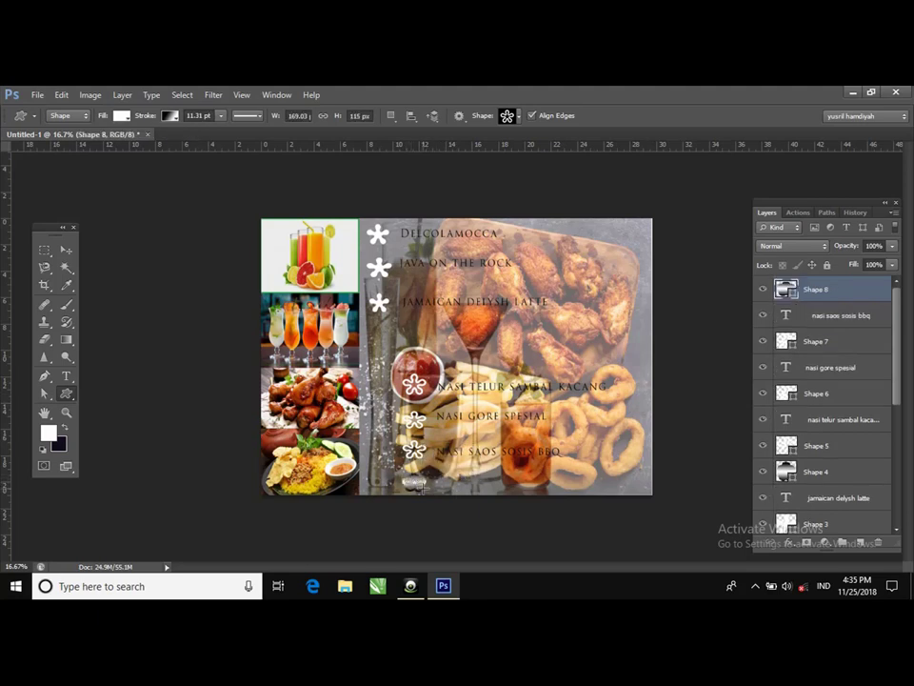
click(220, 118)
drag(220, 132, 171, 130)
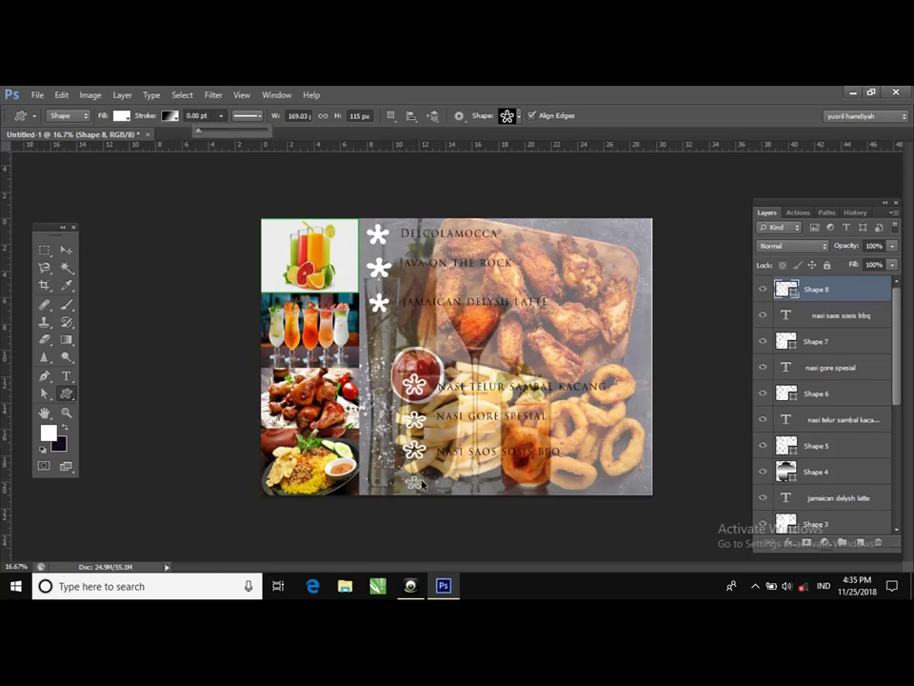
- Enlarge the fourth outlined asterisk to about 125% width and 138% height and apply the transformation
key(ctrl+plus)
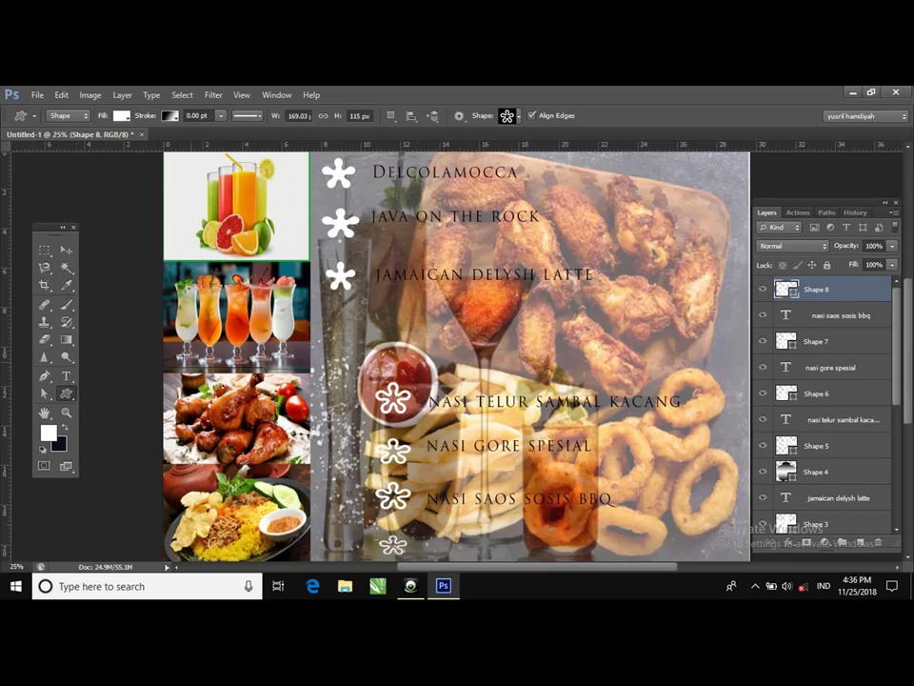
click(67, 249)
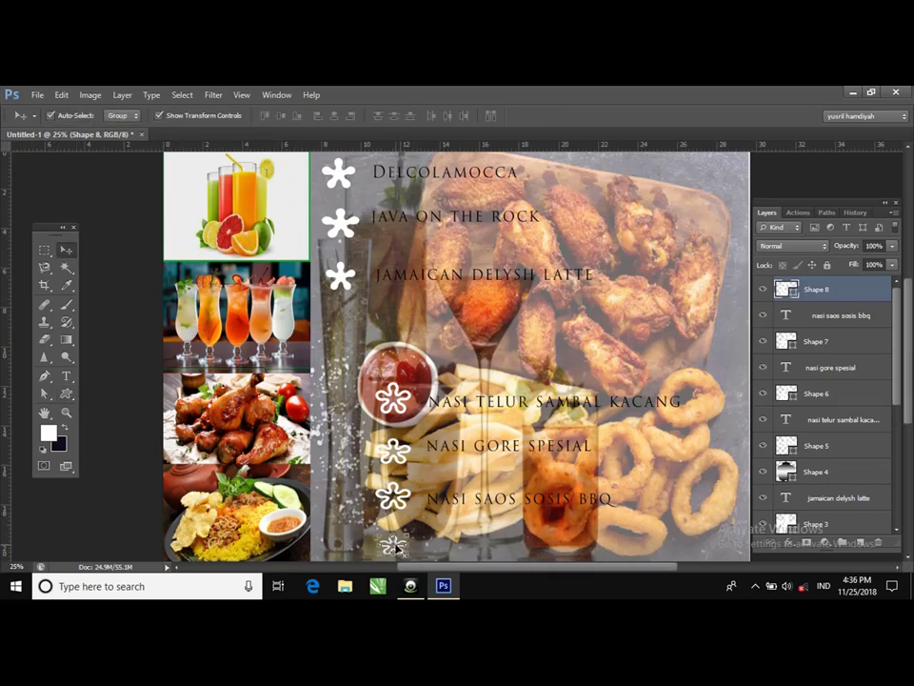
key(ctrl+t)
mouse_move(396, 548)
mouse_down()
mouse_move(390, 539)
mouse_move(409, 554)
mouse_up()
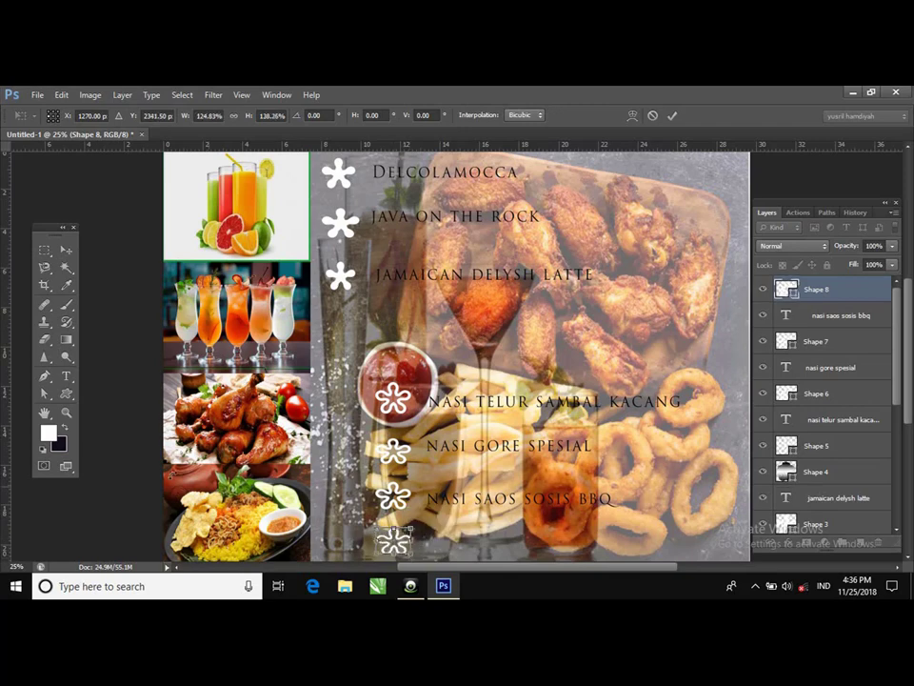
key(ctrl+minus)
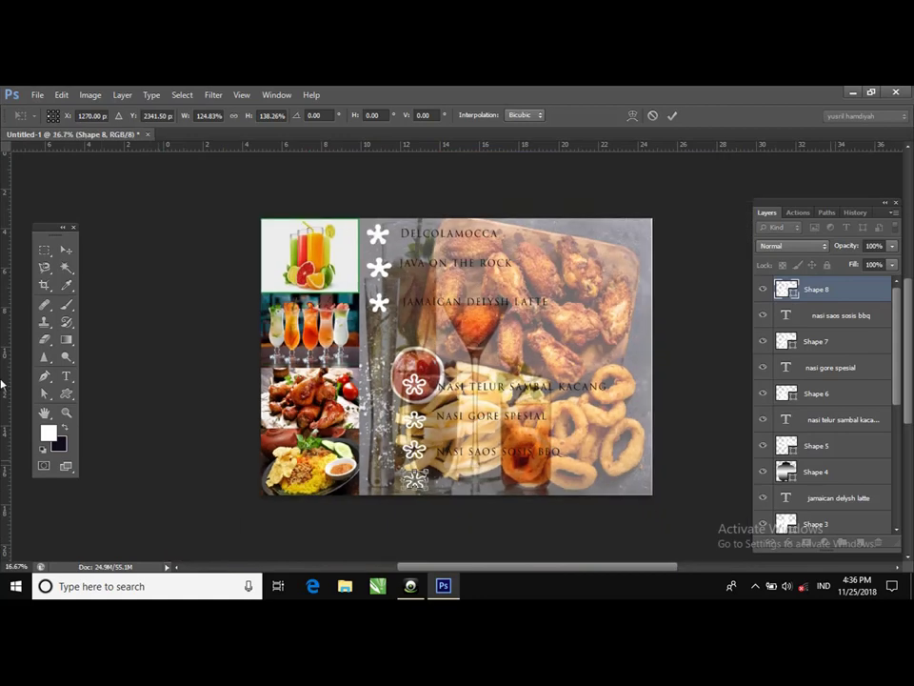
click(66, 375)
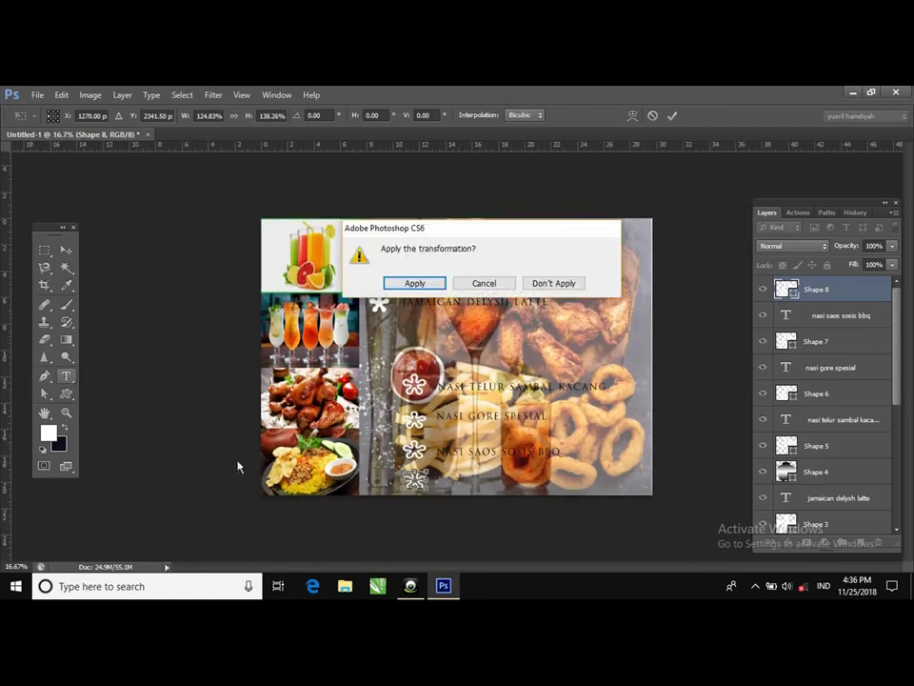
click(415, 283)
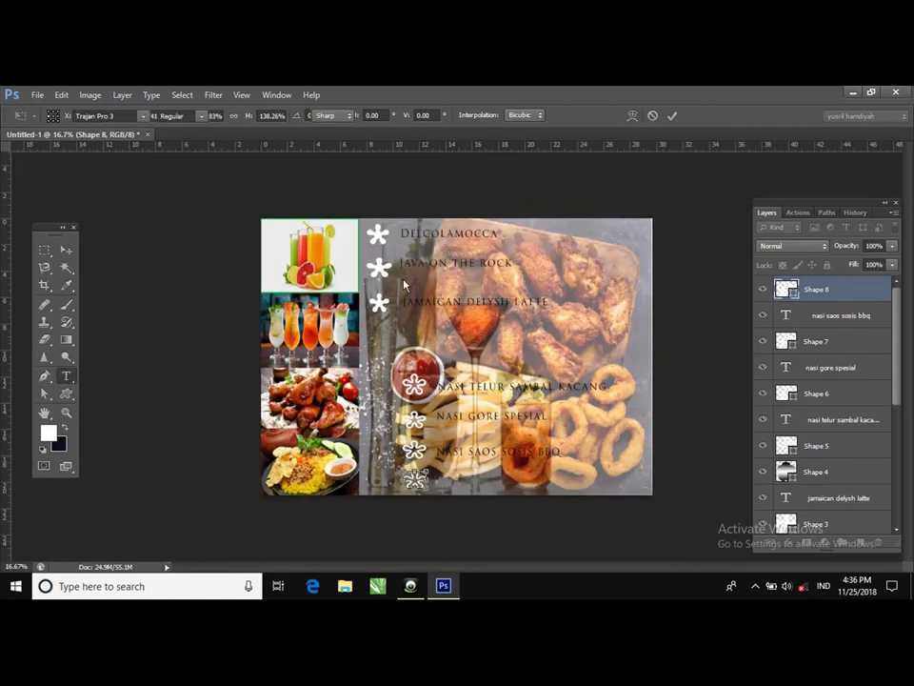
- Add the text "nasi beef saos bbq" in black 24 pt Trajan Pro 3 beside the fourth outlined asterisk
click(437, 478)
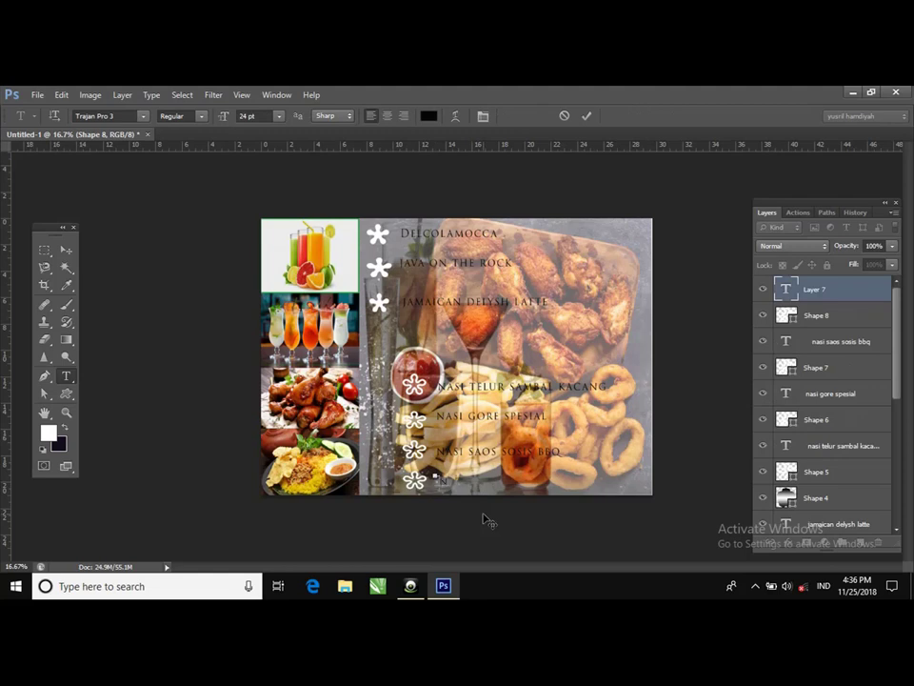
text(nasi beef saos bbq)
click(588, 115)
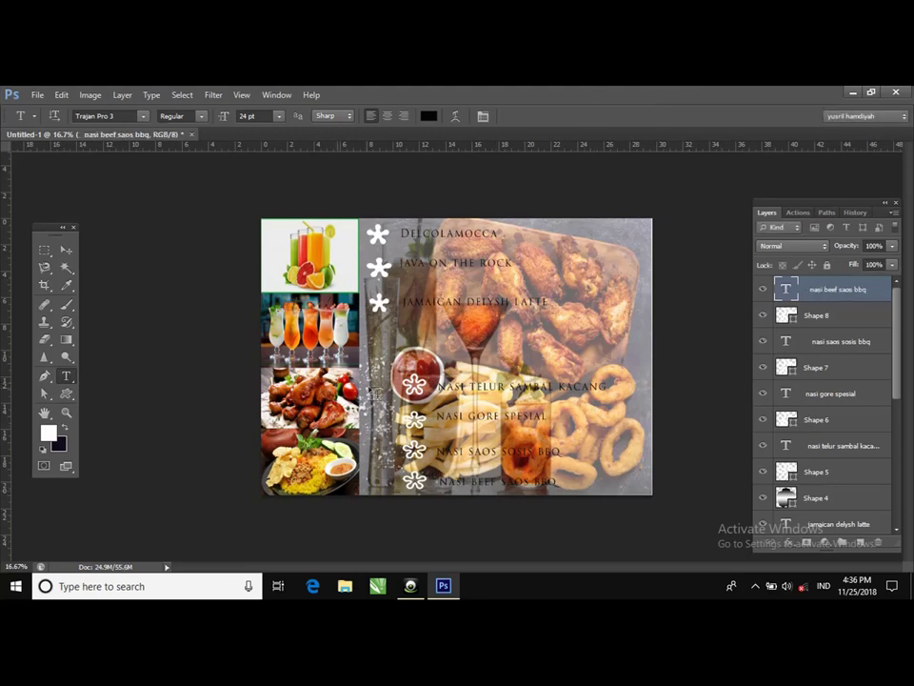
- Save the menu as the JPEG Untitled-1.jpg in the menu folder, with quality 12 (Maximum) and progressive format with 3 scans
click(36, 95)
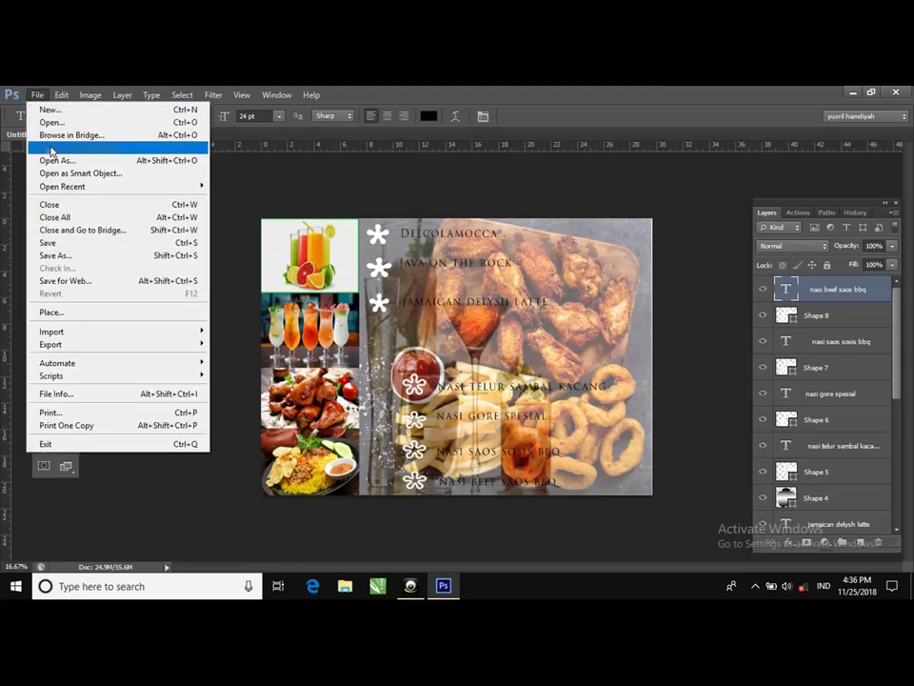
click(62, 256)
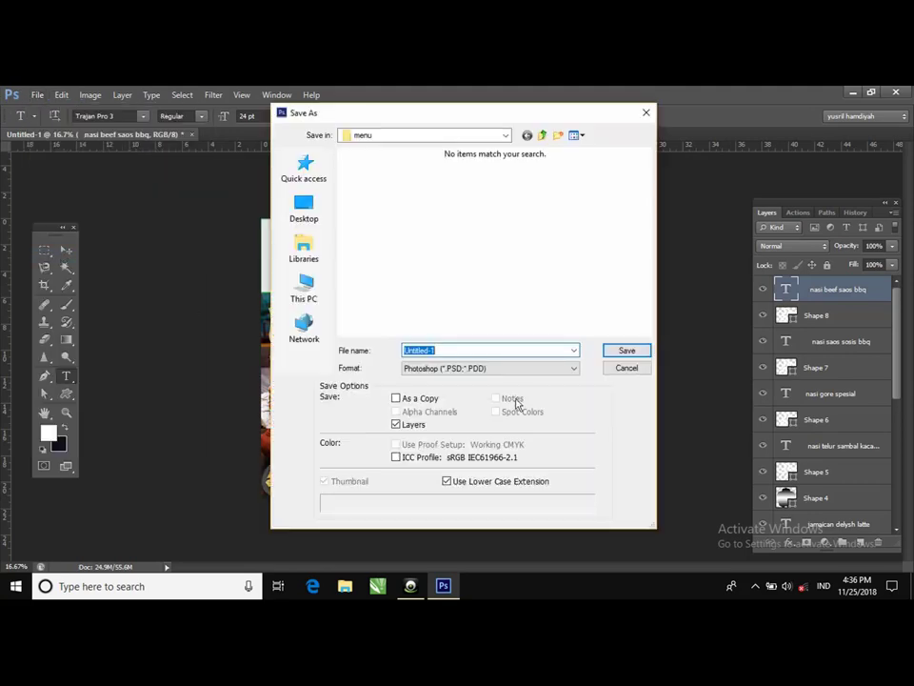
click(514, 368)
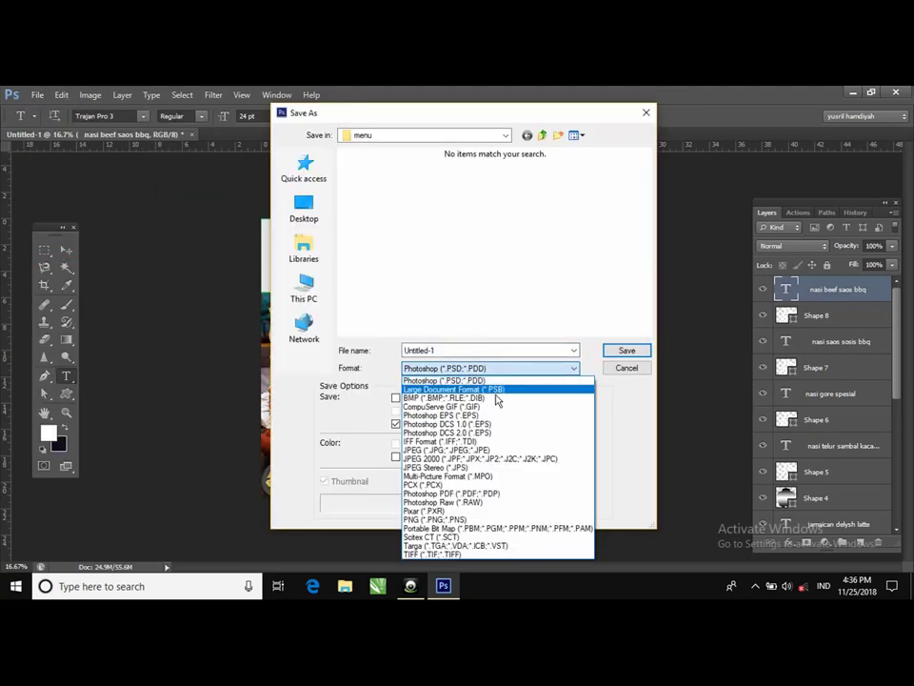
click(486, 449)
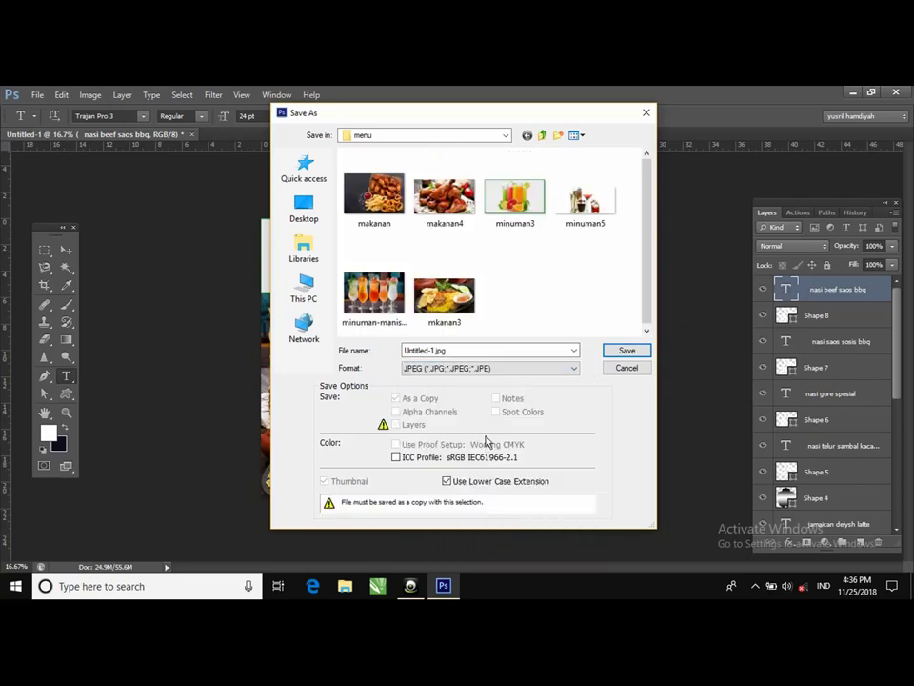
click(628, 352)
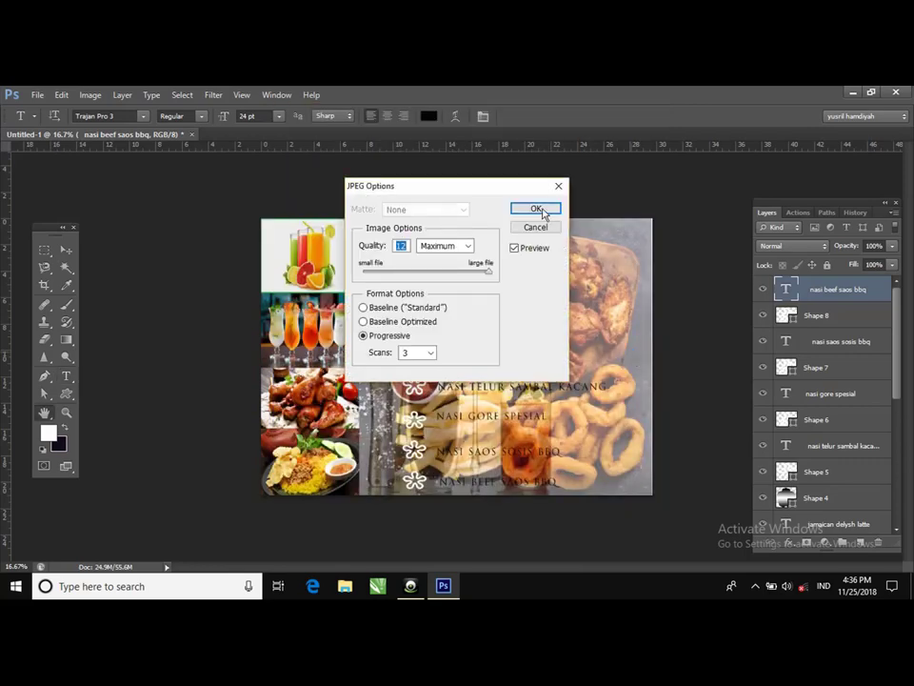
click(537, 209)
key(ctrl+s)
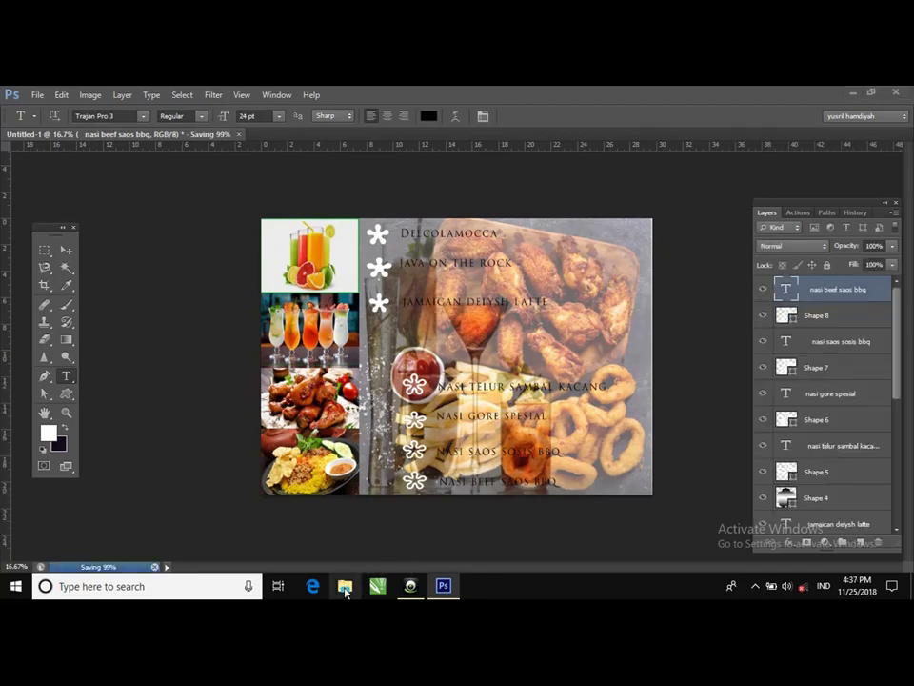
- Switch to File Explorer and open the exported Untitled-1 image from the menu folder in Documents to view it
click(345, 588)
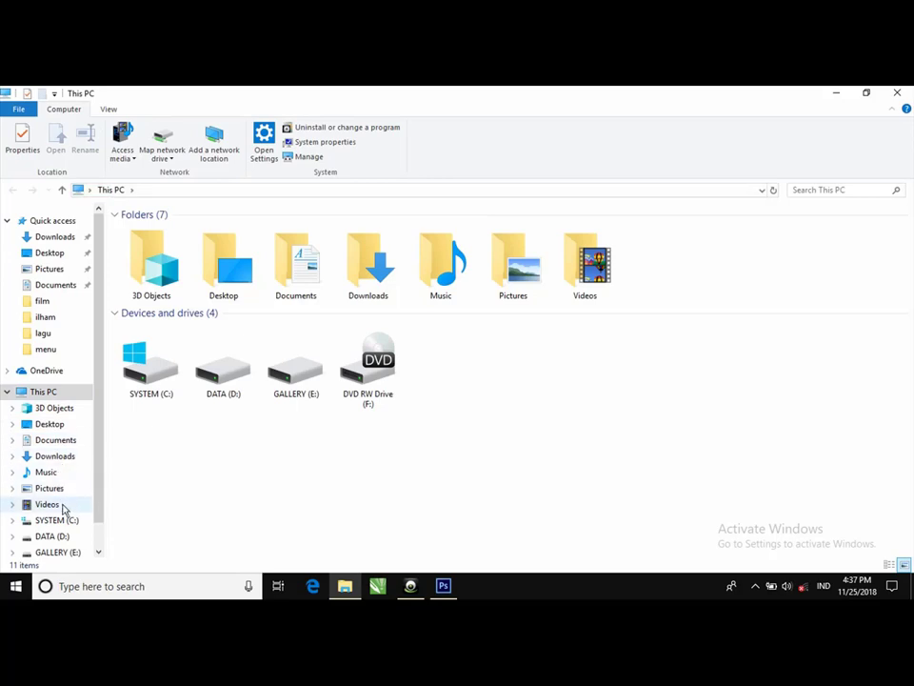
click(63, 441)
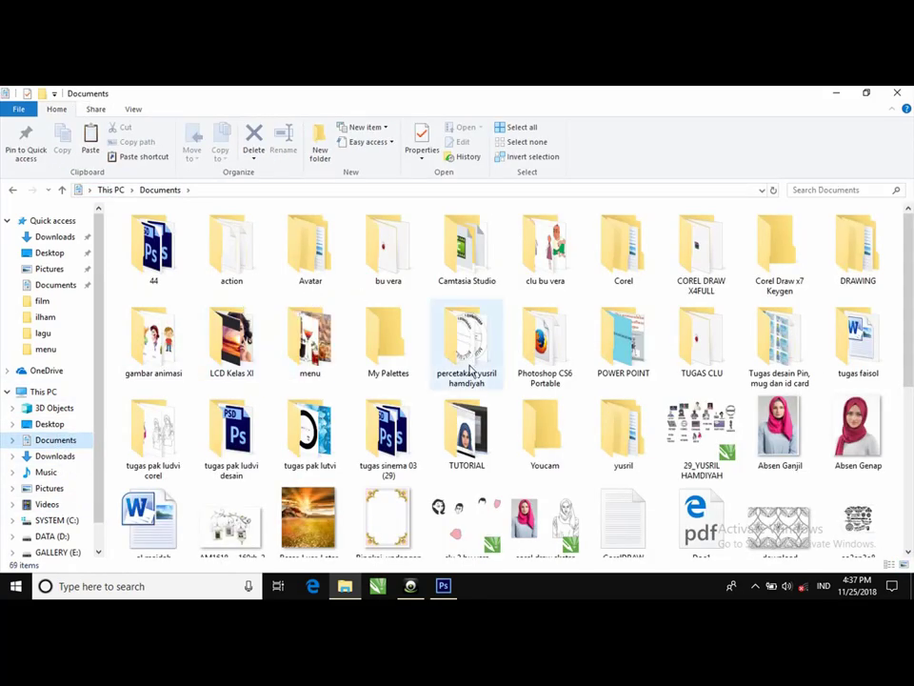
double_click(315, 341)
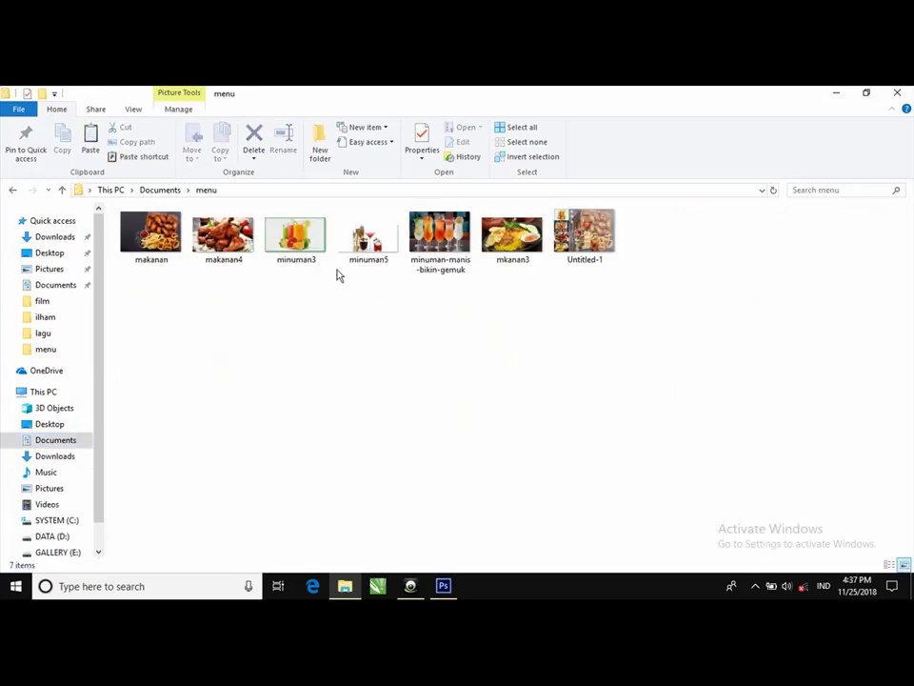
click(578, 238)
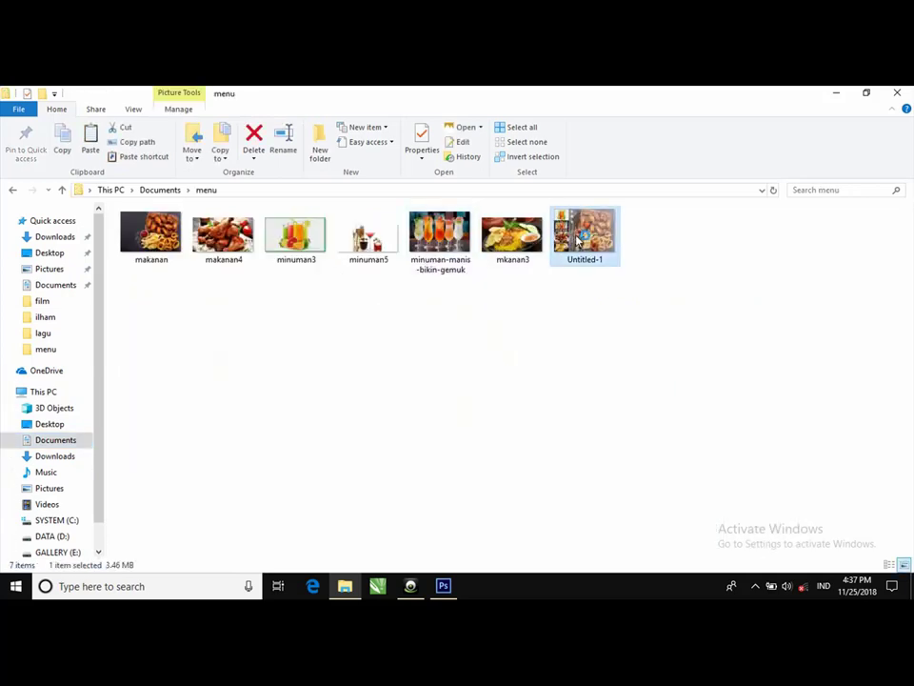
double_click(577, 240)
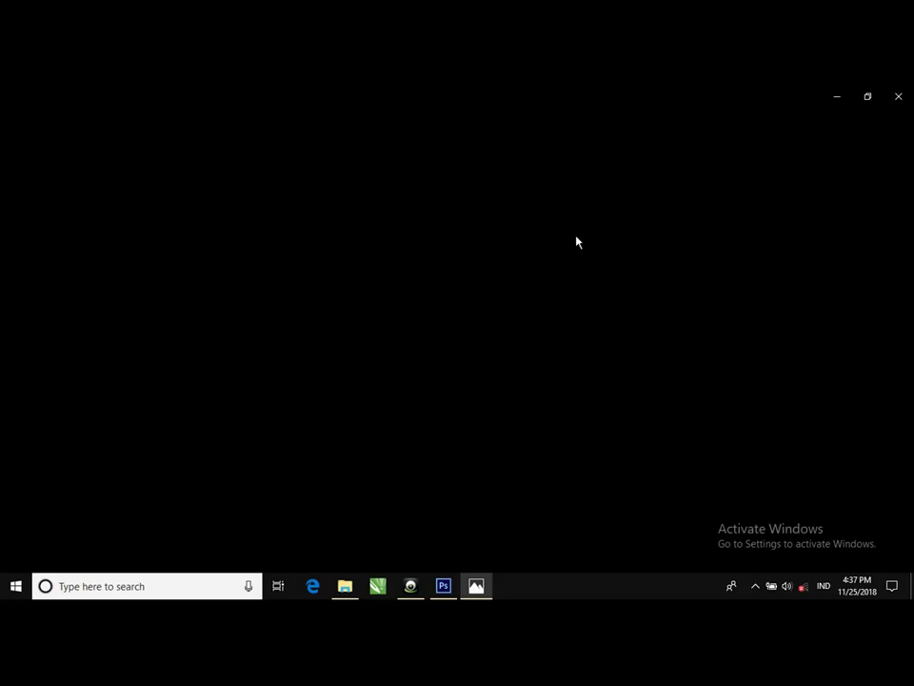